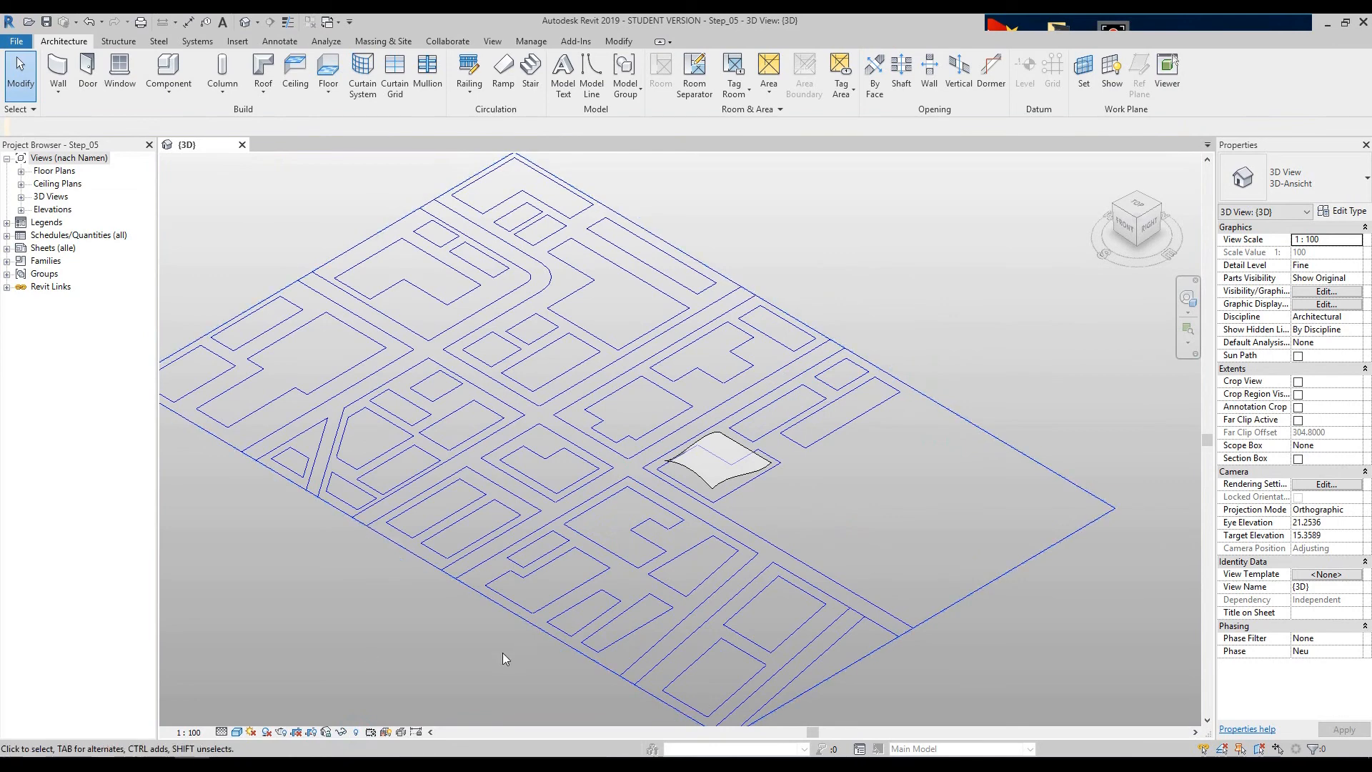
- Open the curved roof mass for in-place editing
scroll(758, 500, up, 5)
scroll(797, 466, up, 3)
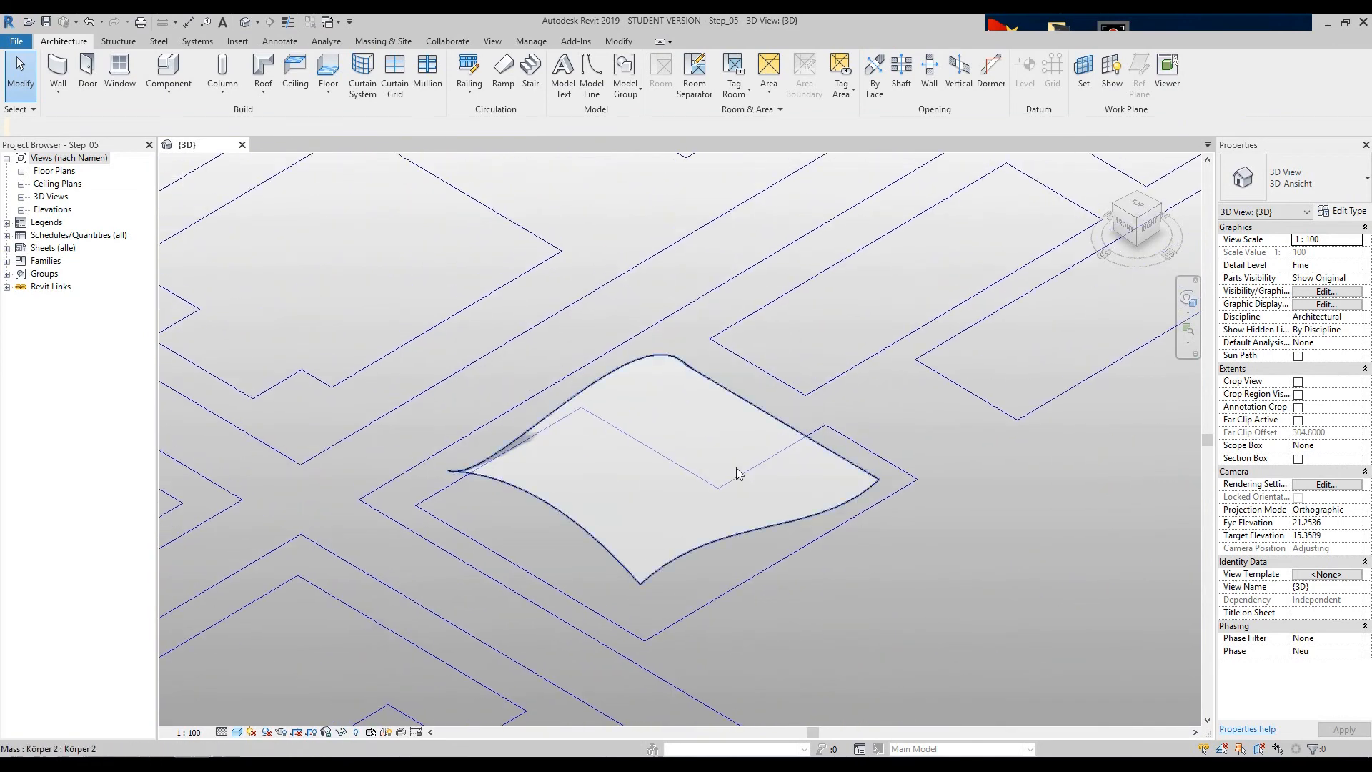
click(1187, 299)
drag(671, 447, 704, 493)
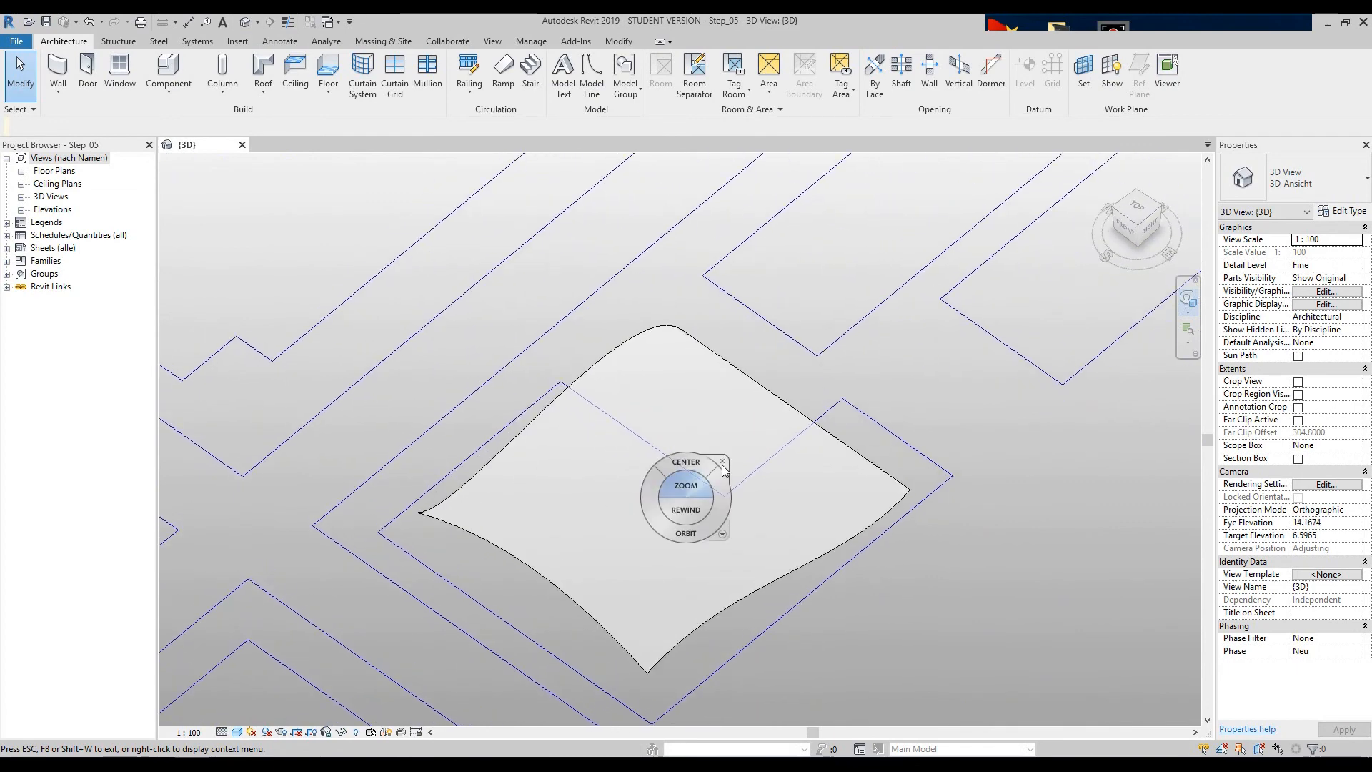
key(Escape)
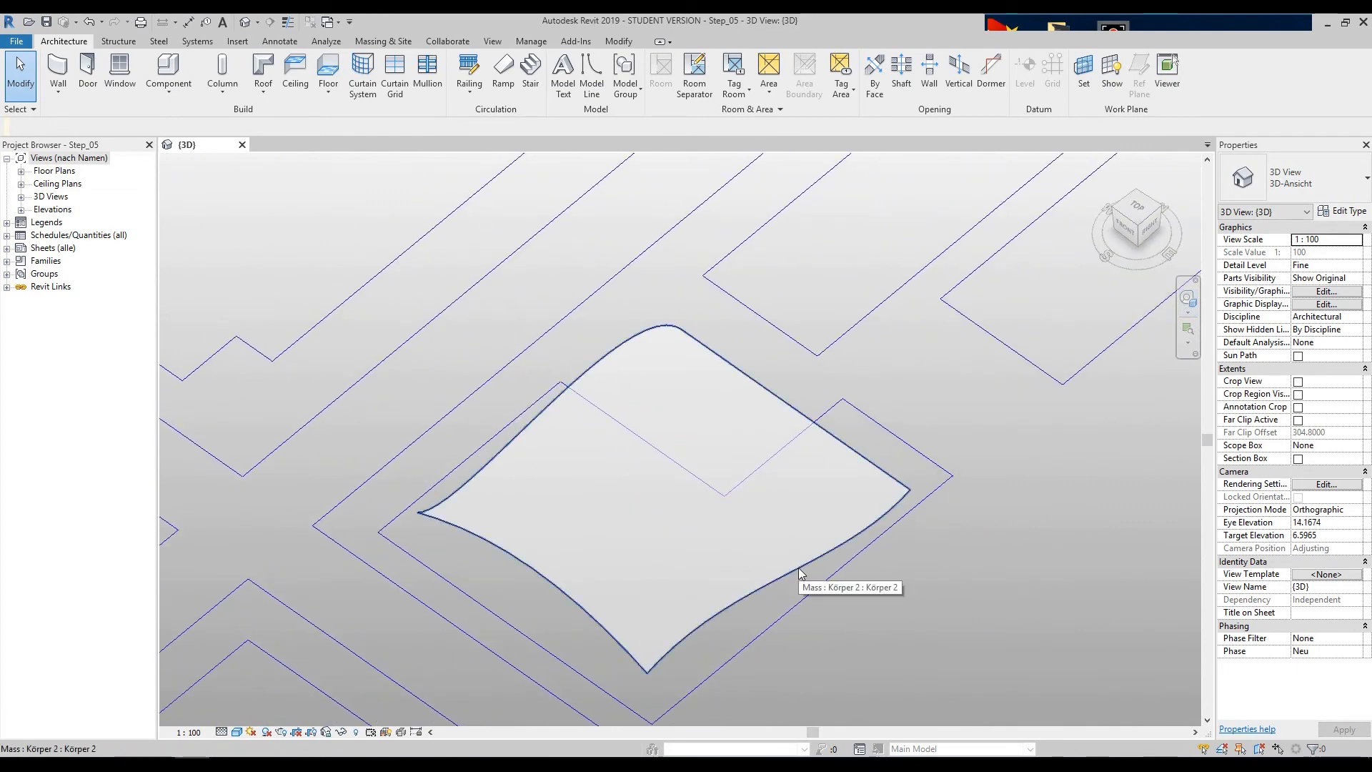
click(799, 568)
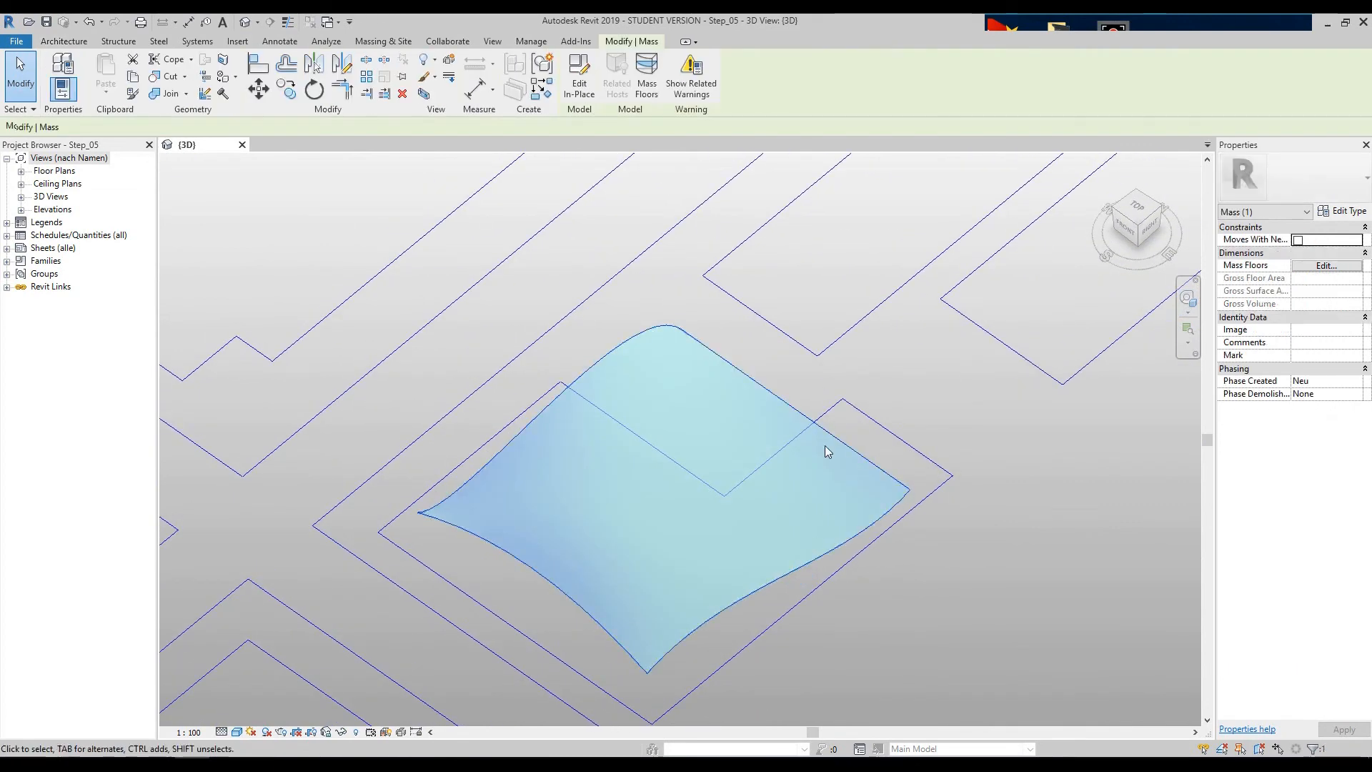
click(581, 78)
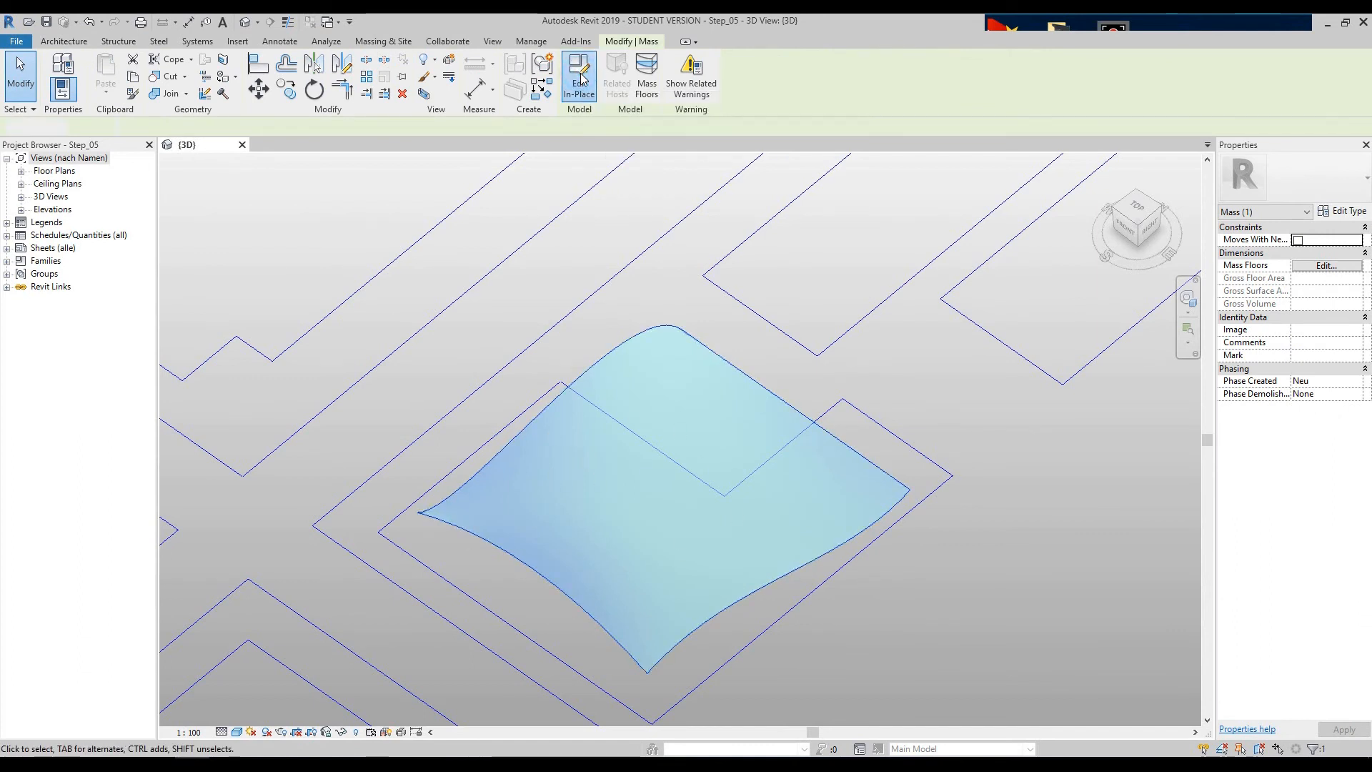
- Divide the curved top surface of the mass form into a UV grid
click(627, 347)
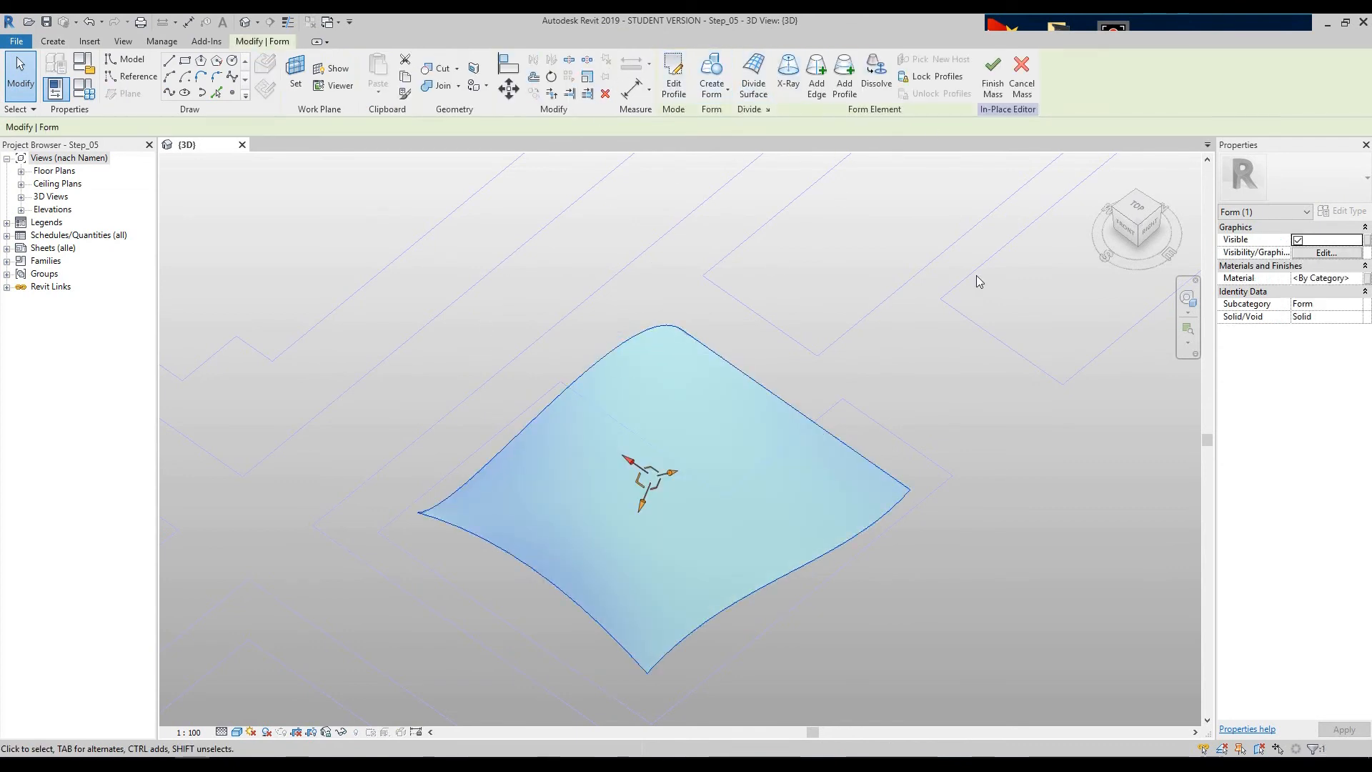
click(754, 73)
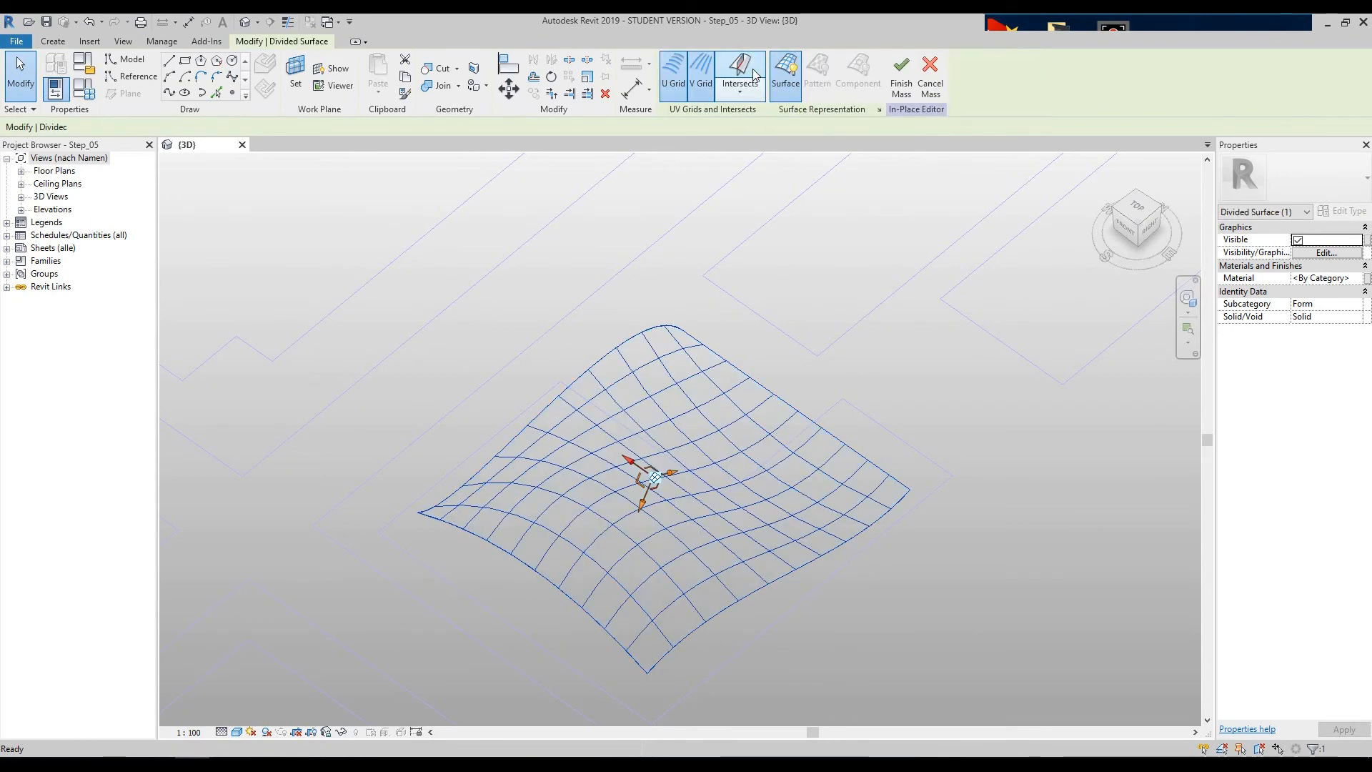
click(1189, 304)
mouse_move(899, 463)
mouse_down()
mouse_move(1062, 403)
mouse_move(1001, 361)
mouse_move(799, 407)
mouse_move(767, 541)
mouse_move(743, 538)
mouse_move(1023, 350)
mouse_move(939, 384)
mouse_move(909, 440)
mouse_up()
scroll(621, 532, up, 3)
middle_drag(649, 528, 664, 513)
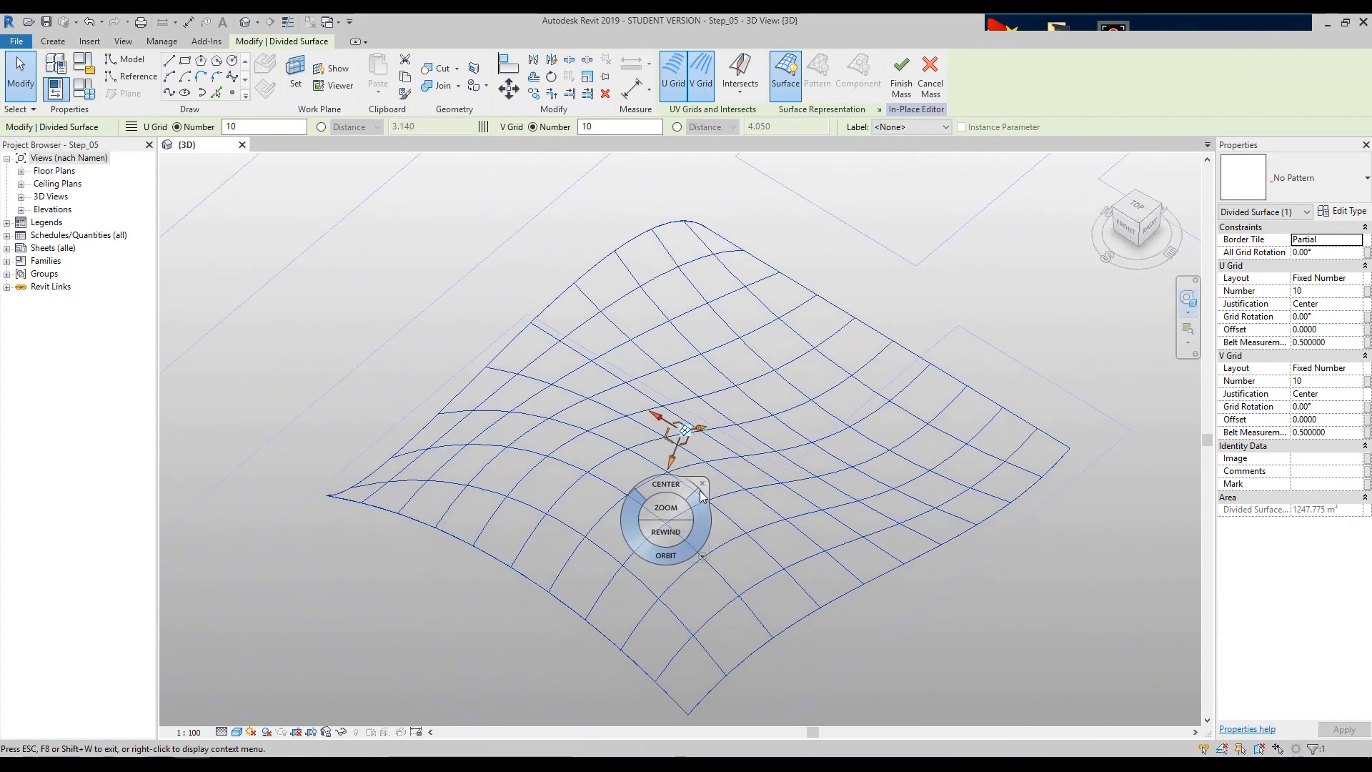
click(701, 487)
scroll(693, 336, down, 2)
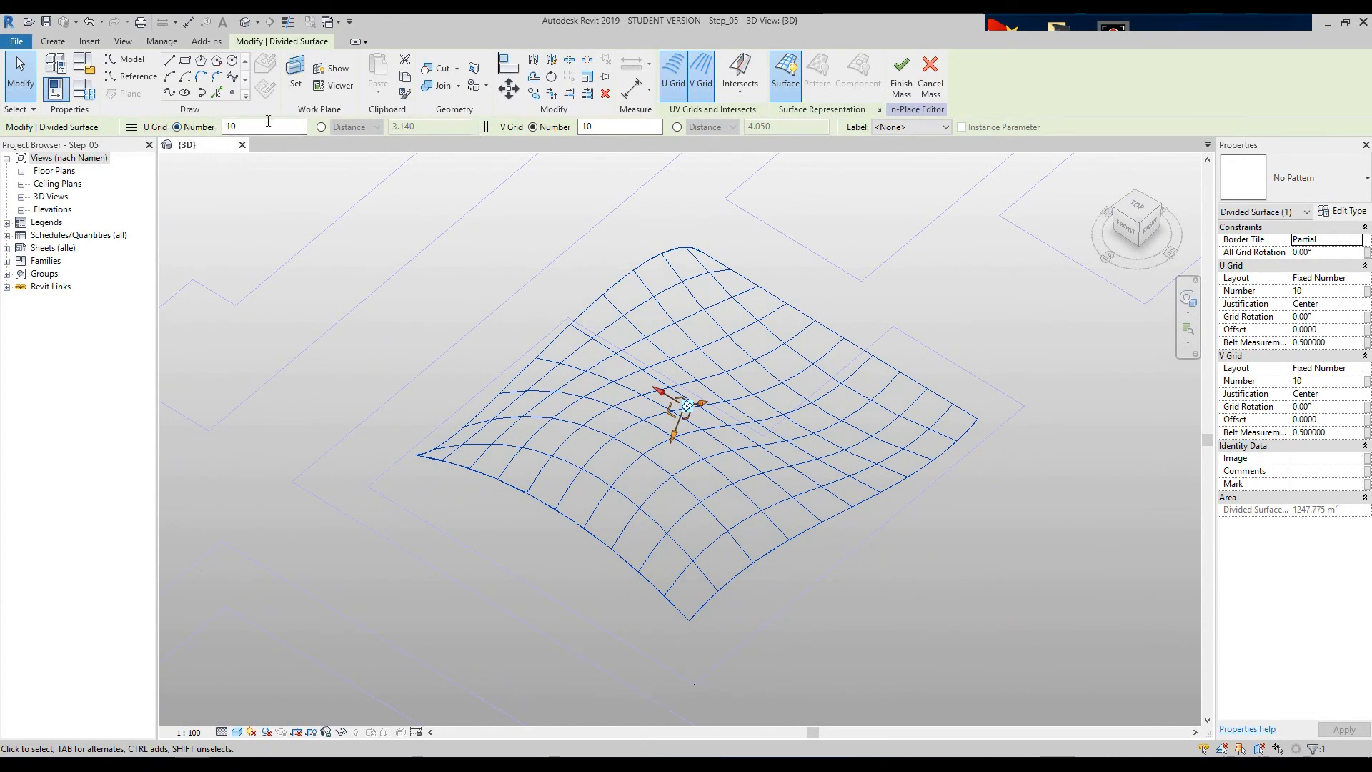
- Space the divided surface's grids by fixed distance, with the U grid at 2 and the V grid at 5
click(321, 127)
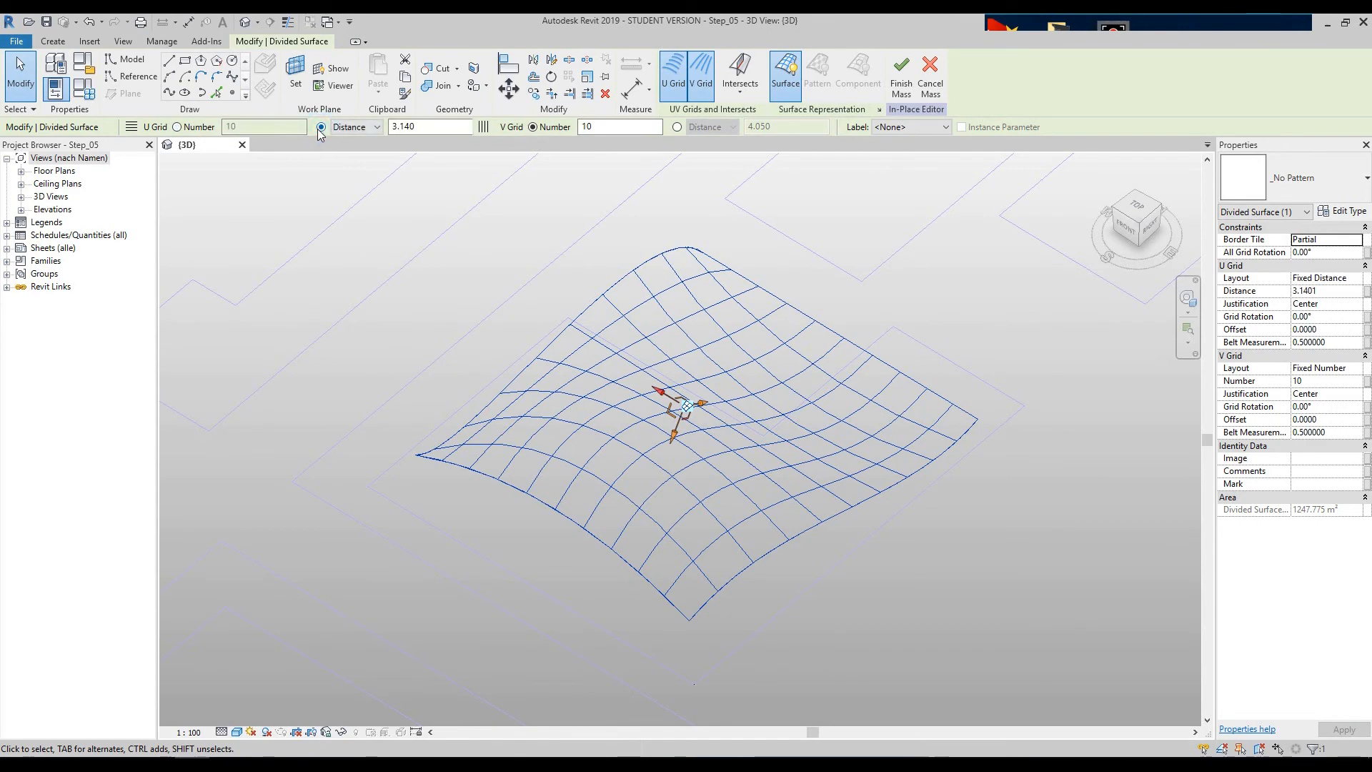
drag(447, 131, 366, 127)
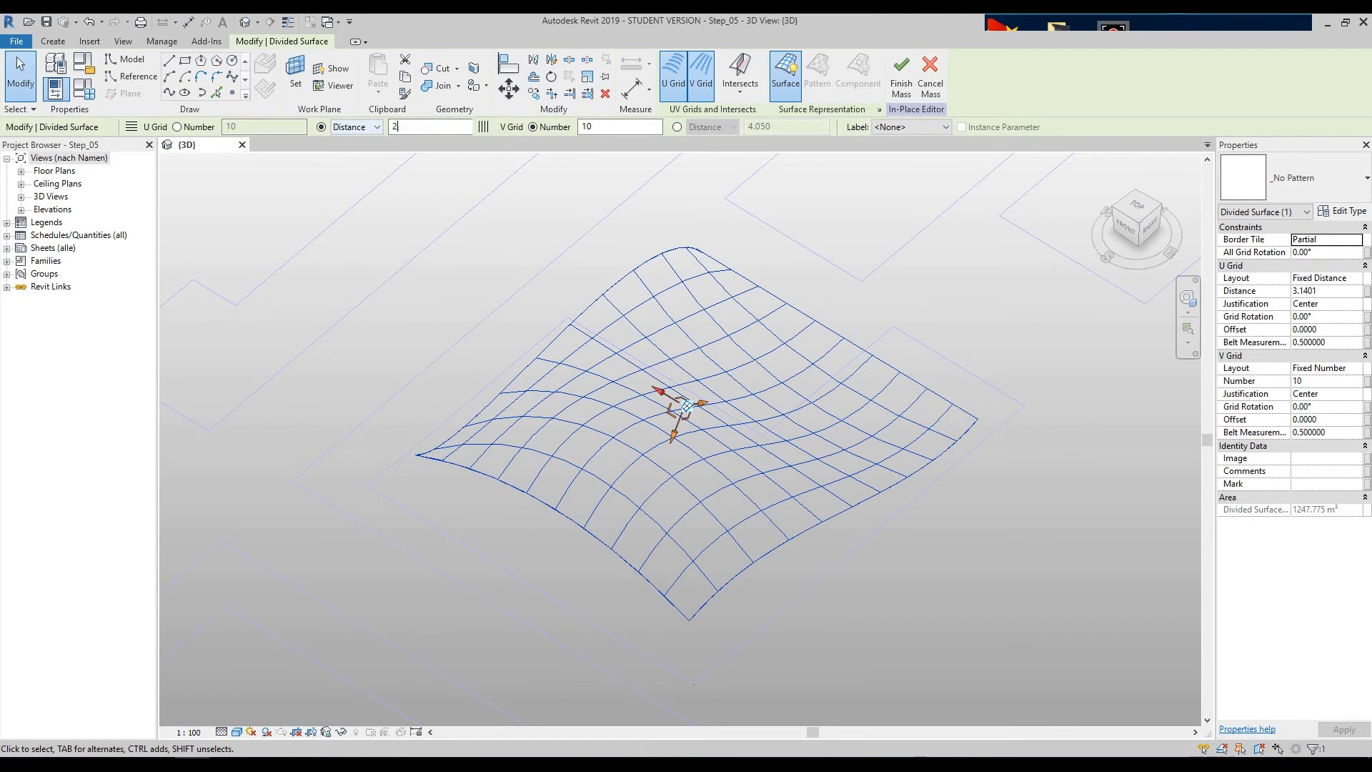
click(626, 127)
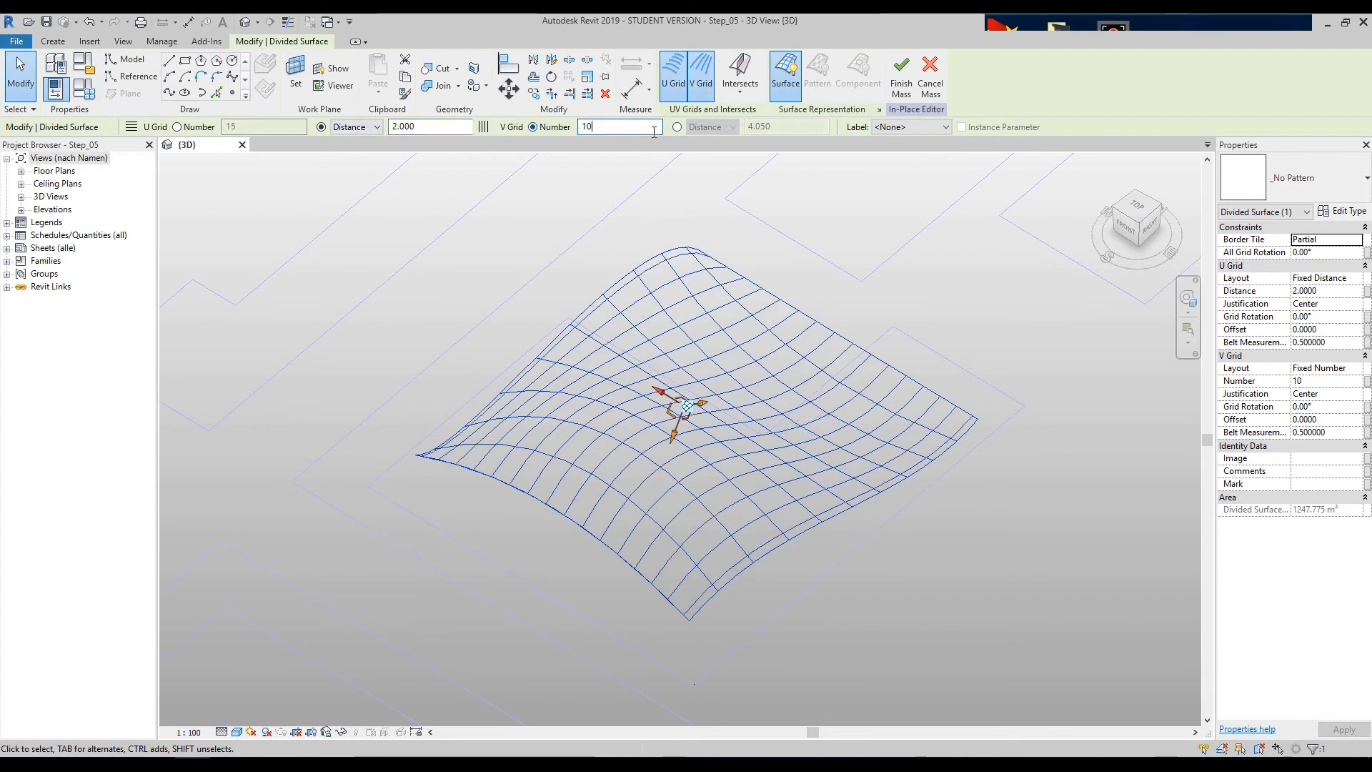
click(677, 127)
double_click(779, 126)
text(5)
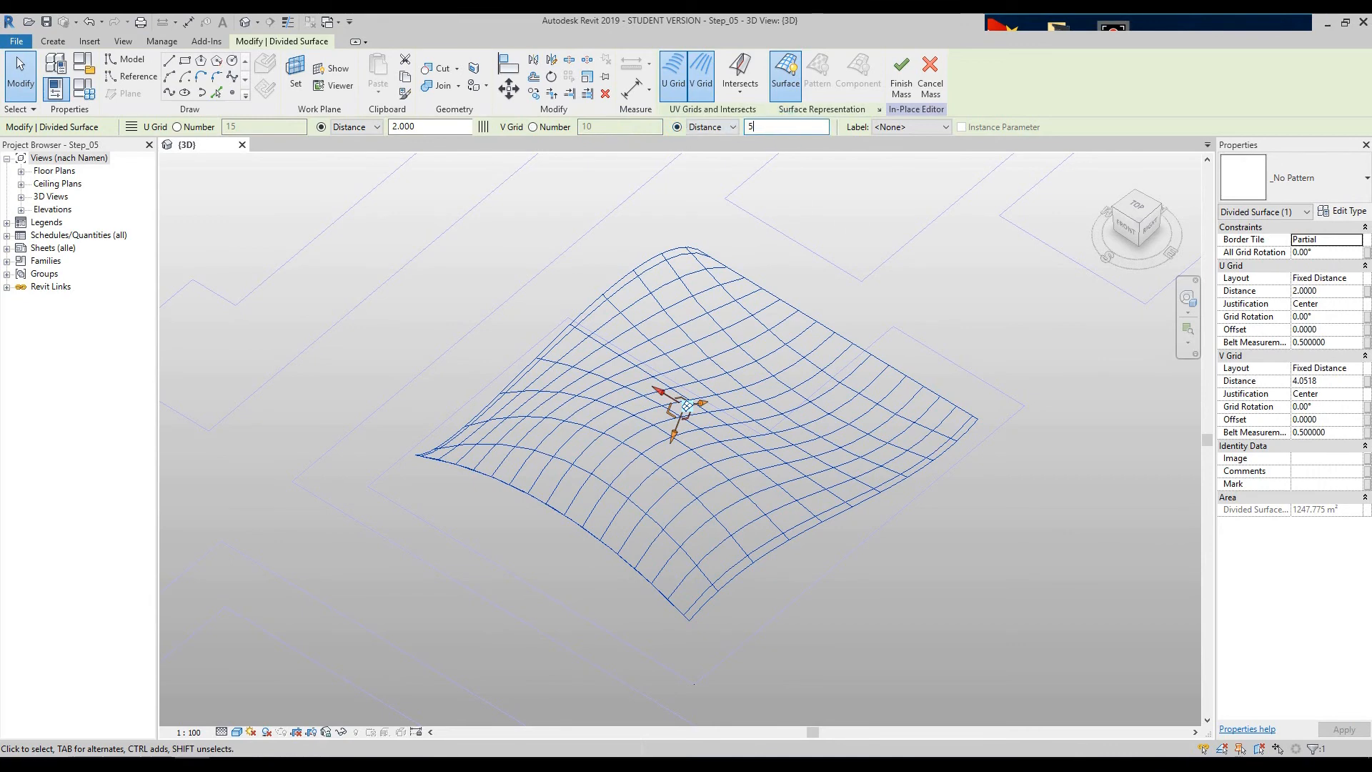
key(Return)
click(893, 239)
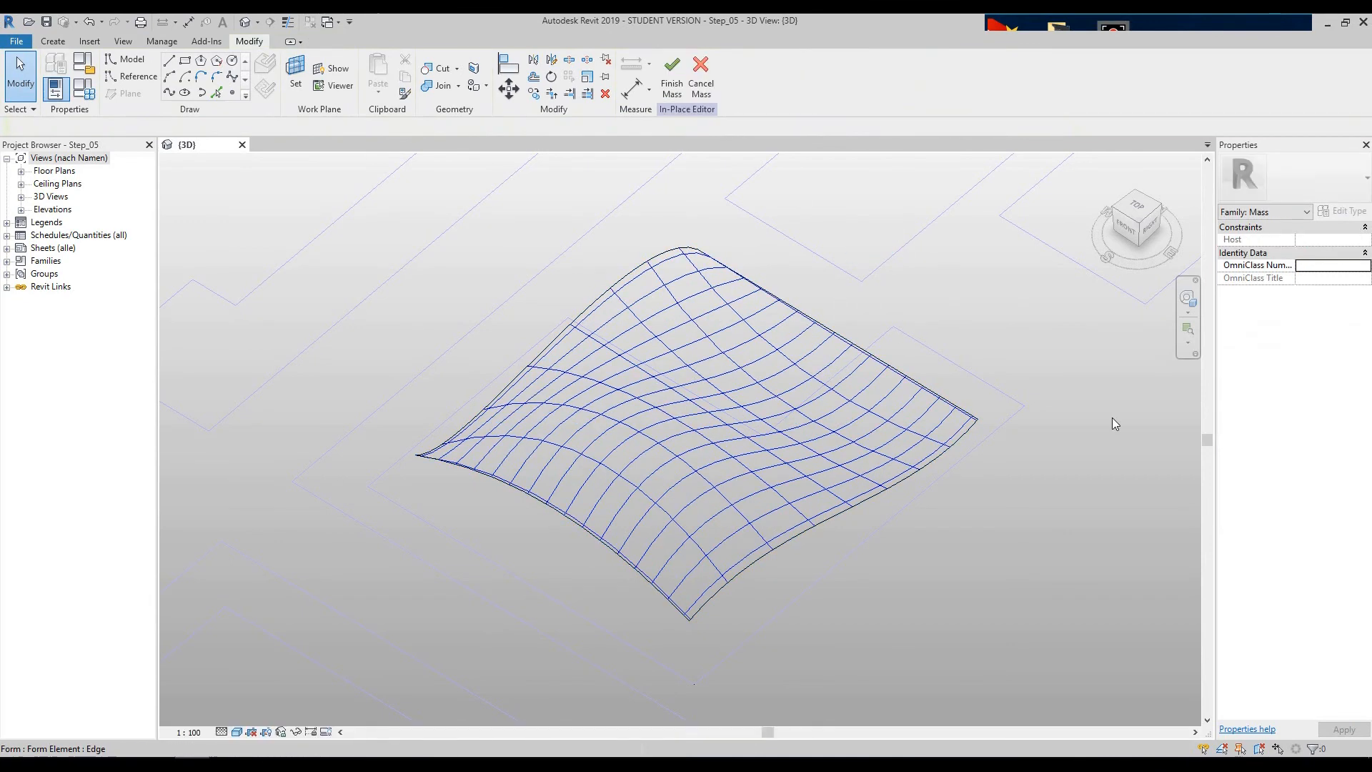
- Select the divided surface again and apply the Hexagon pattern to it
click(1197, 307)
drag(888, 386, 906, 311)
click(934, 286)
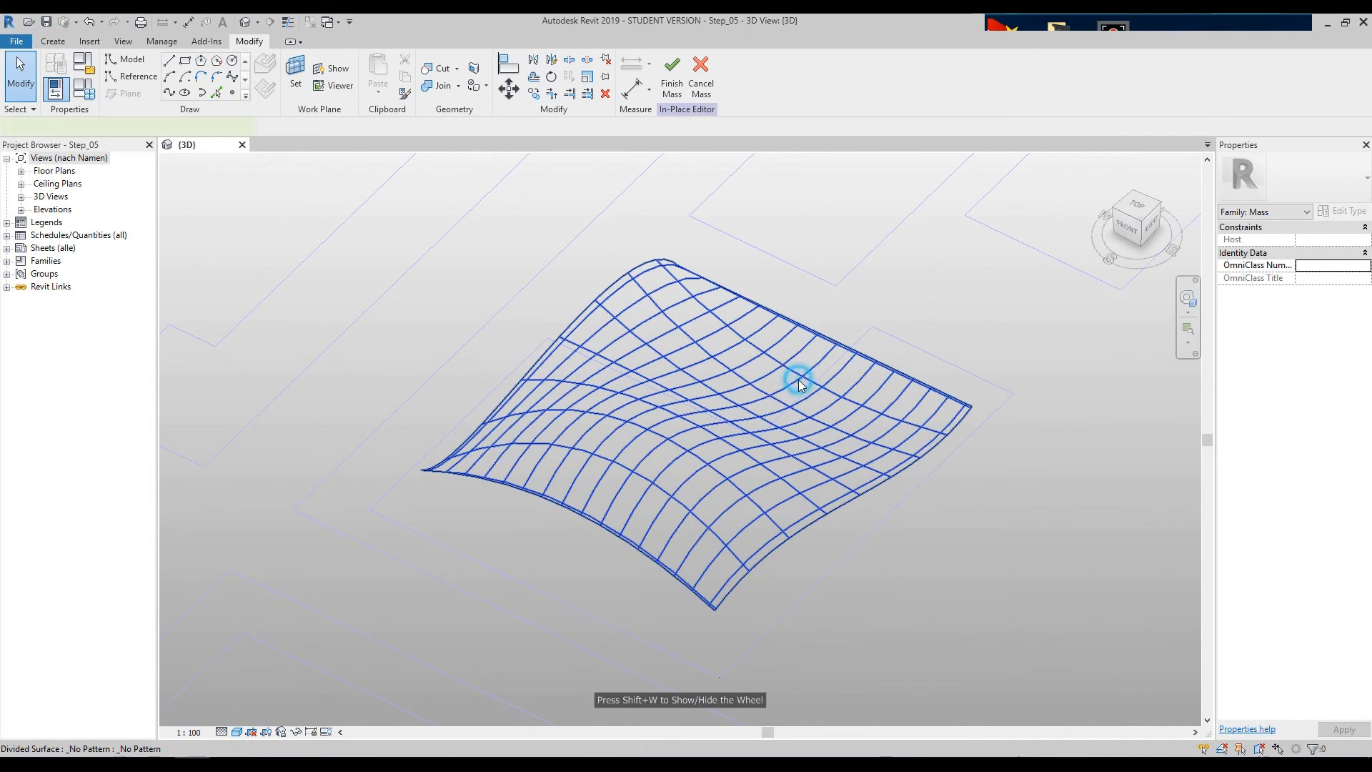
click(722, 406)
middle_drag(919, 298, 805, 298)
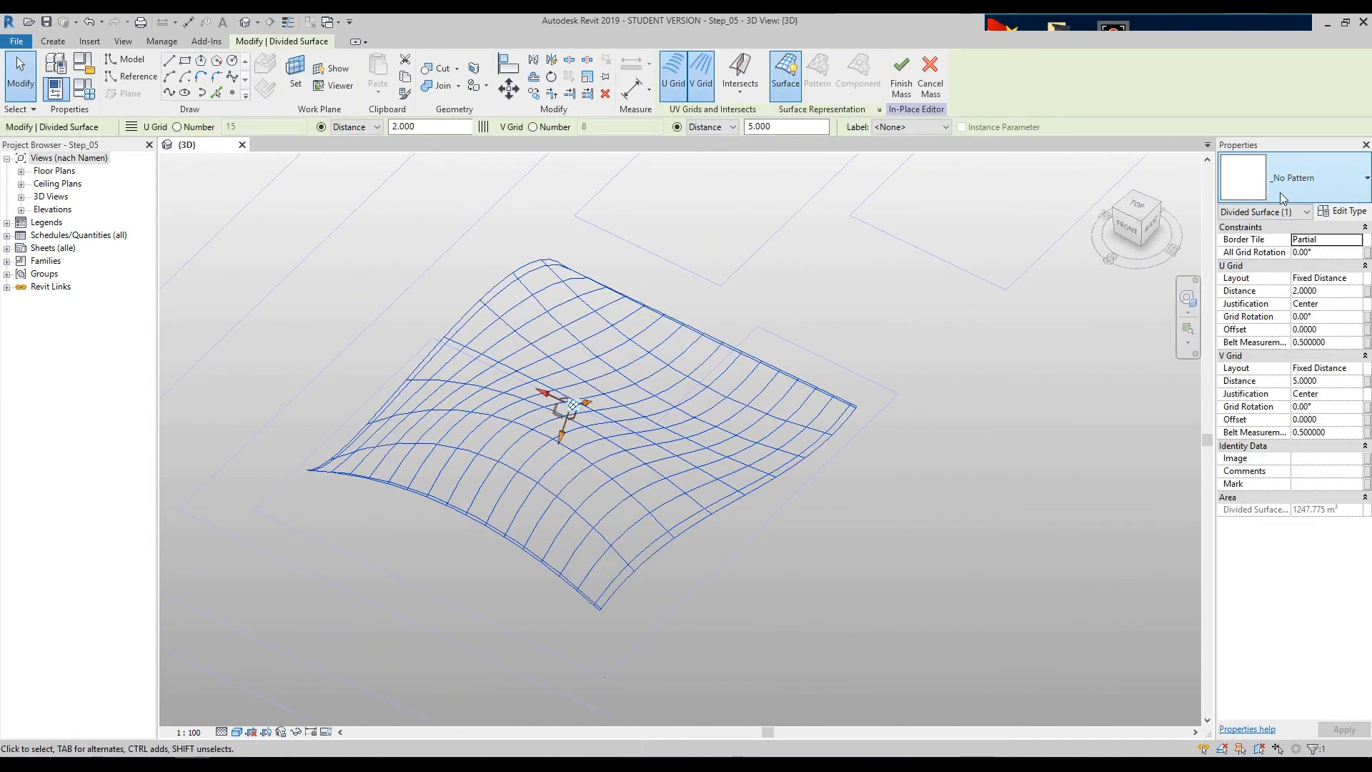
click(1305, 175)
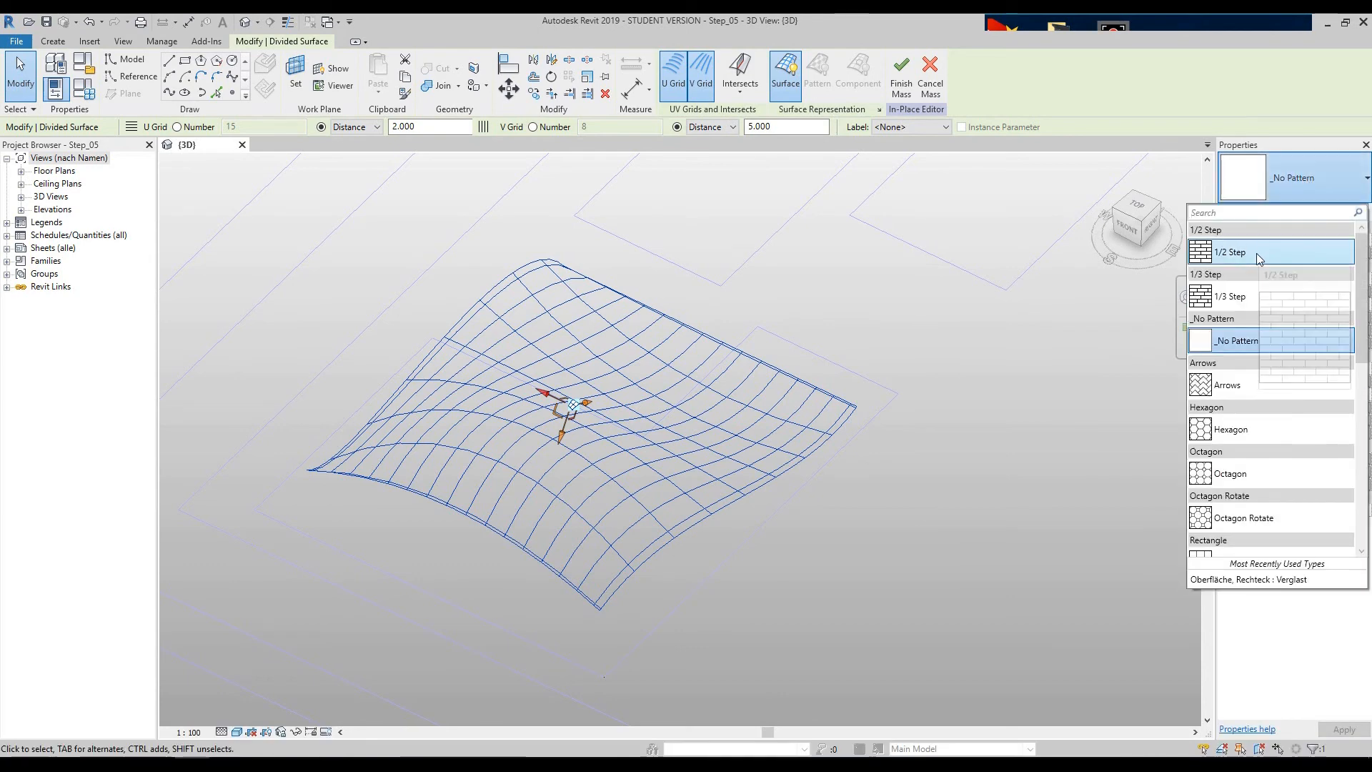
click(1267, 432)
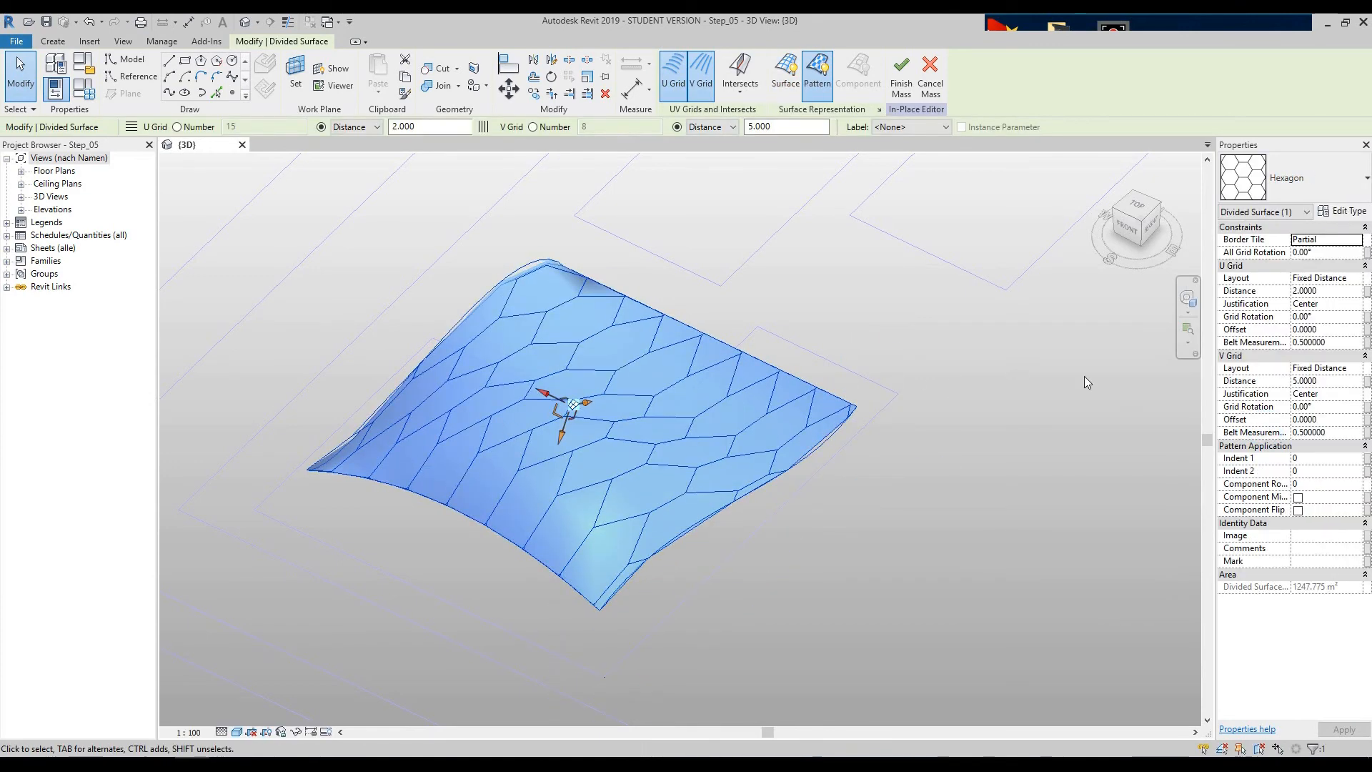
- Try the Octagon pattern and the Octagon Rotate pattern on the divided surface
click(1292, 177)
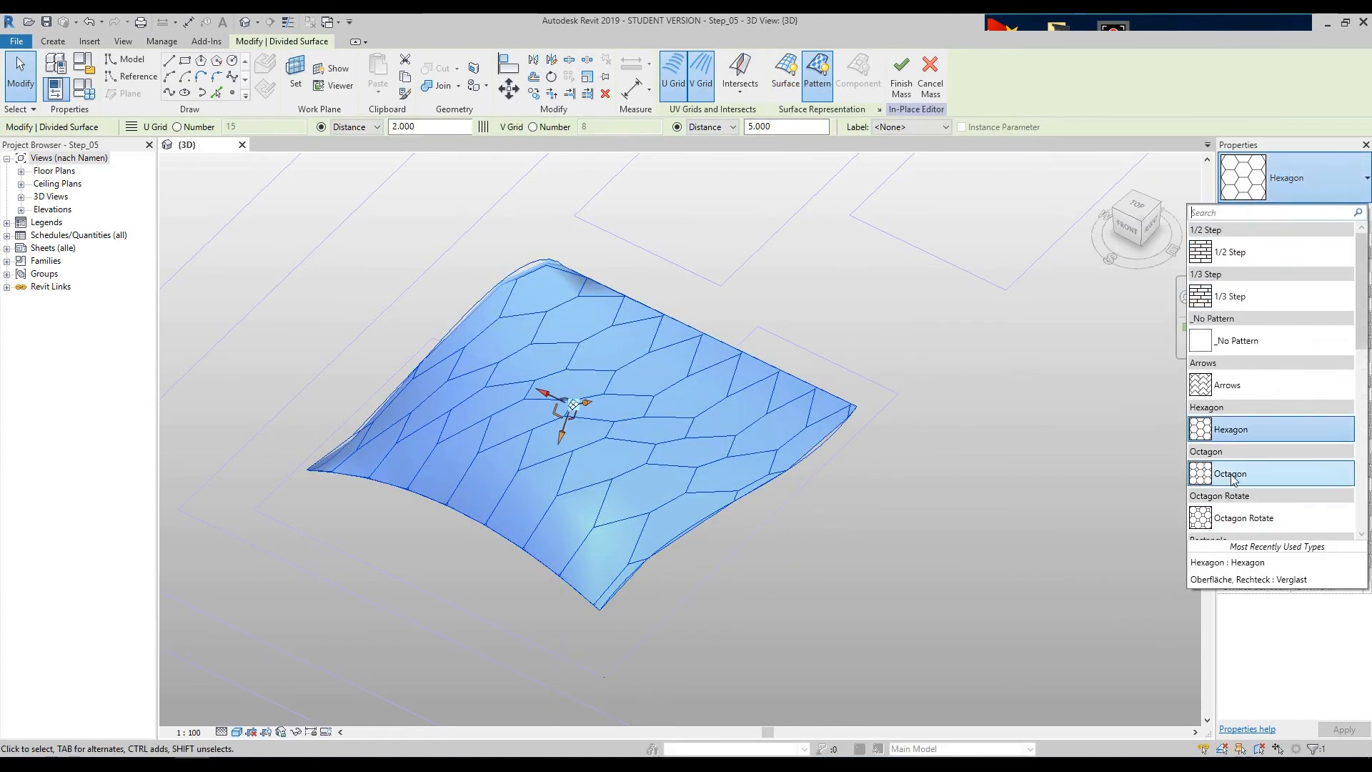
click(1230, 478)
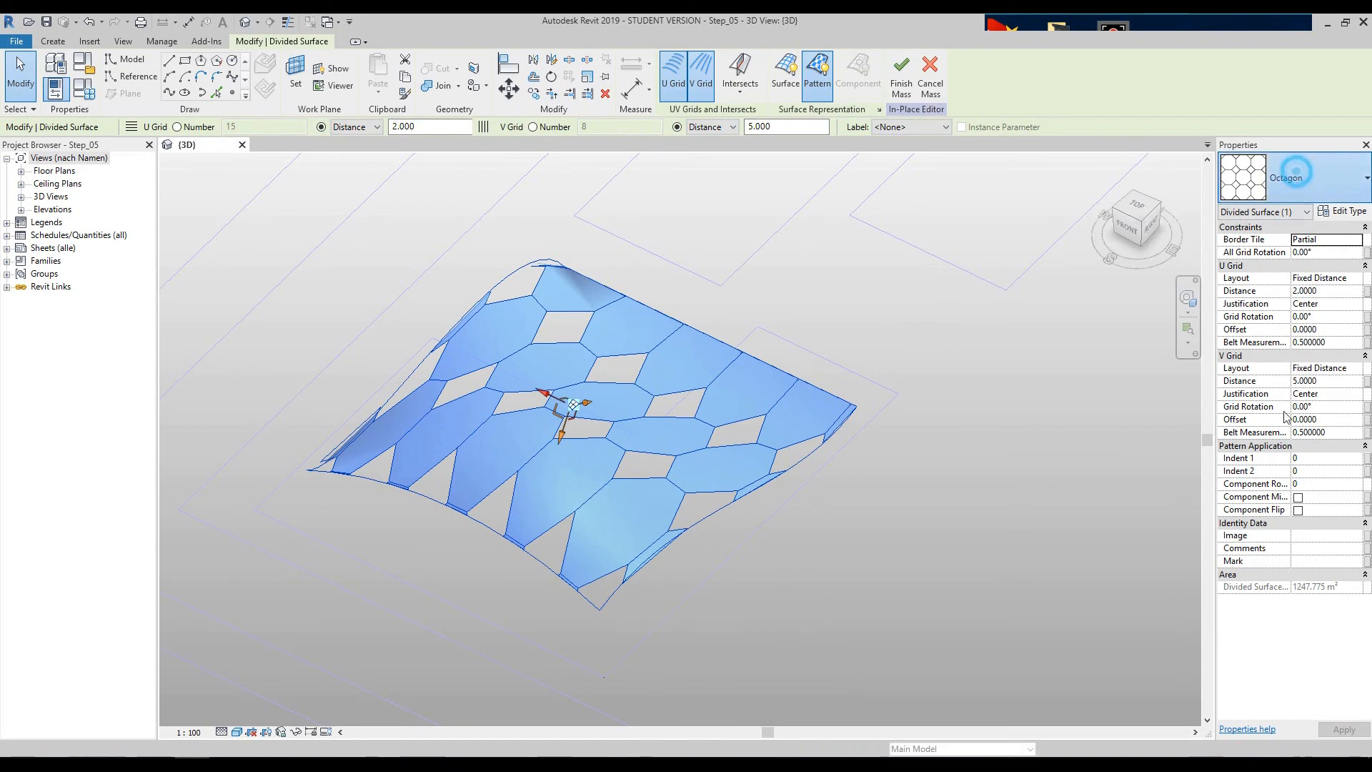
click(1294, 177)
scroll(1313, 524, down, 2)
click(1292, 355)
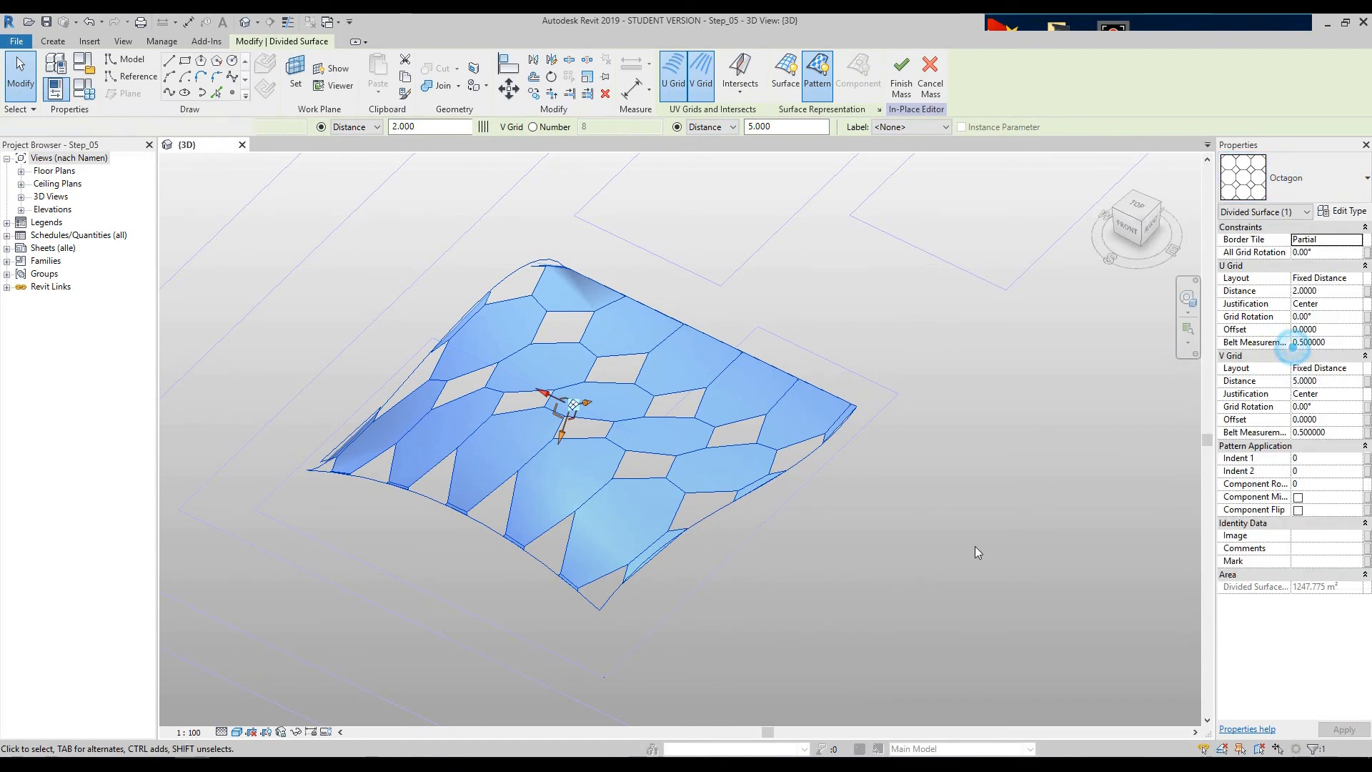
- Try the Rectangle pattern and the Rectangle Checkerboard pattern on the divided surface
click(1293, 177)
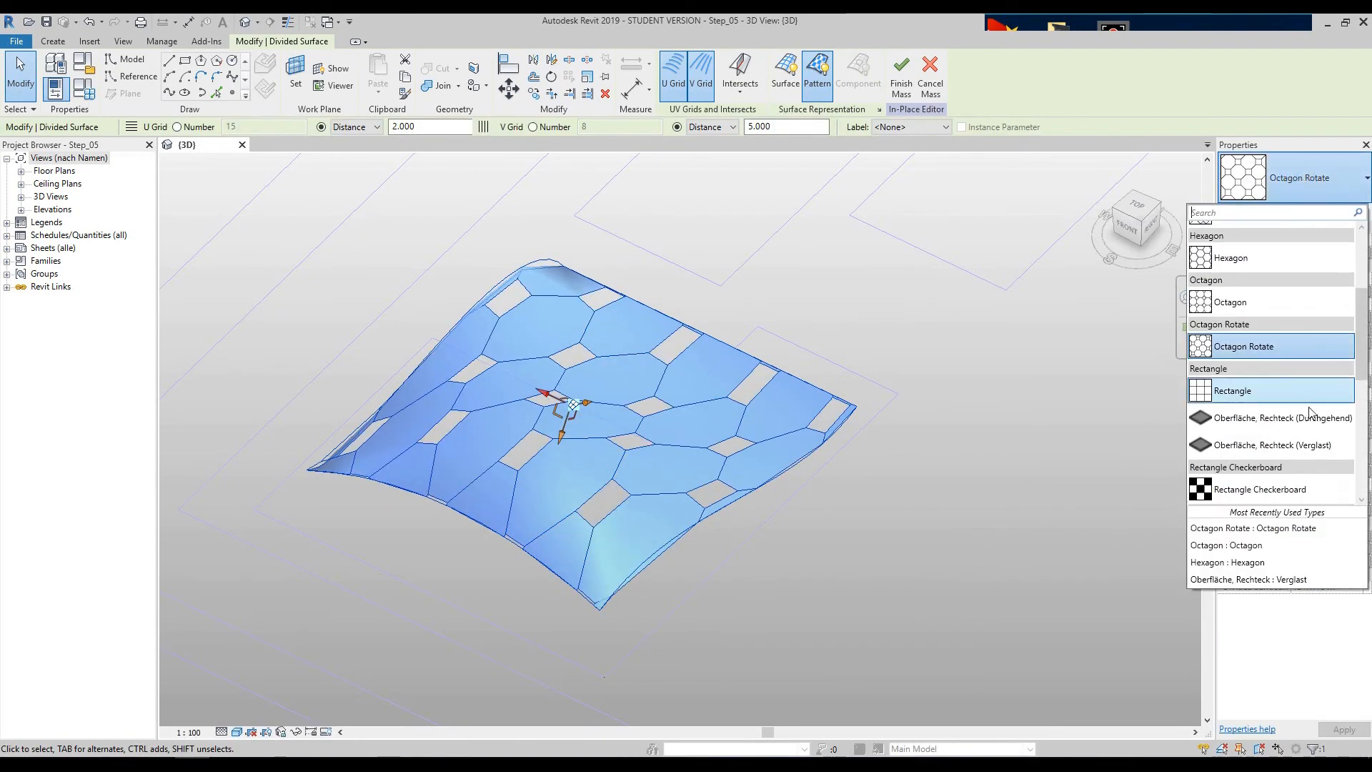
click(1263, 390)
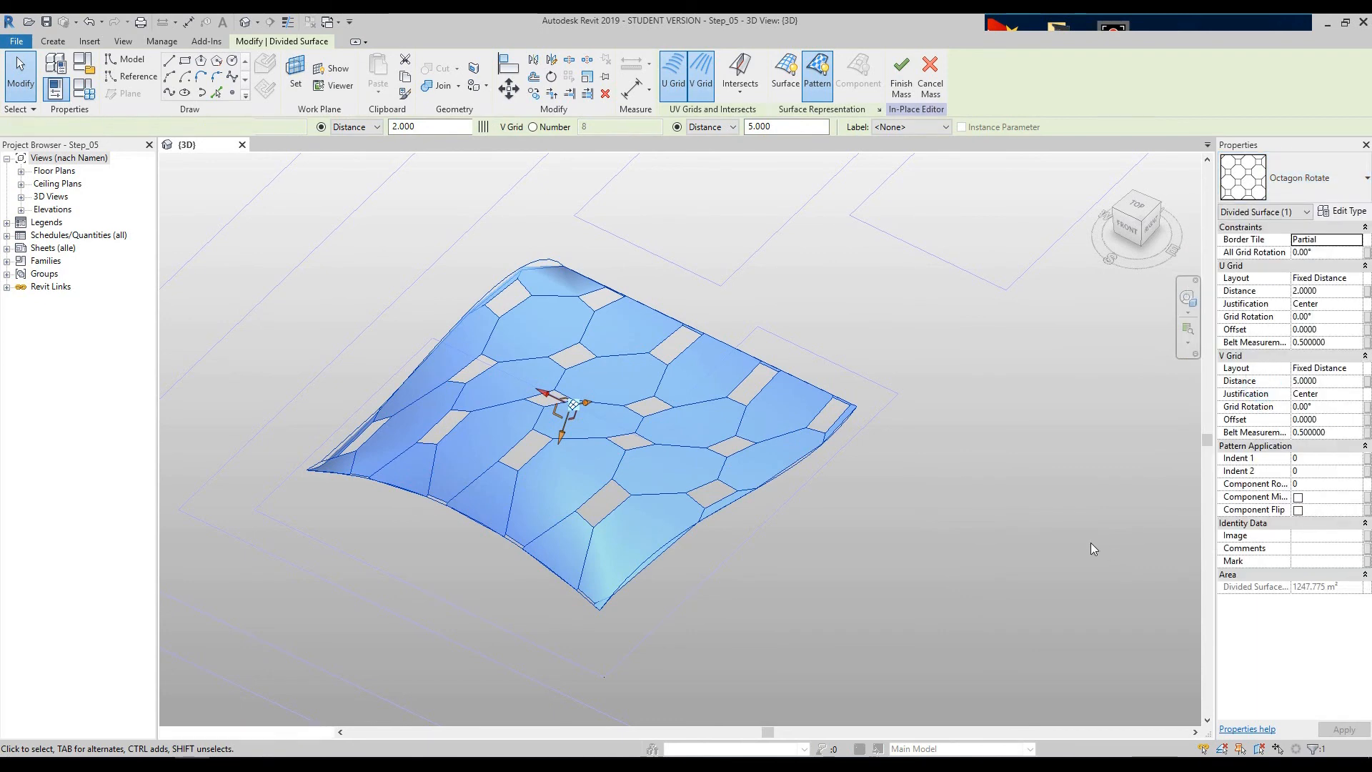
click(1294, 177)
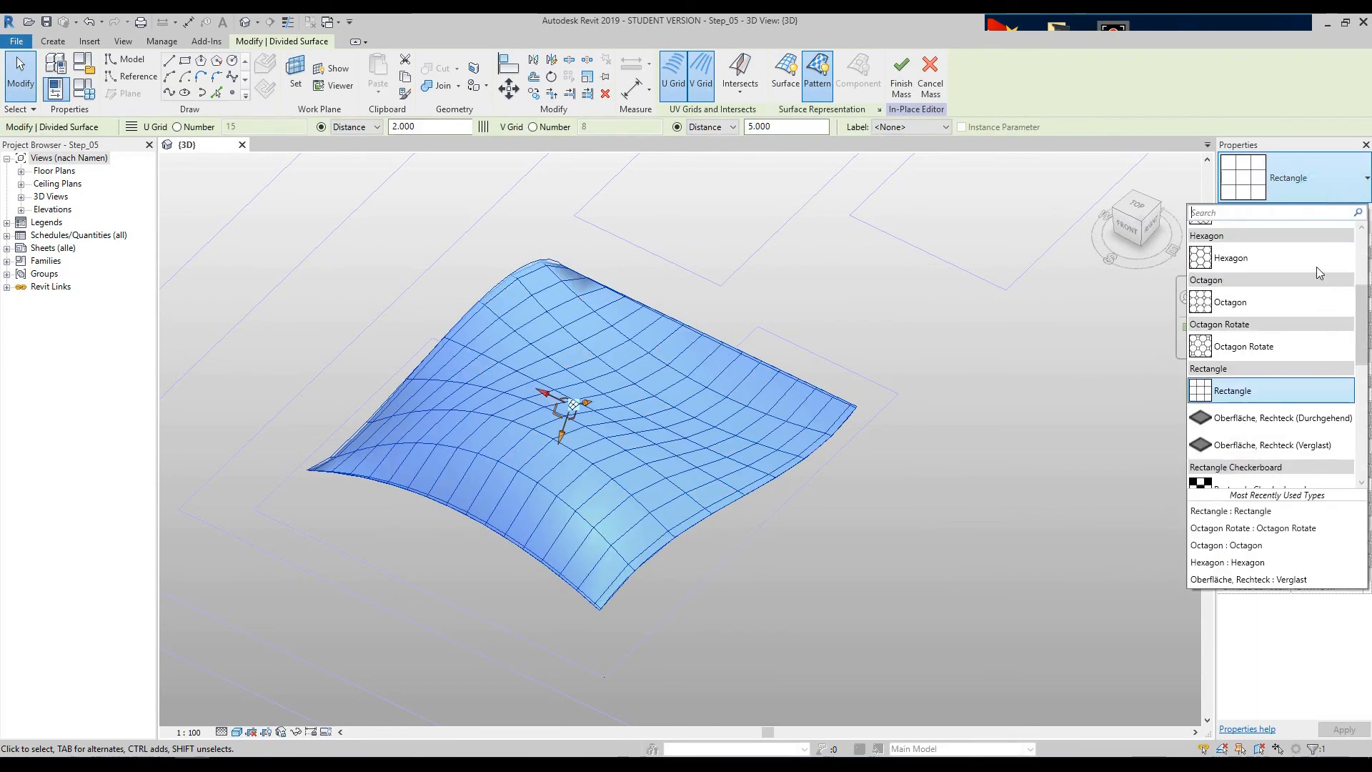
scroll(1318, 358, down, 2)
click(1265, 386)
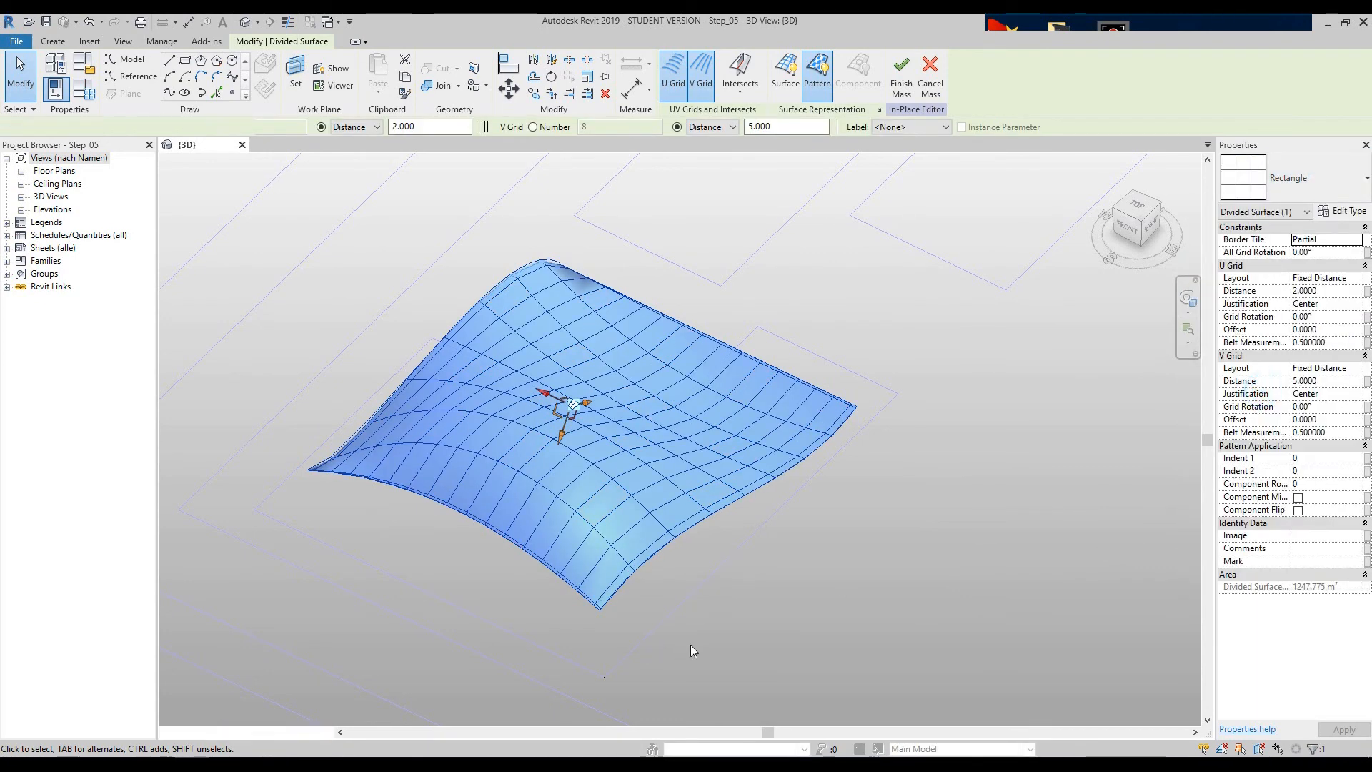
- Try the Triangle (bent) pattern on the divided surface and return to the Rectangle pattern
click(1307, 179)
scroll(1309, 441, down, 2)
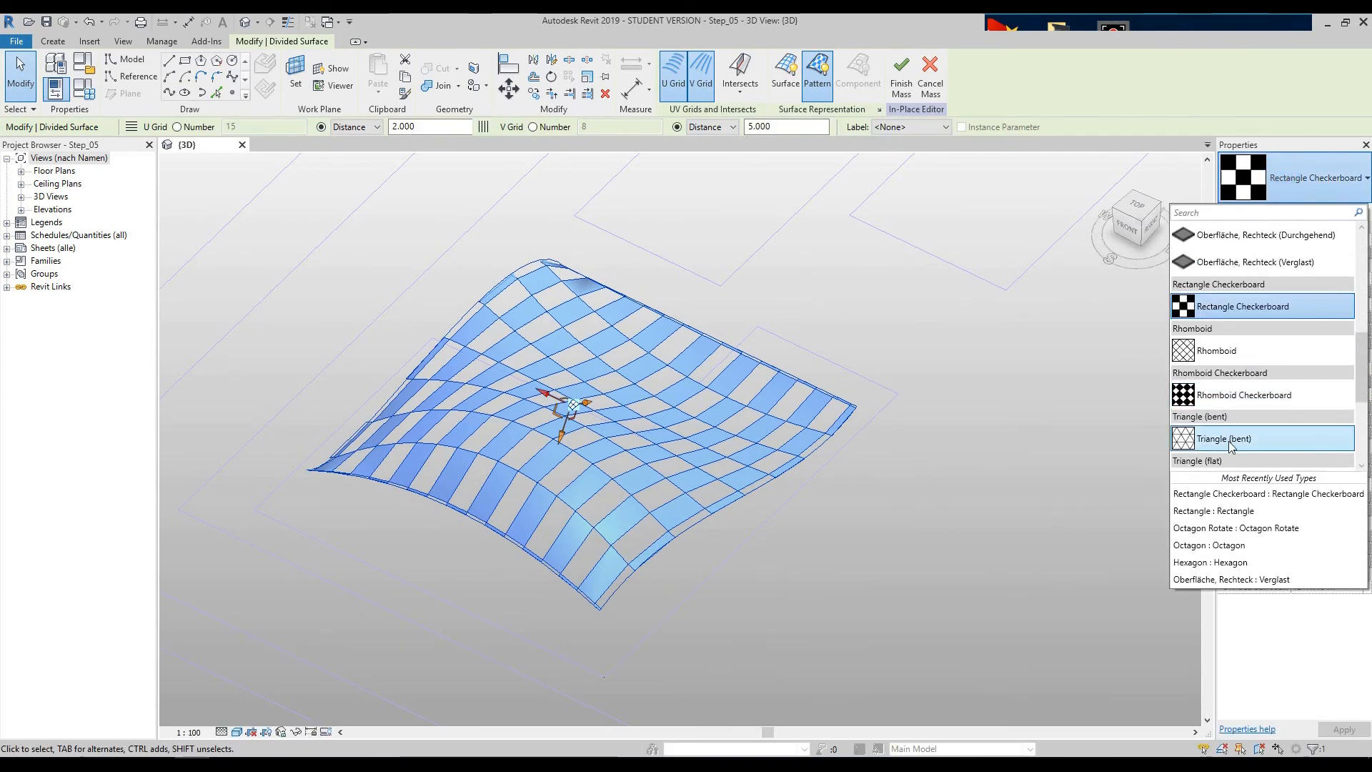
click(1309, 443)
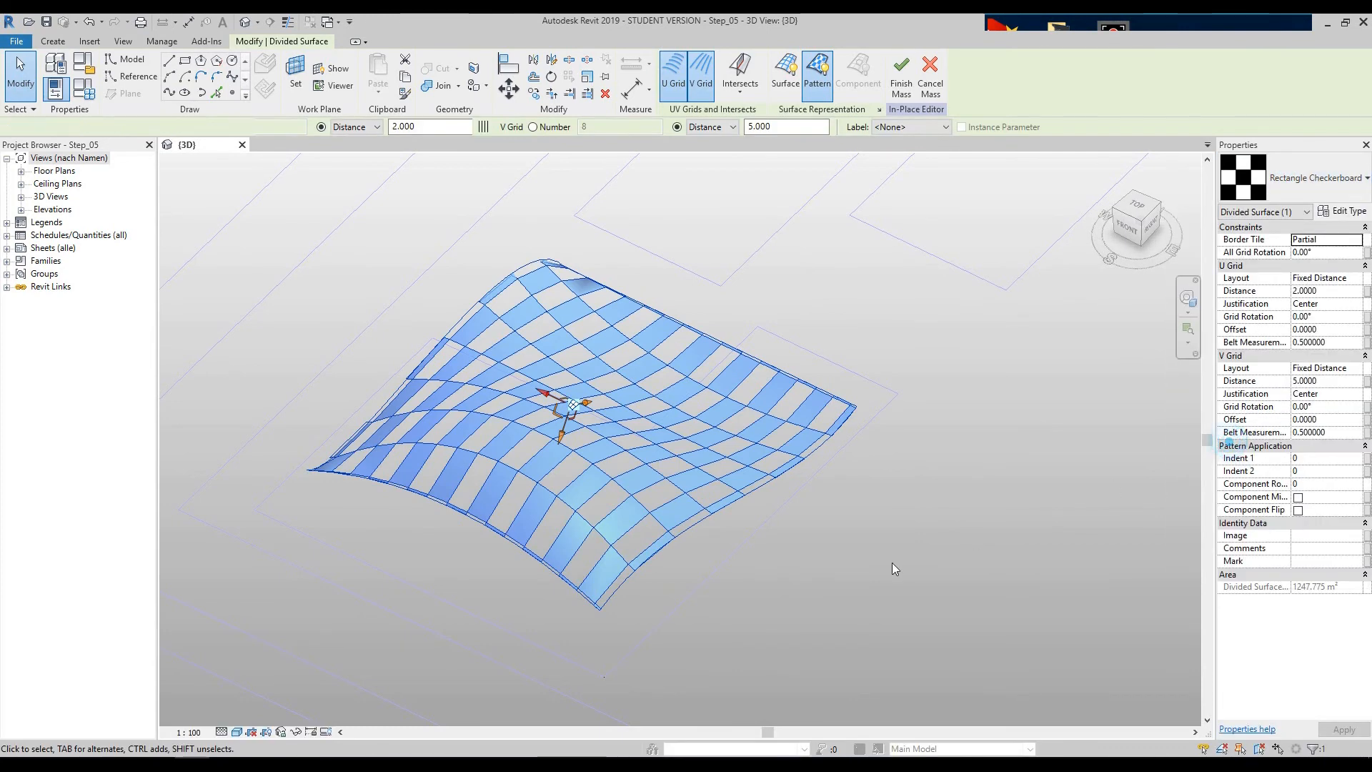
click(1301, 182)
scroll(1292, 357, up, 3)
click(1201, 310)
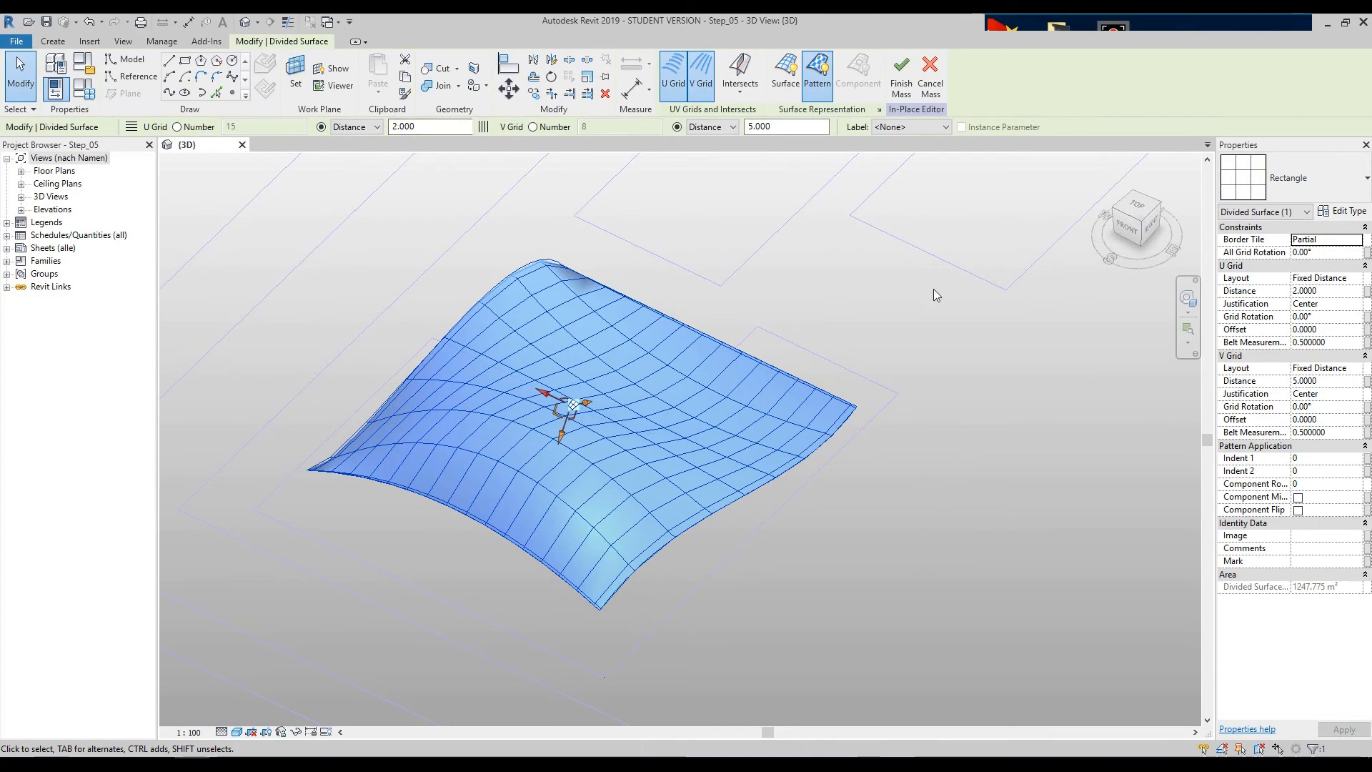
- Turn off the divided surface's pattern display and show its UV grid lines instead
click(1188, 298)
drag(914, 366, 982, 397)
key(Escape)
click(1188, 298)
key(Escape)
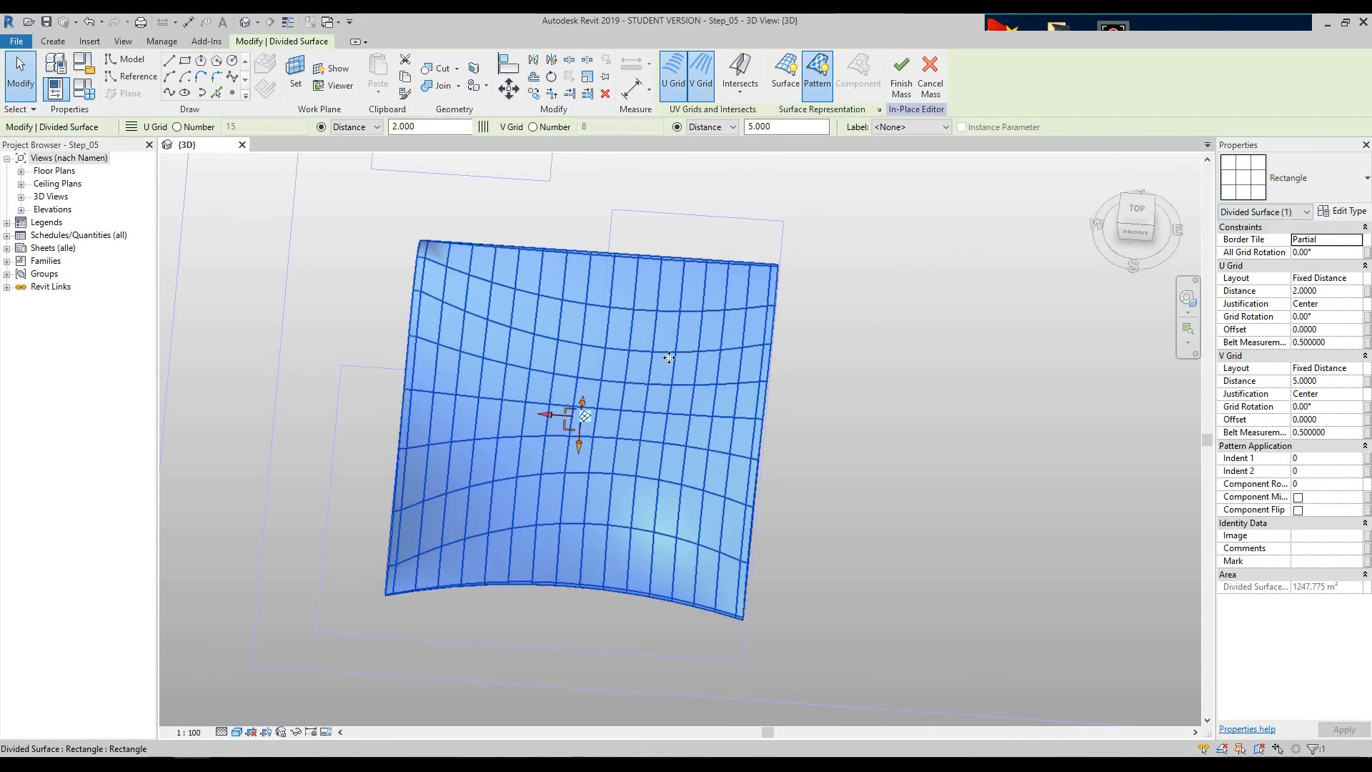
click(818, 72)
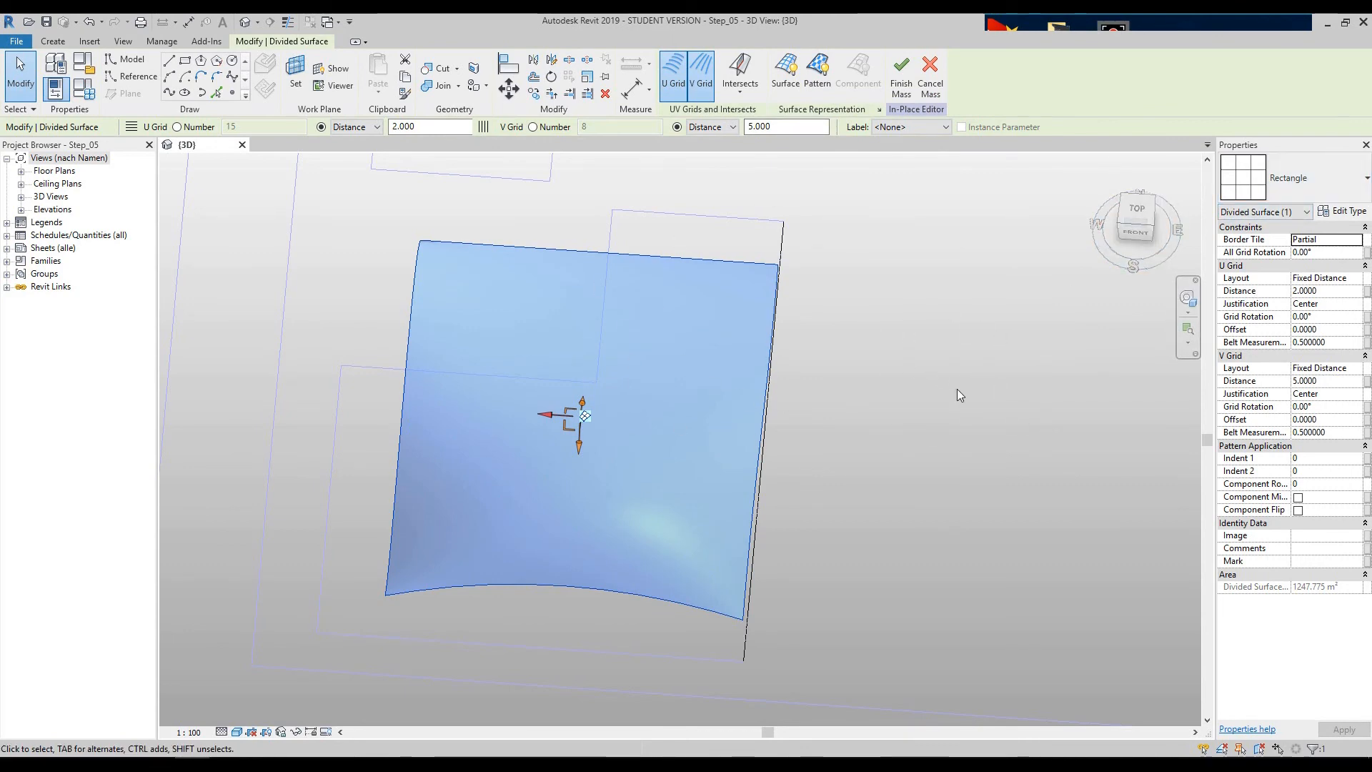
click(786, 71)
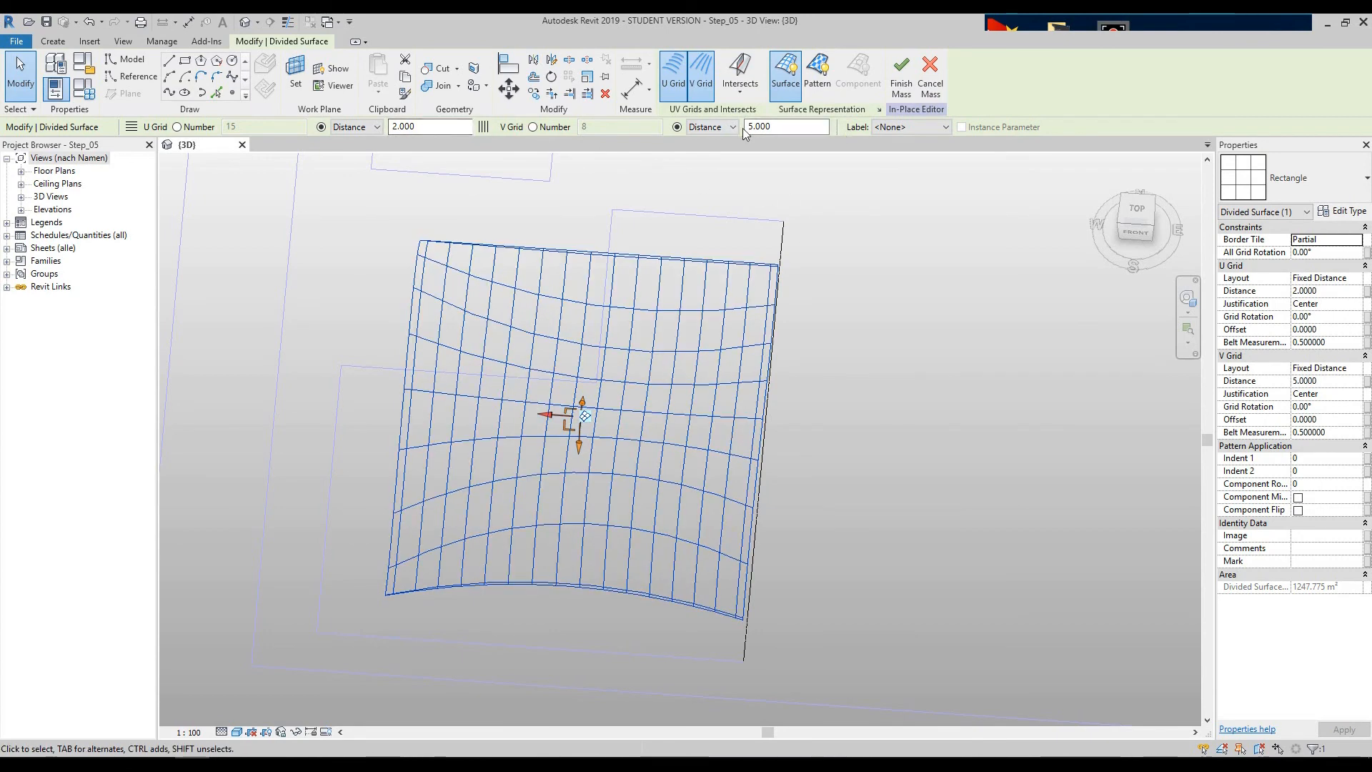
click(817, 71)
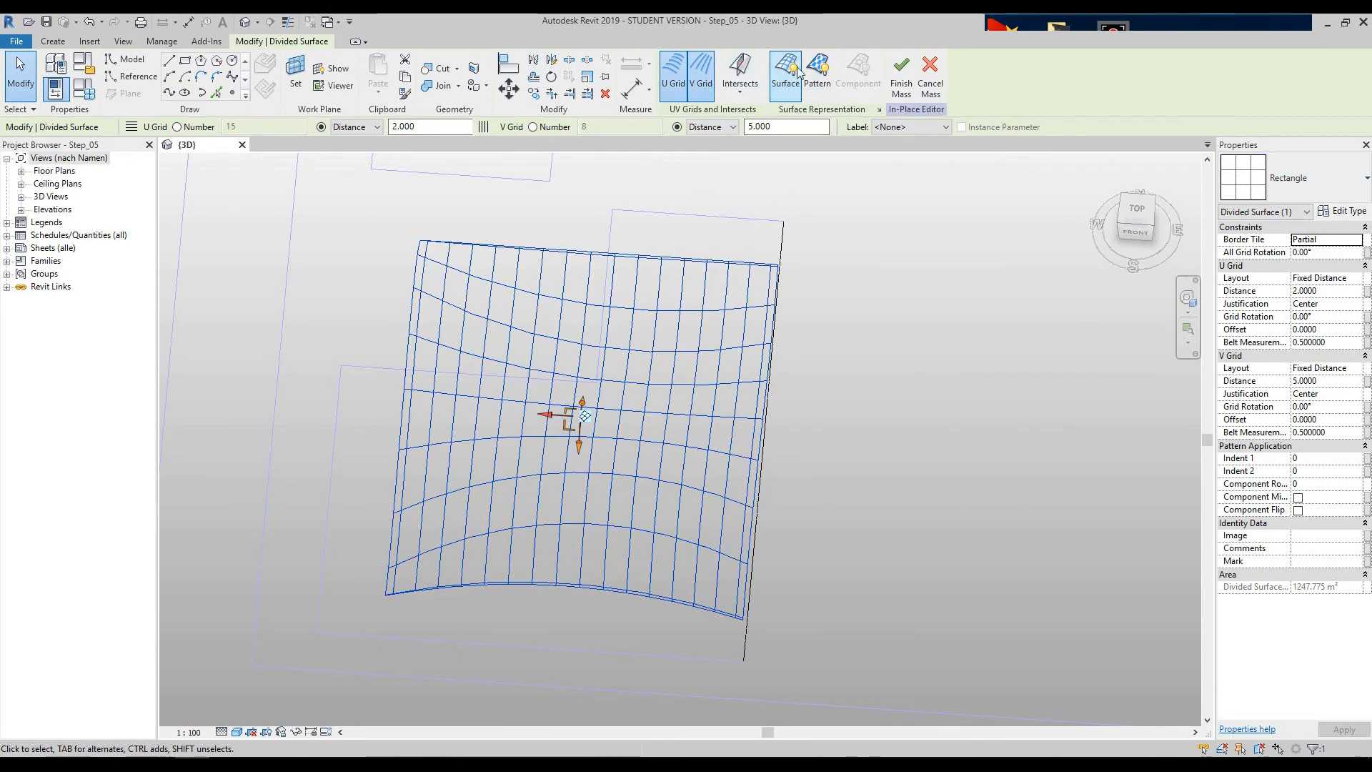
- Apply the Octagon Rotate pattern to the divided surface and turn off the pattern display
click(1290, 178)
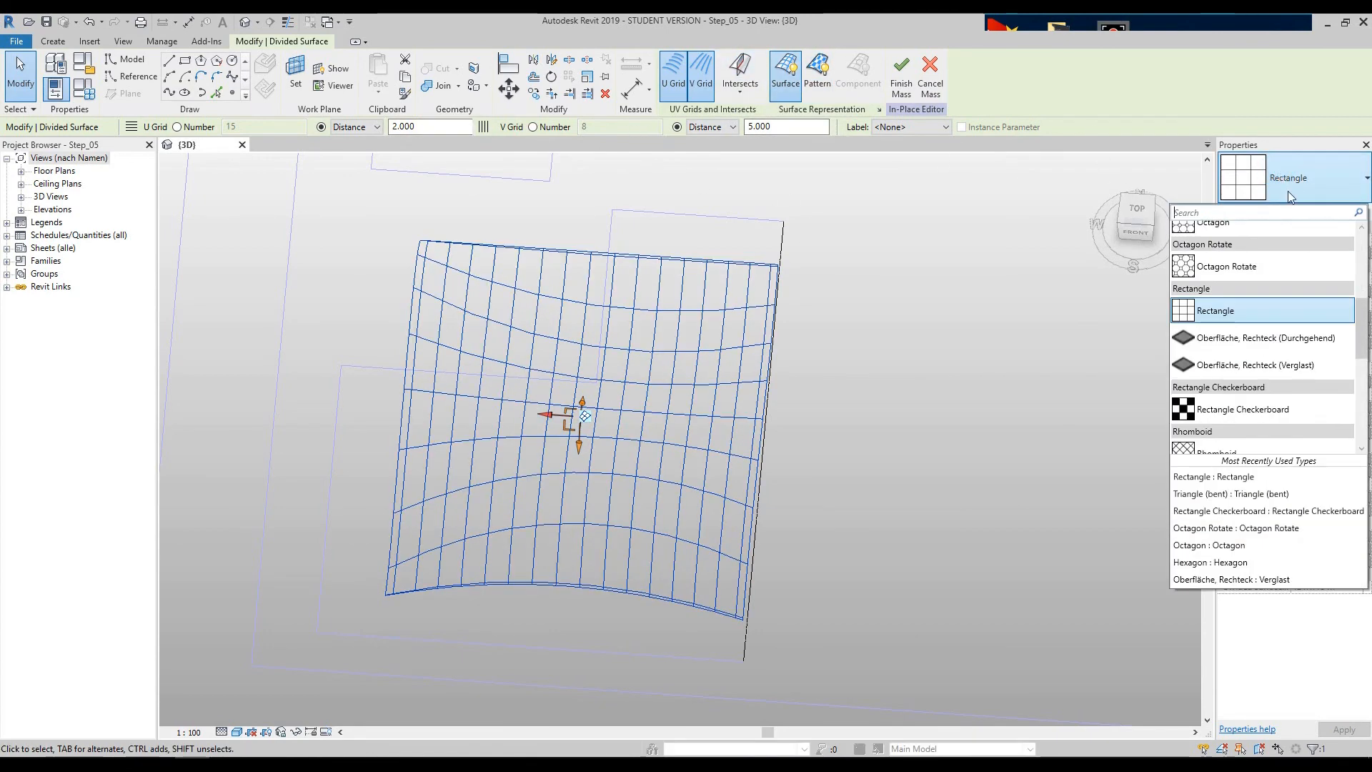
click(1262, 268)
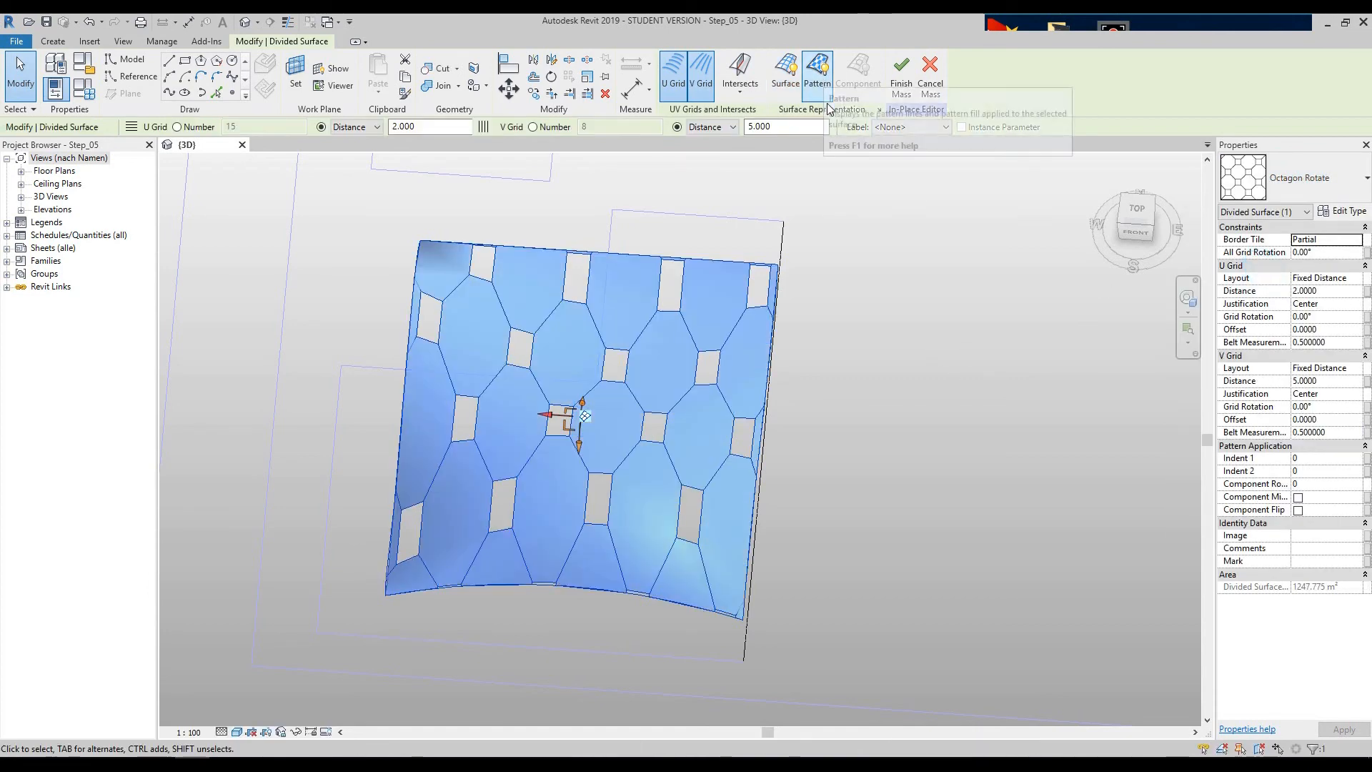
click(822, 80)
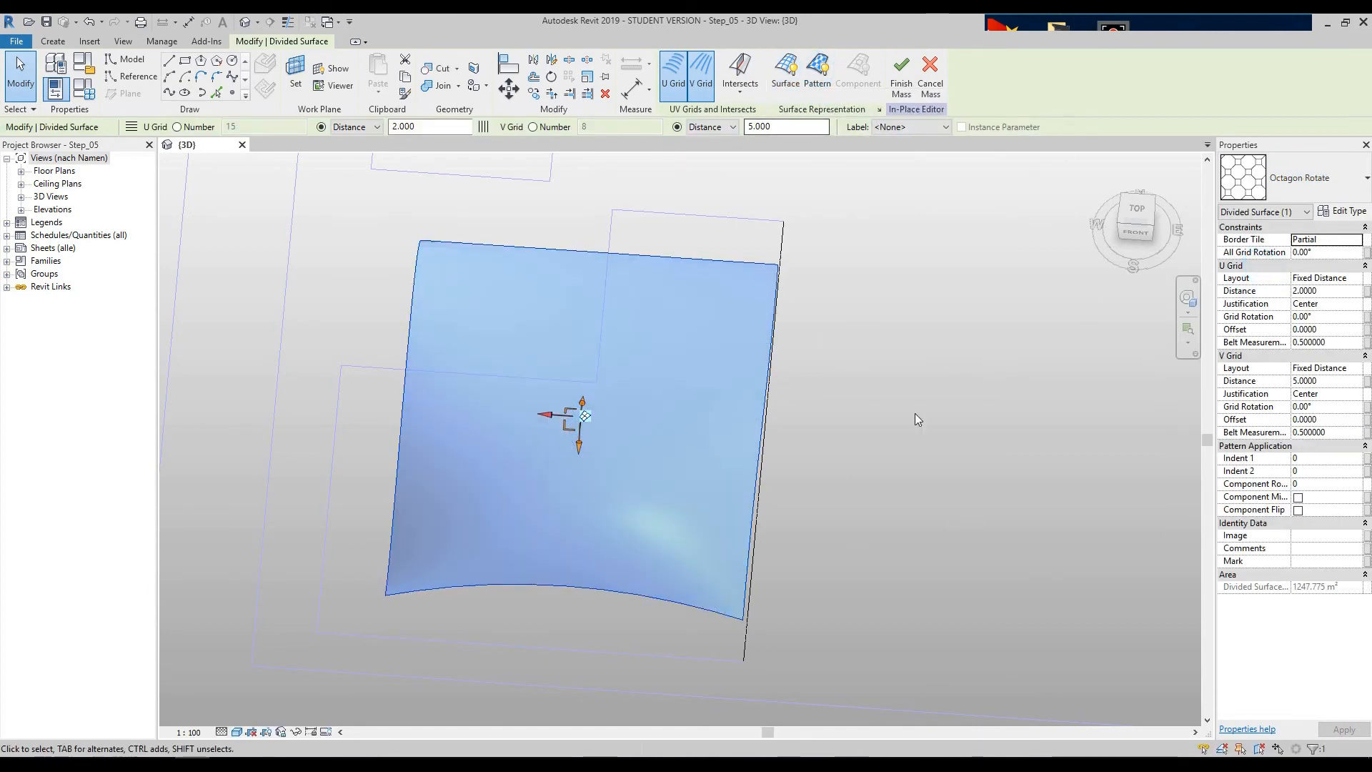
- Show the divided surface's UV grid lines again and view the roof from the top
click(785, 71)
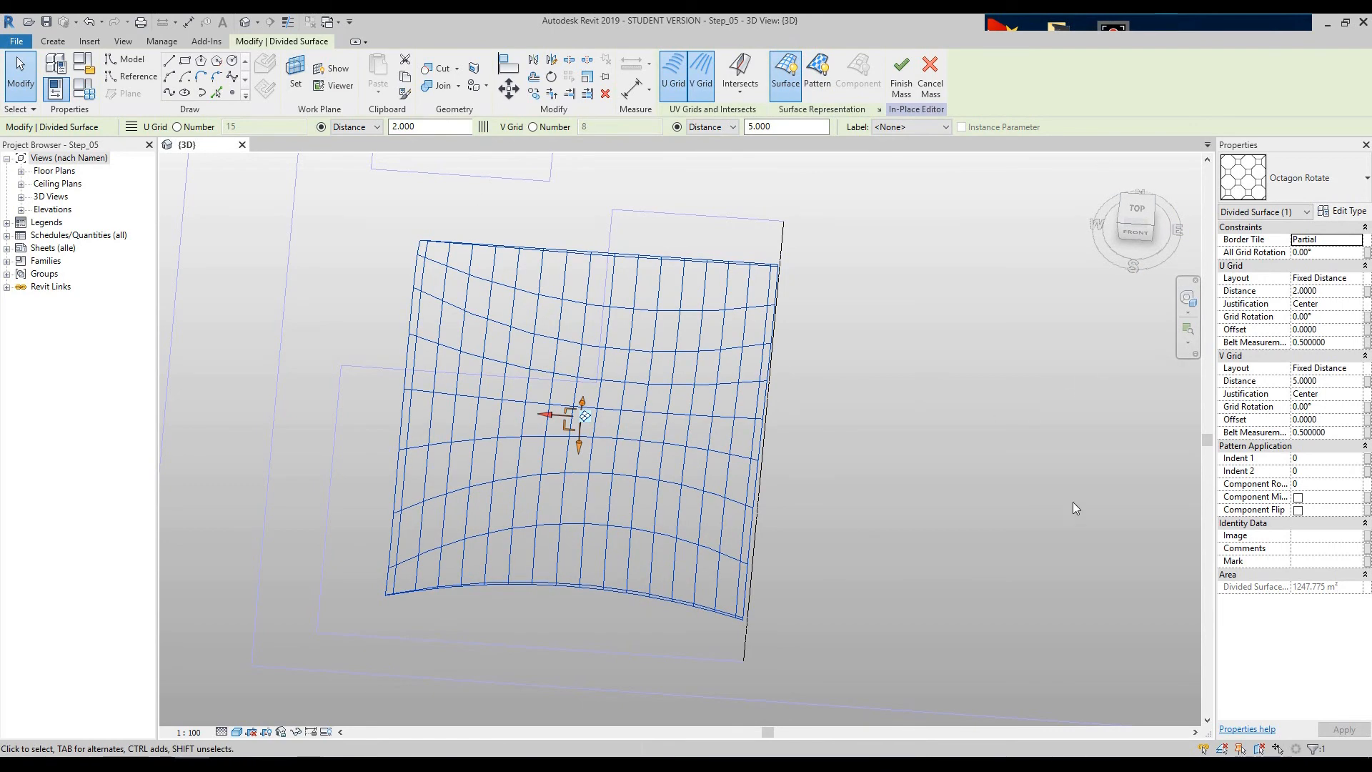
click(1186, 297)
drag(888, 398, 898, 427)
click(1138, 216)
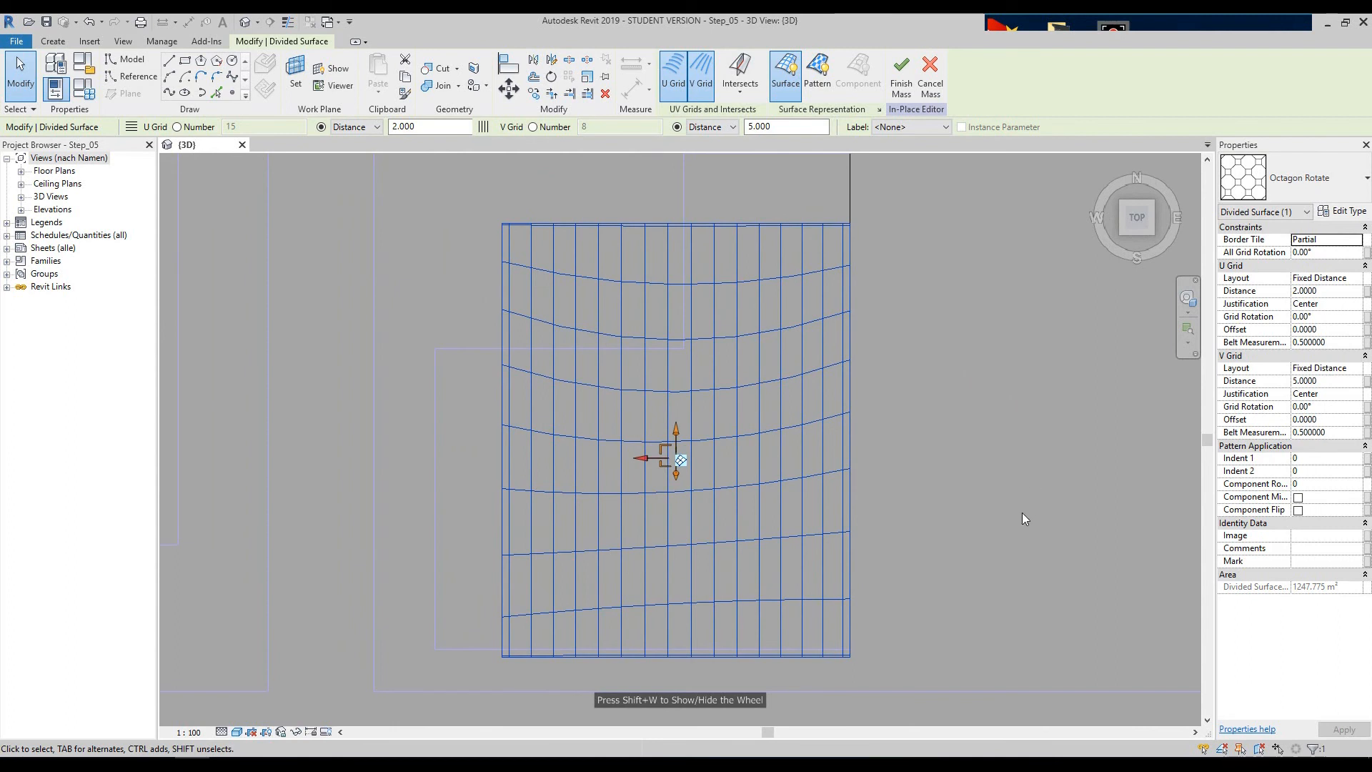
- Try a fixed number of 8 for the V grid, return it to Distance, and check the available distance options
click(532, 127)
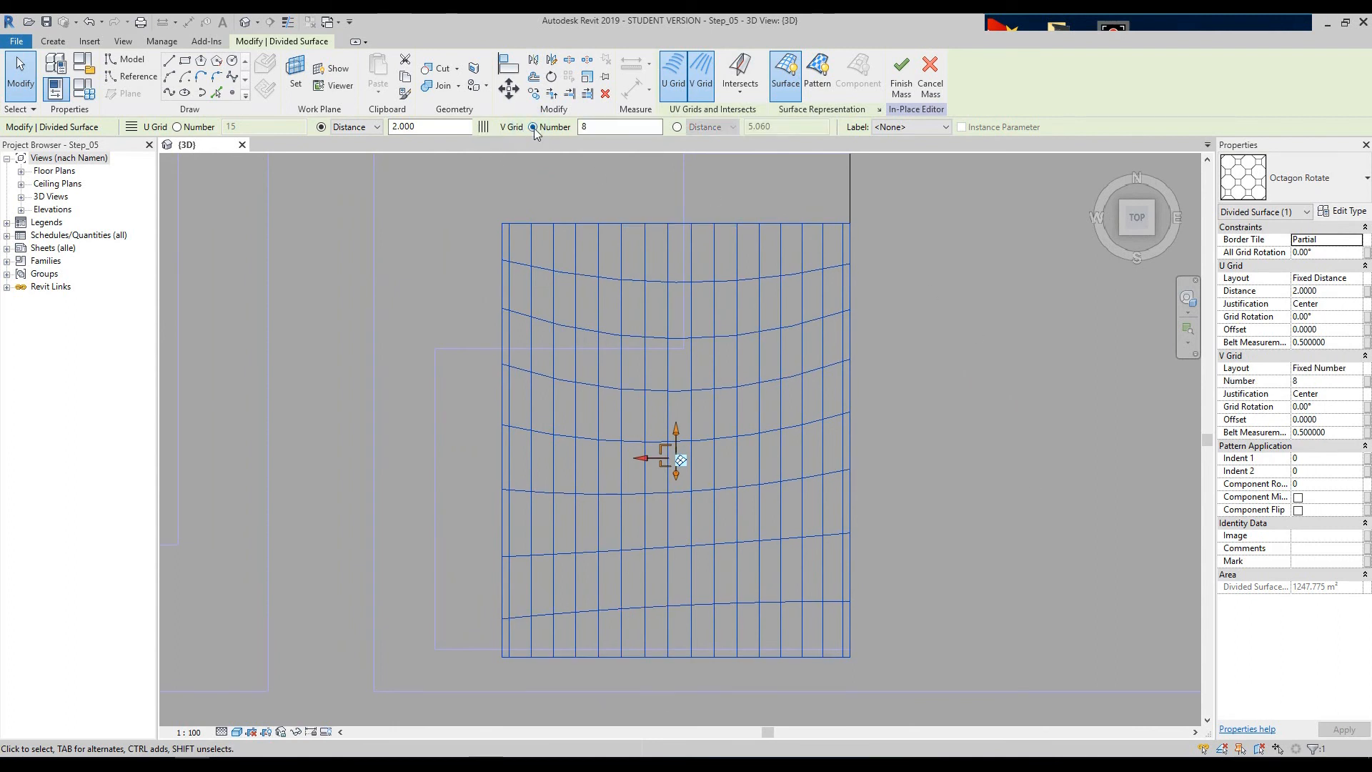
click(678, 127)
click(715, 127)
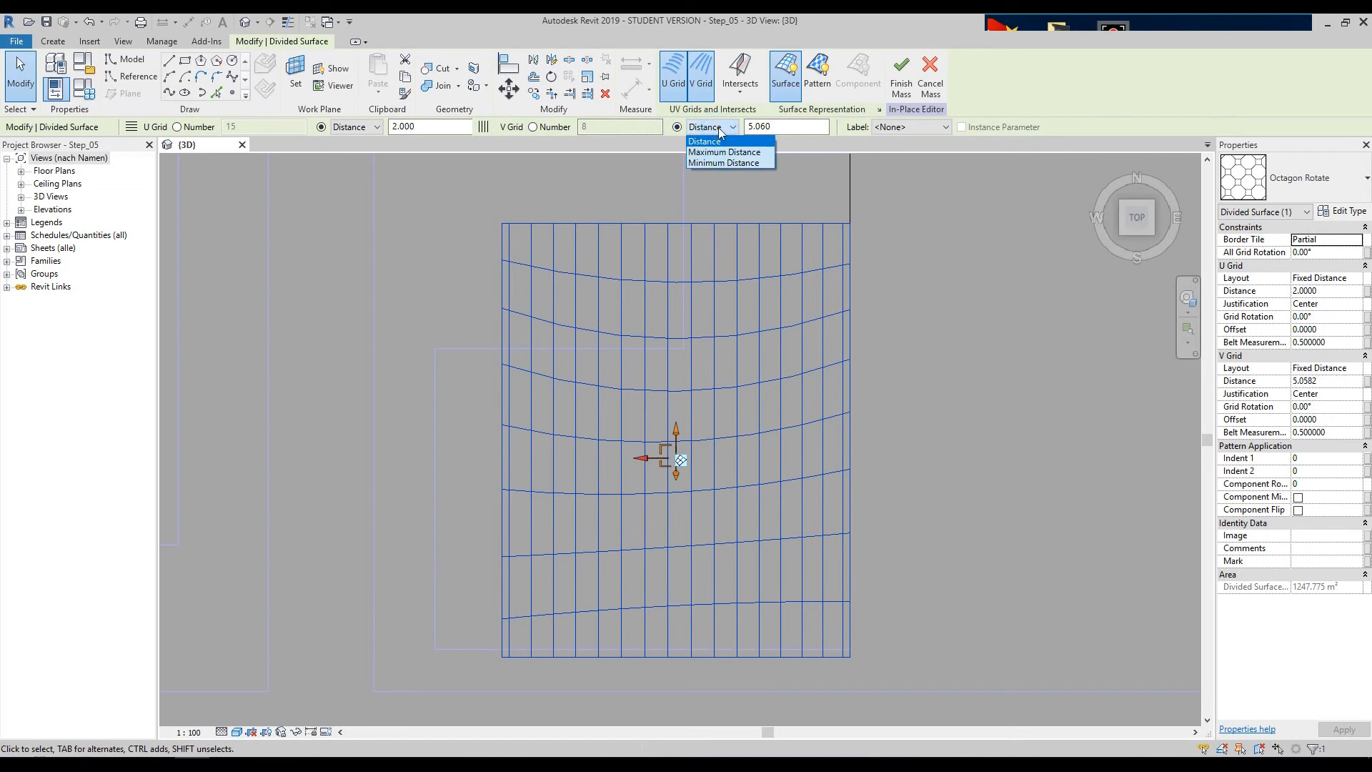
click(709, 127)
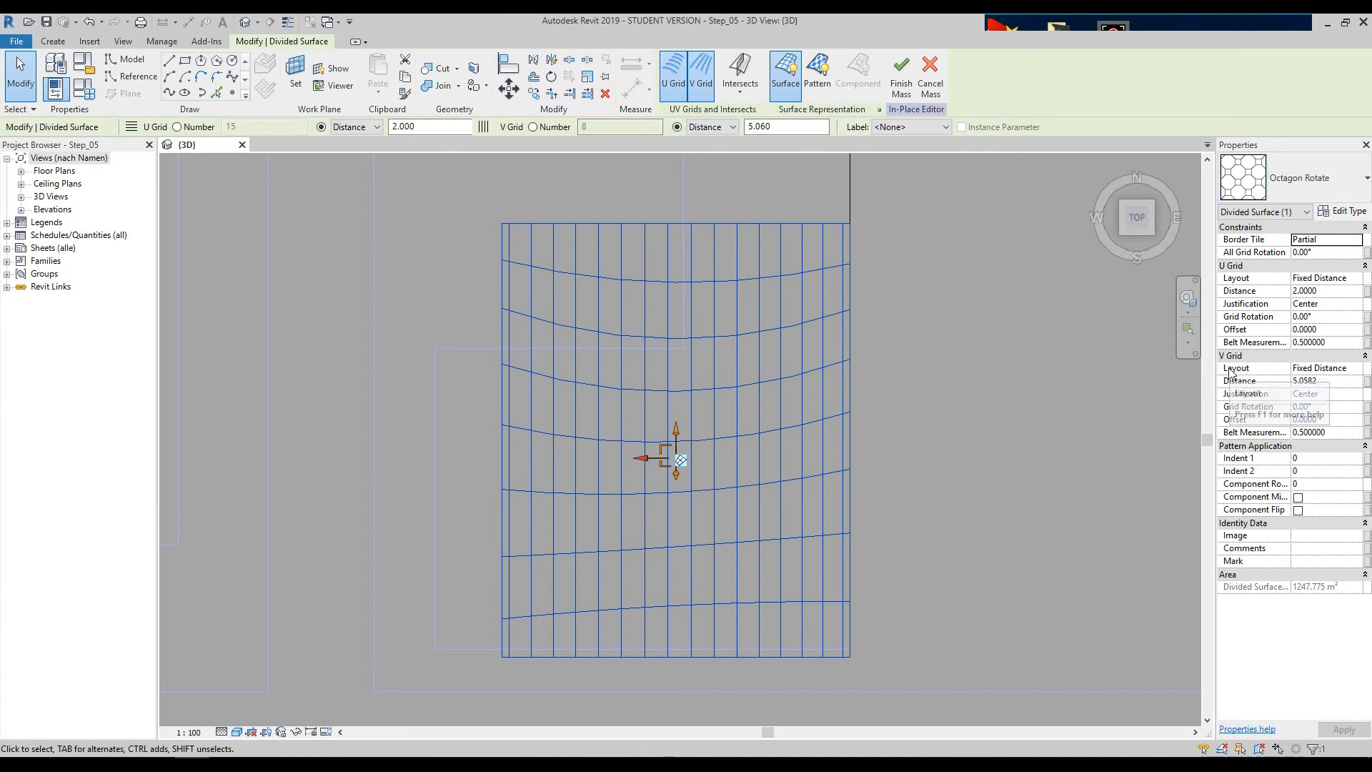
- Set the divided surface's V grid layout to None and toggle the V grid on and off, leaving it off
click(1356, 375)
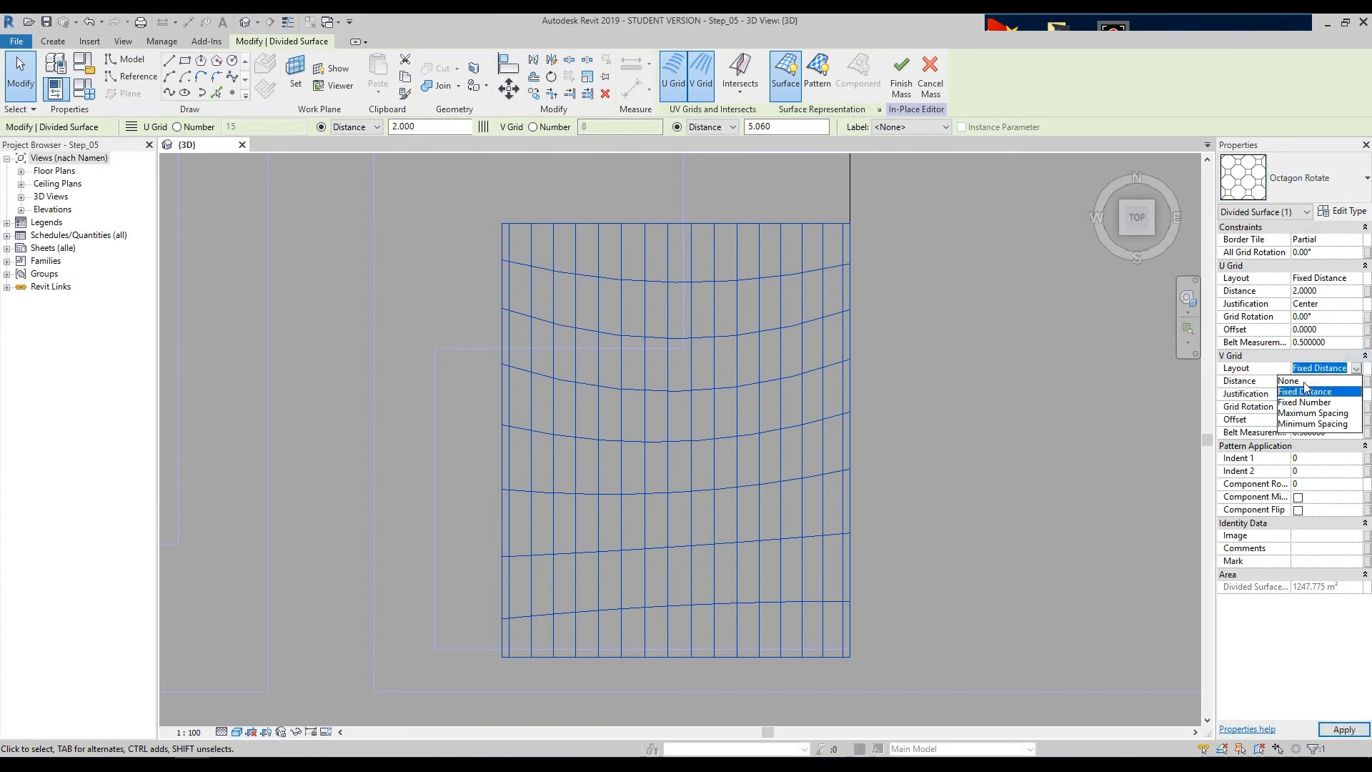
click(1215, 386)
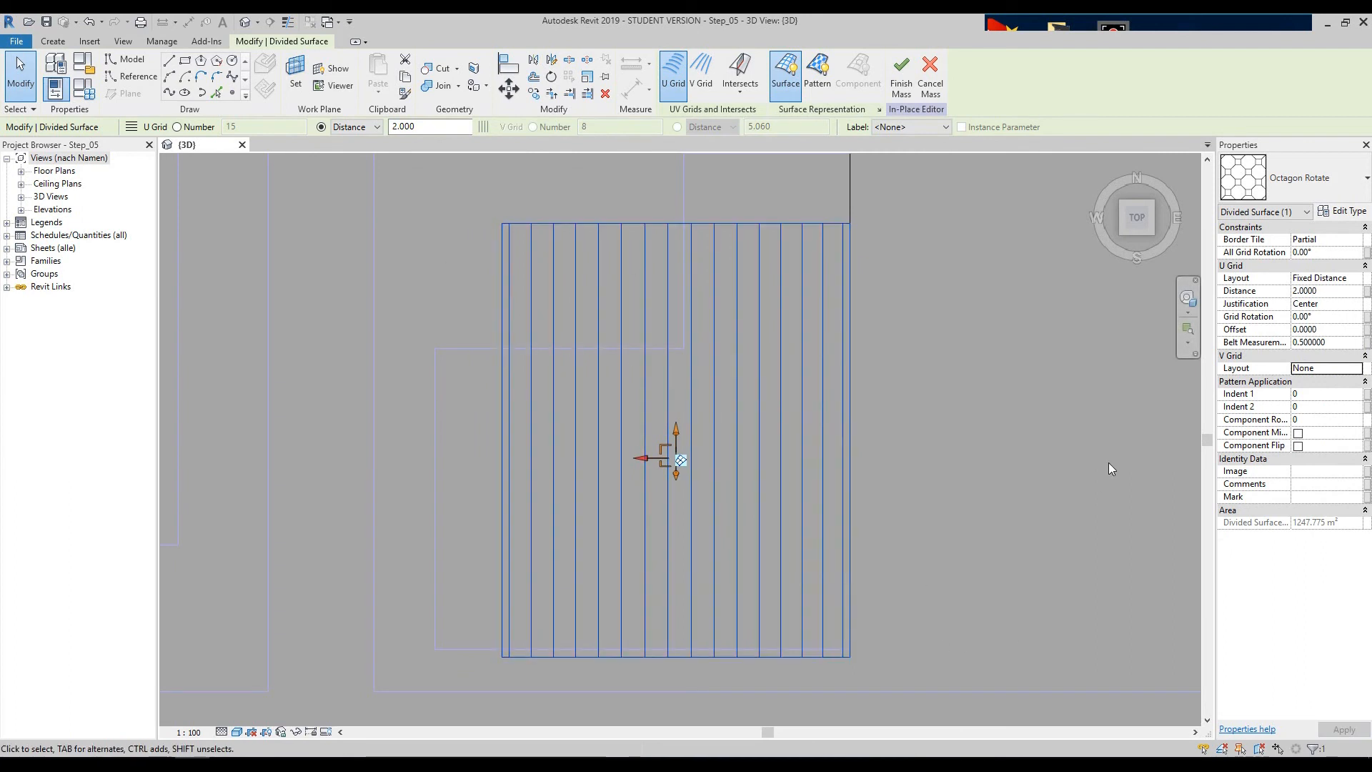
click(701, 79)
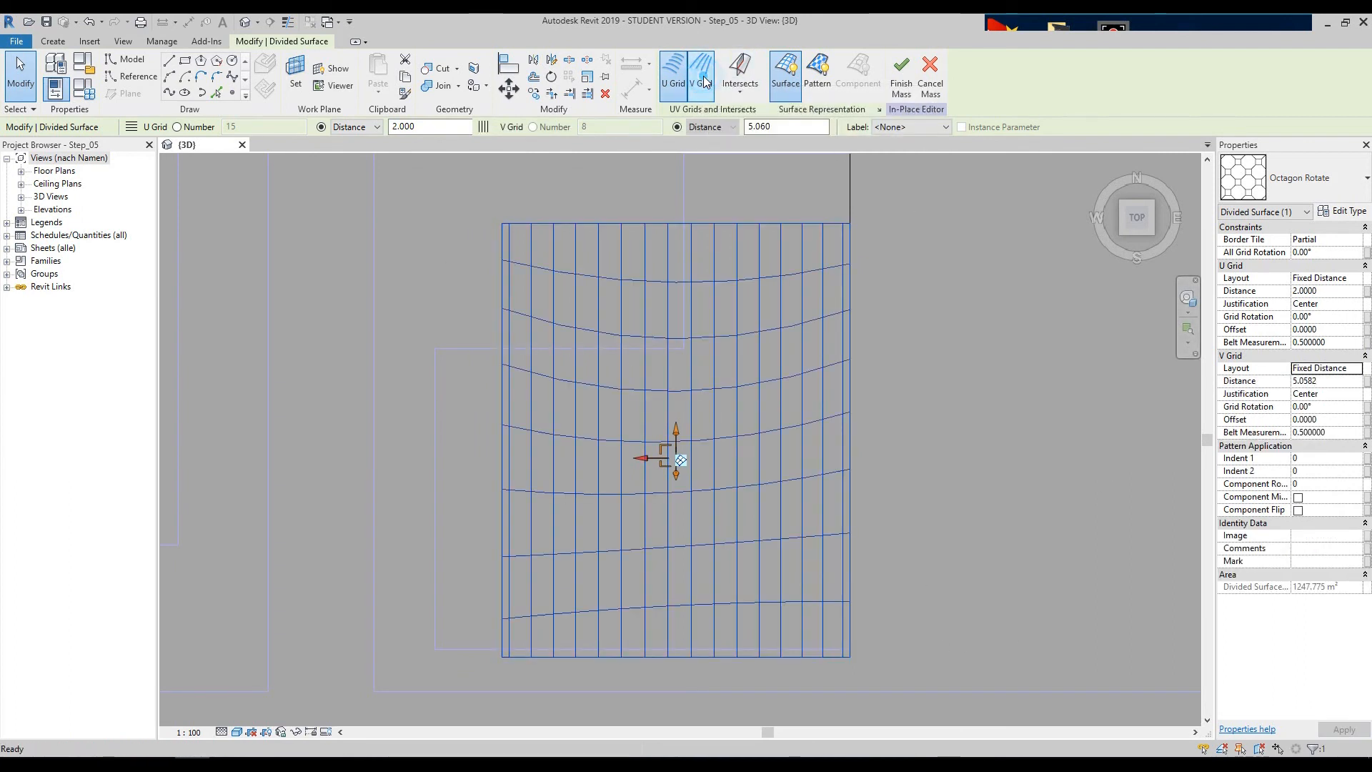
click(702, 80)
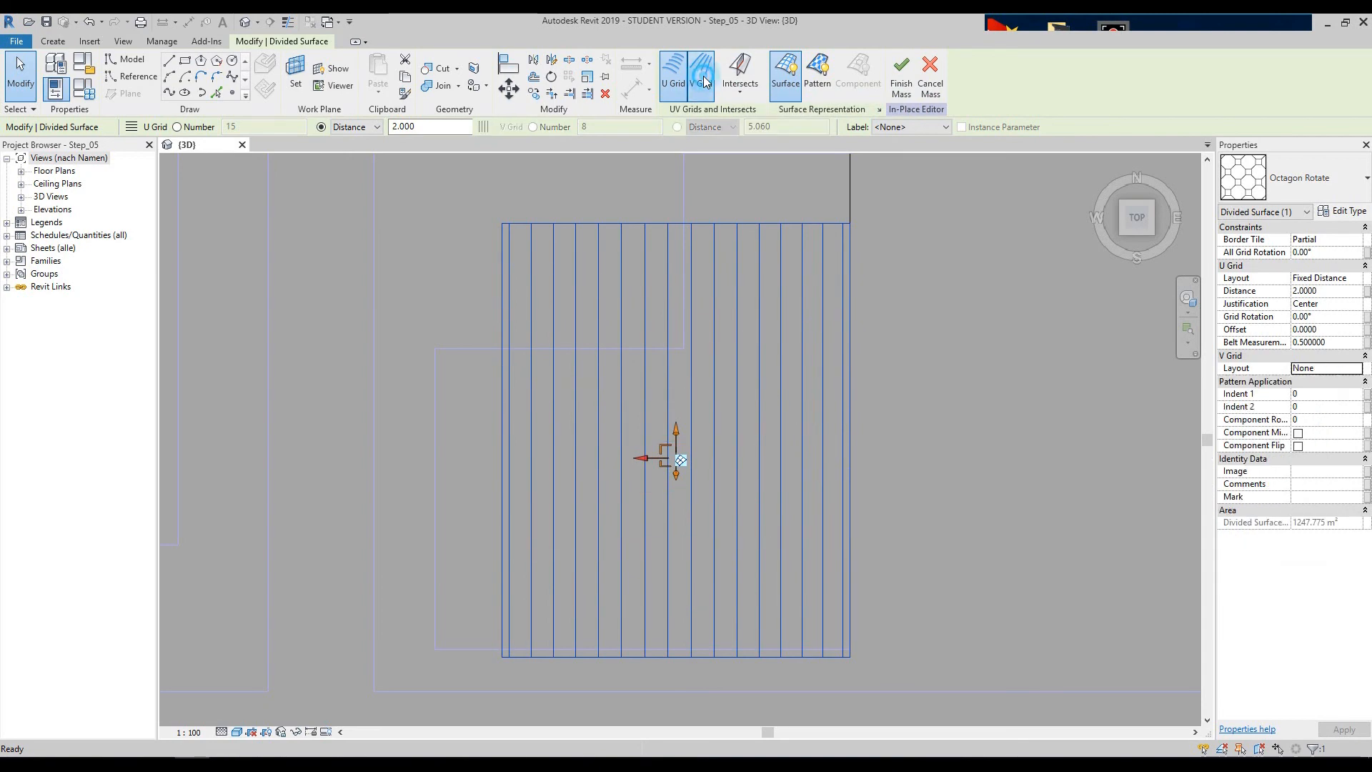
click(703, 80)
click(703, 80)
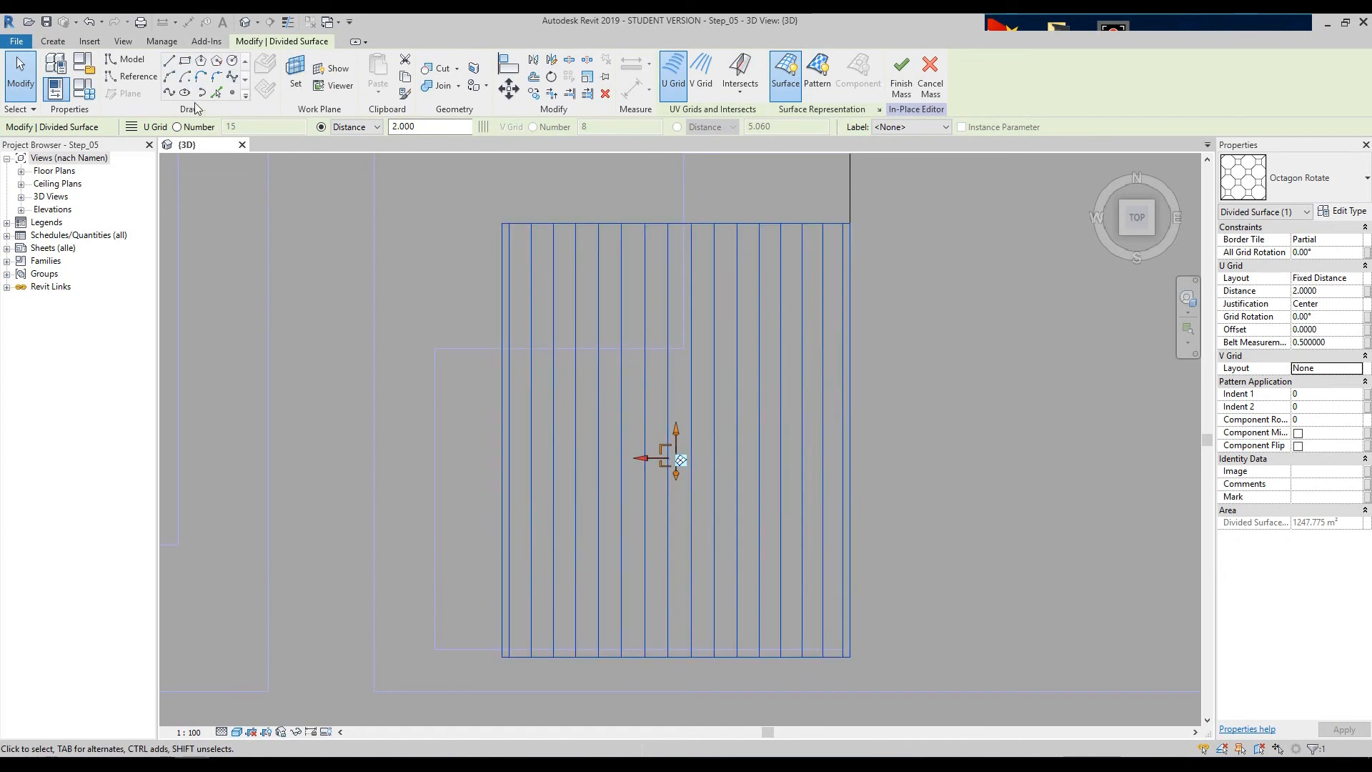
- Draw a zigzag chain of nine model lines on Level : Ebene 1 across the divided surface, its crossing segments about 39 m long
click(170, 61)
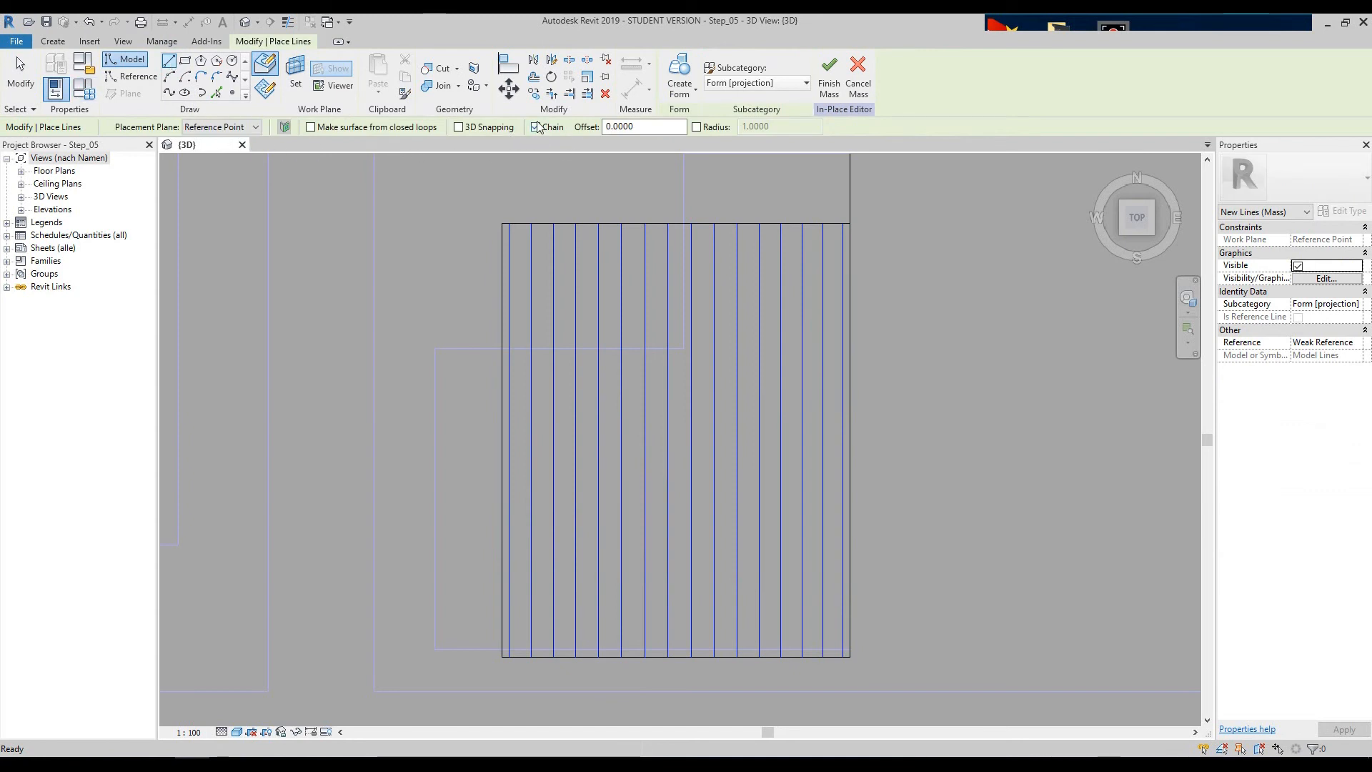
click(228, 127)
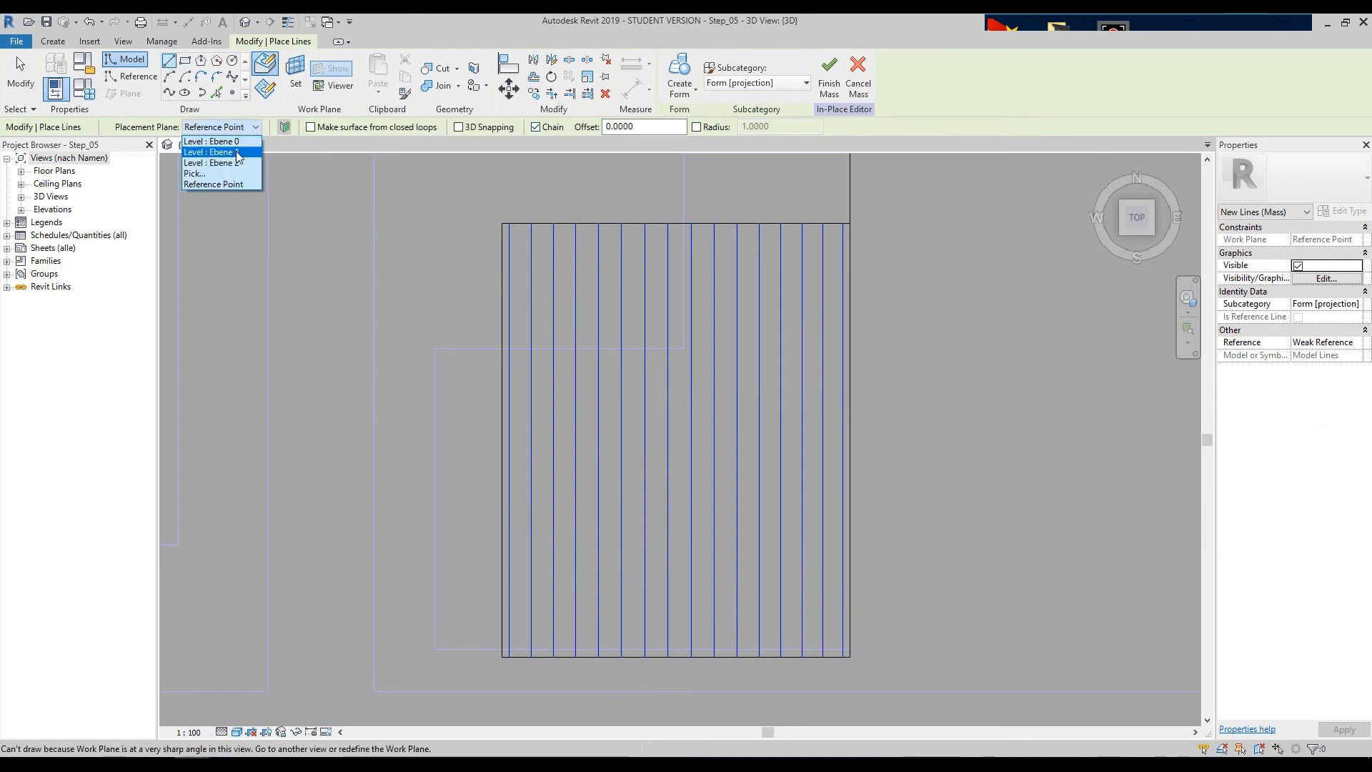
click(222, 152)
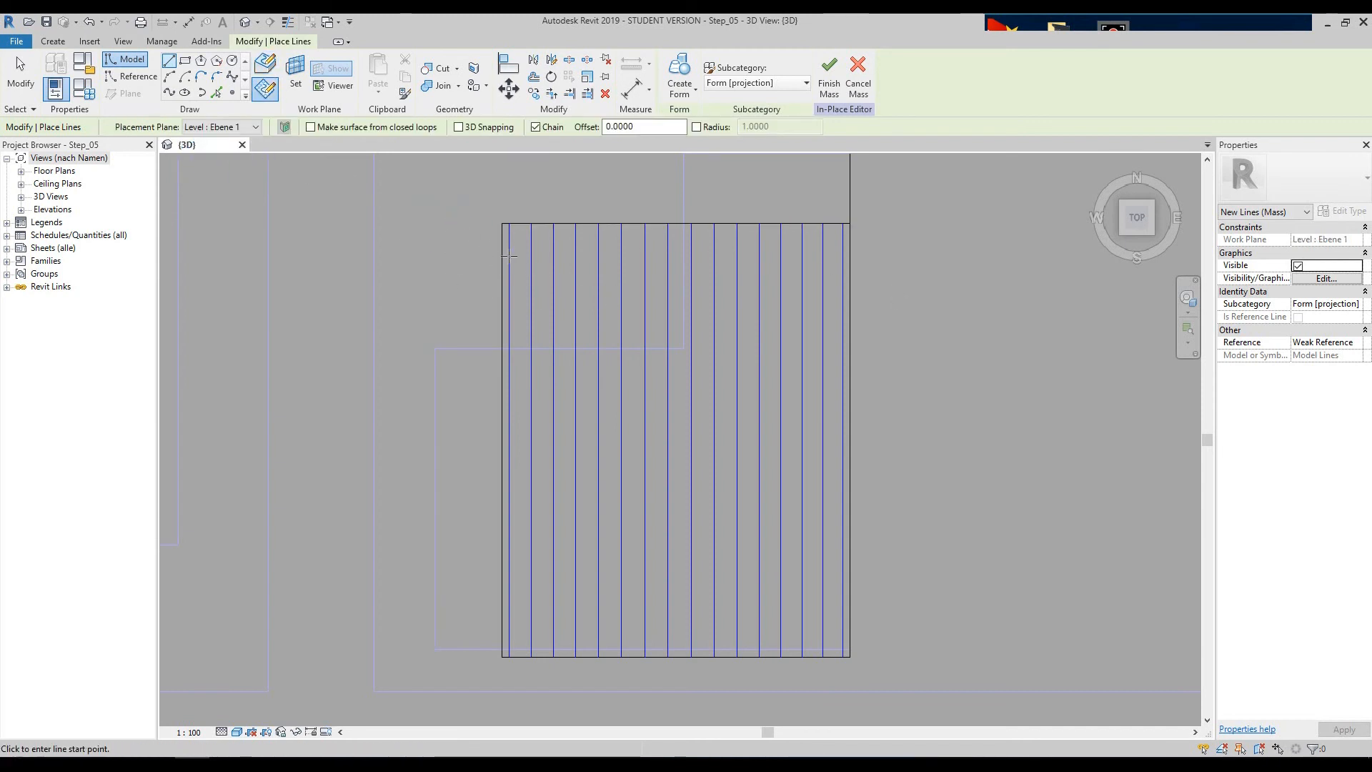
click(447, 247)
click(898, 271)
click(899, 329)
click(460, 374)
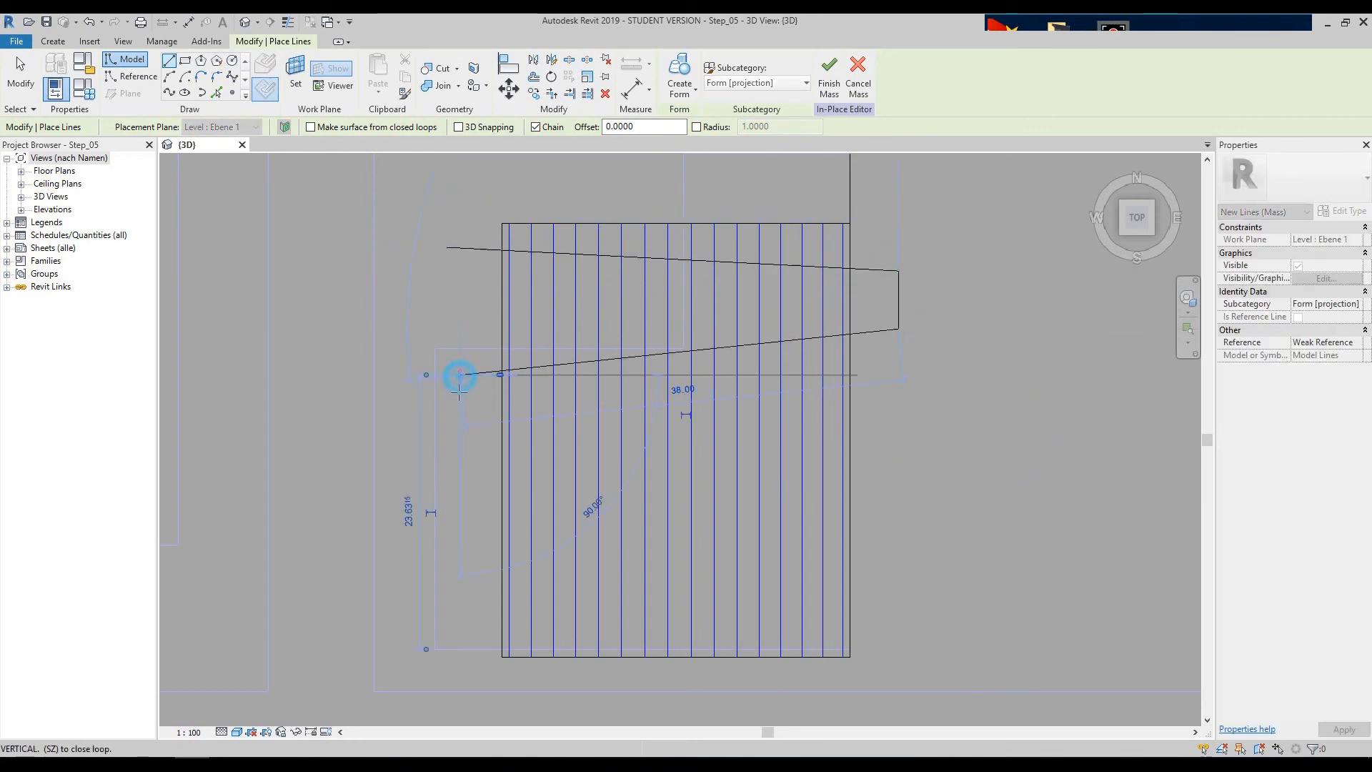
click(460, 421)
click(888, 458)
click(461, 503)
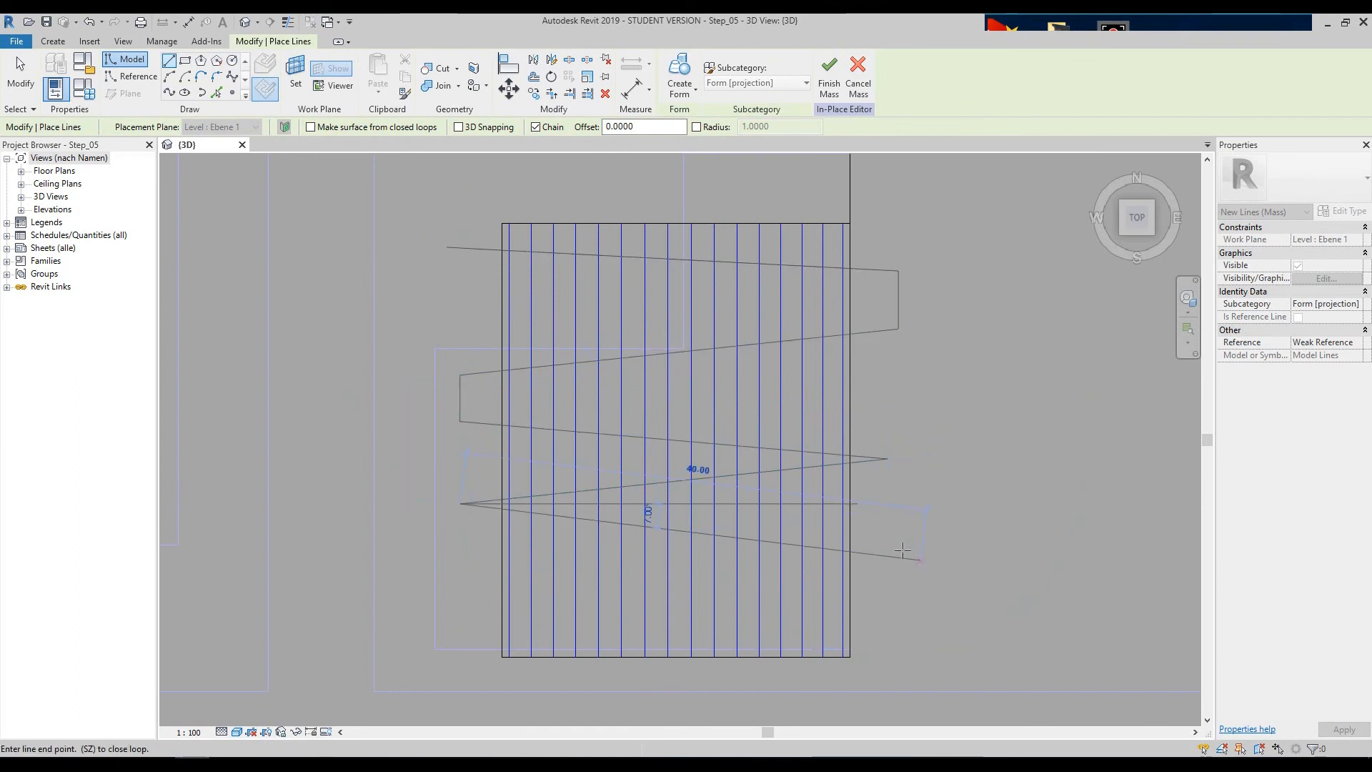
click(898, 543)
click(899, 588)
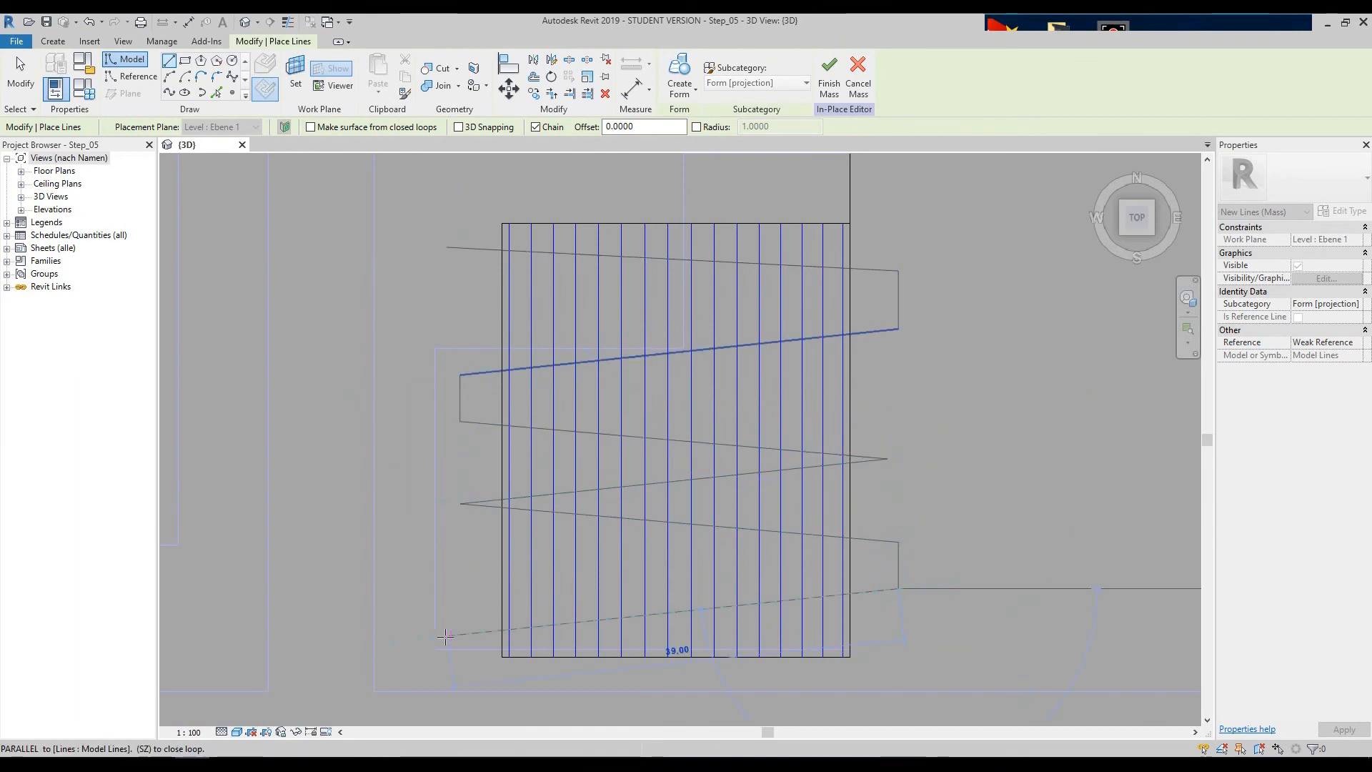
click(444, 635)
key(Escape)
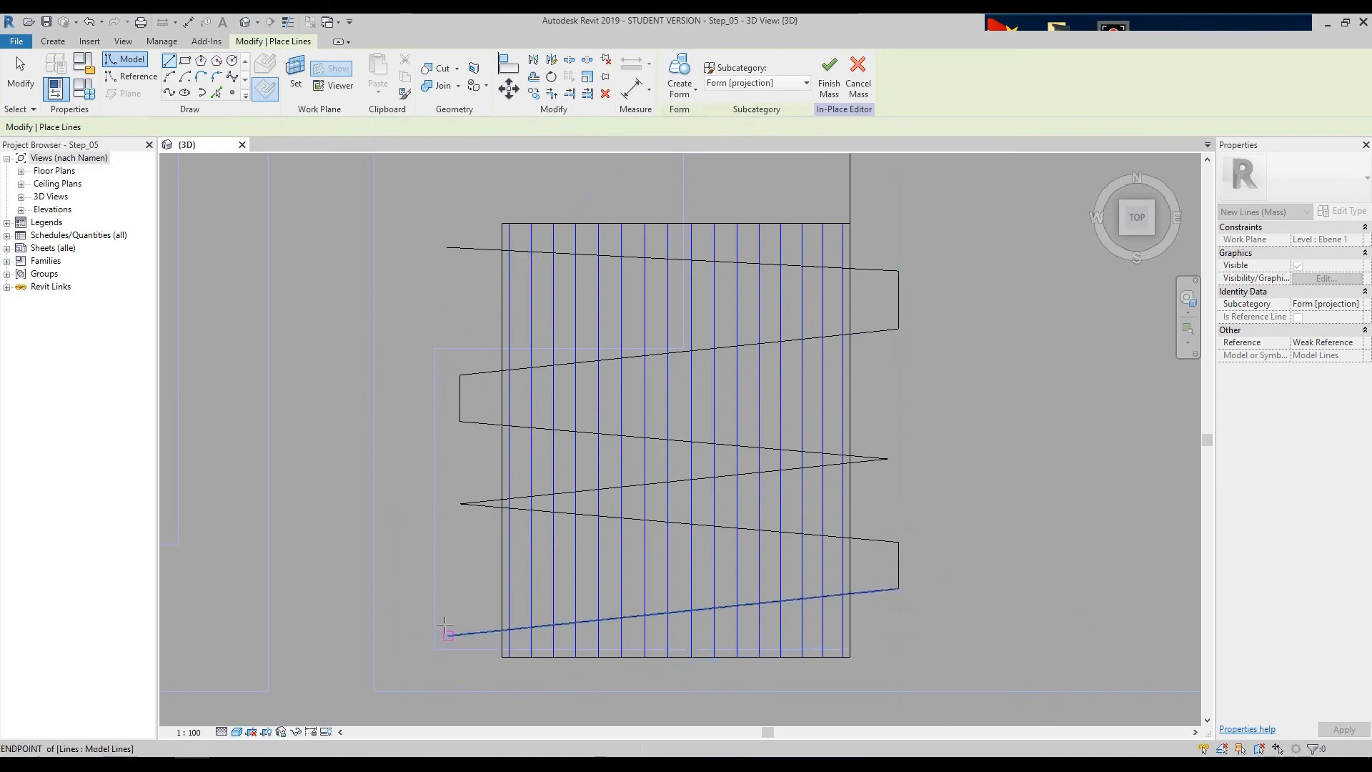
key(Escape)
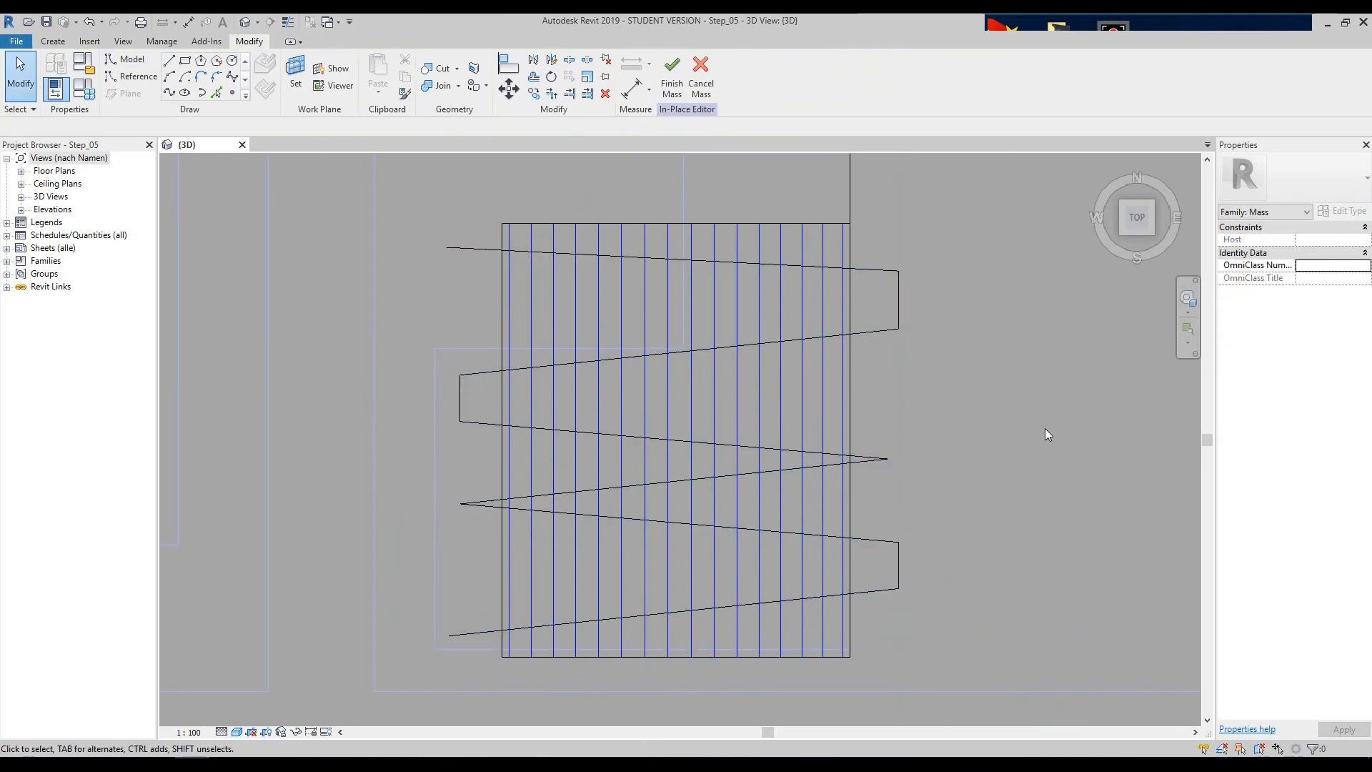
- Split the divided surface with Intersects, using the zigzag model lines as the splitting references
click(744, 251)
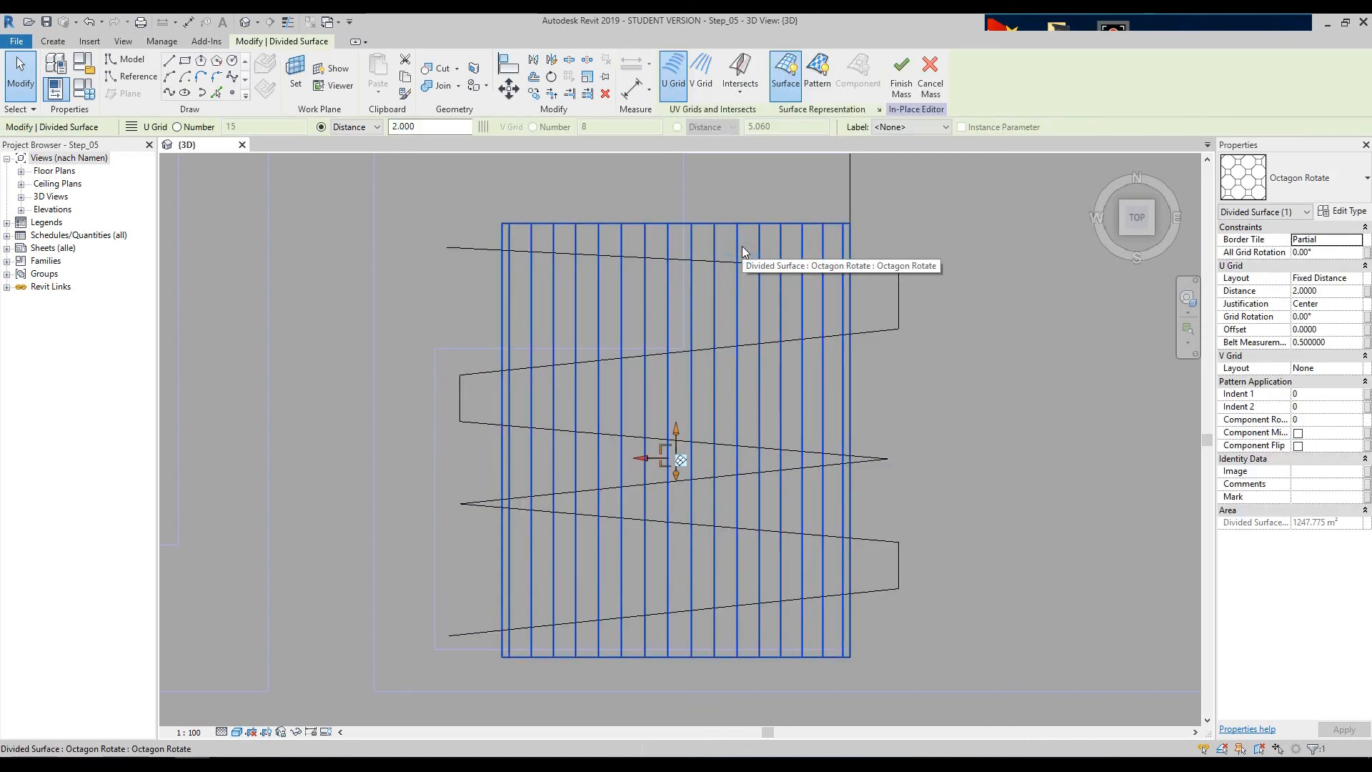
click(749, 91)
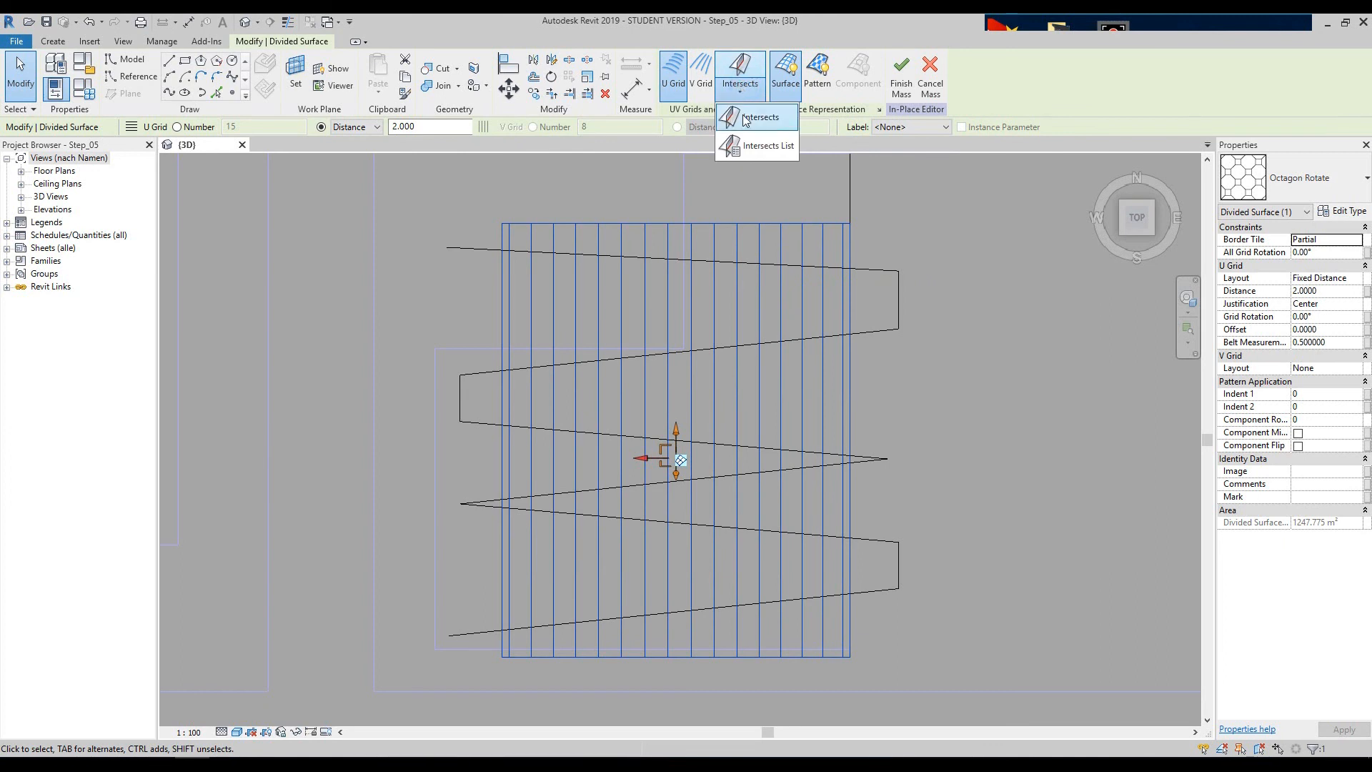
click(743, 88)
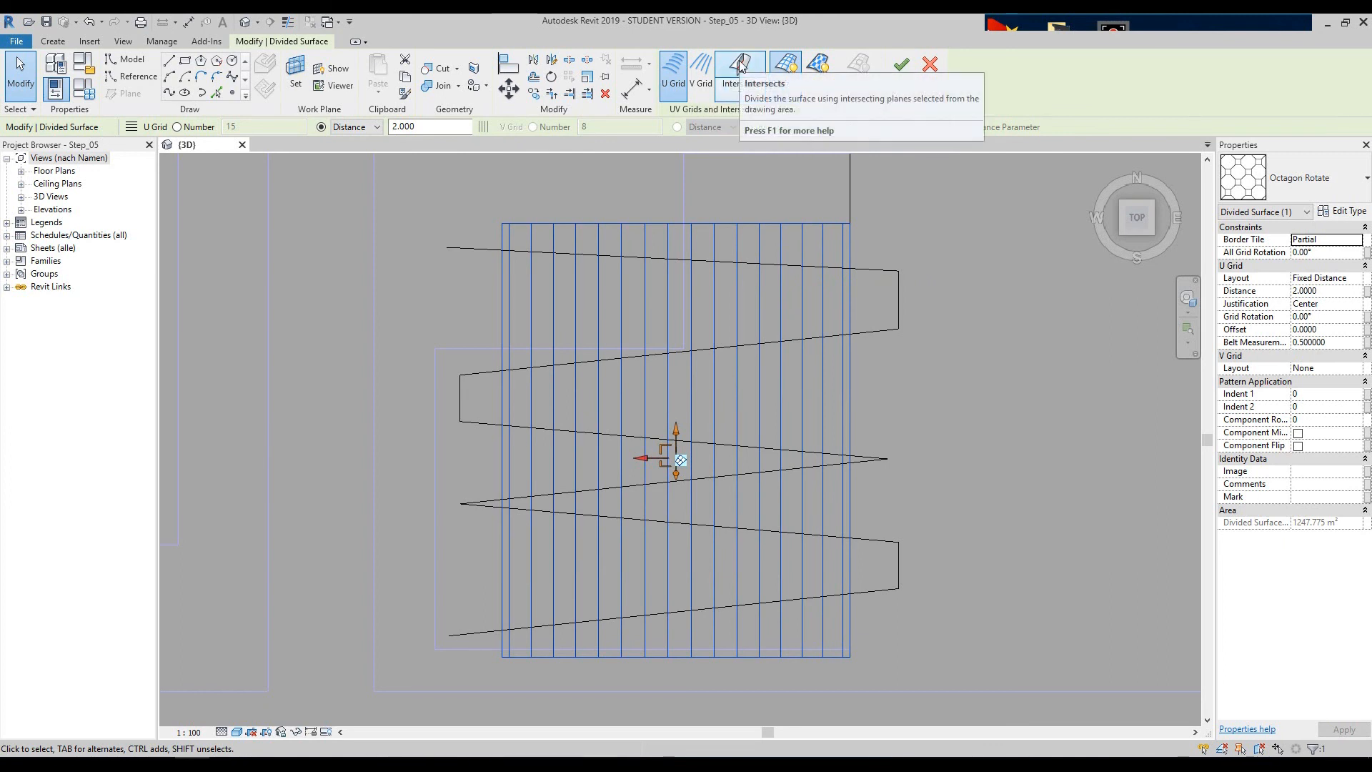
click(741, 67)
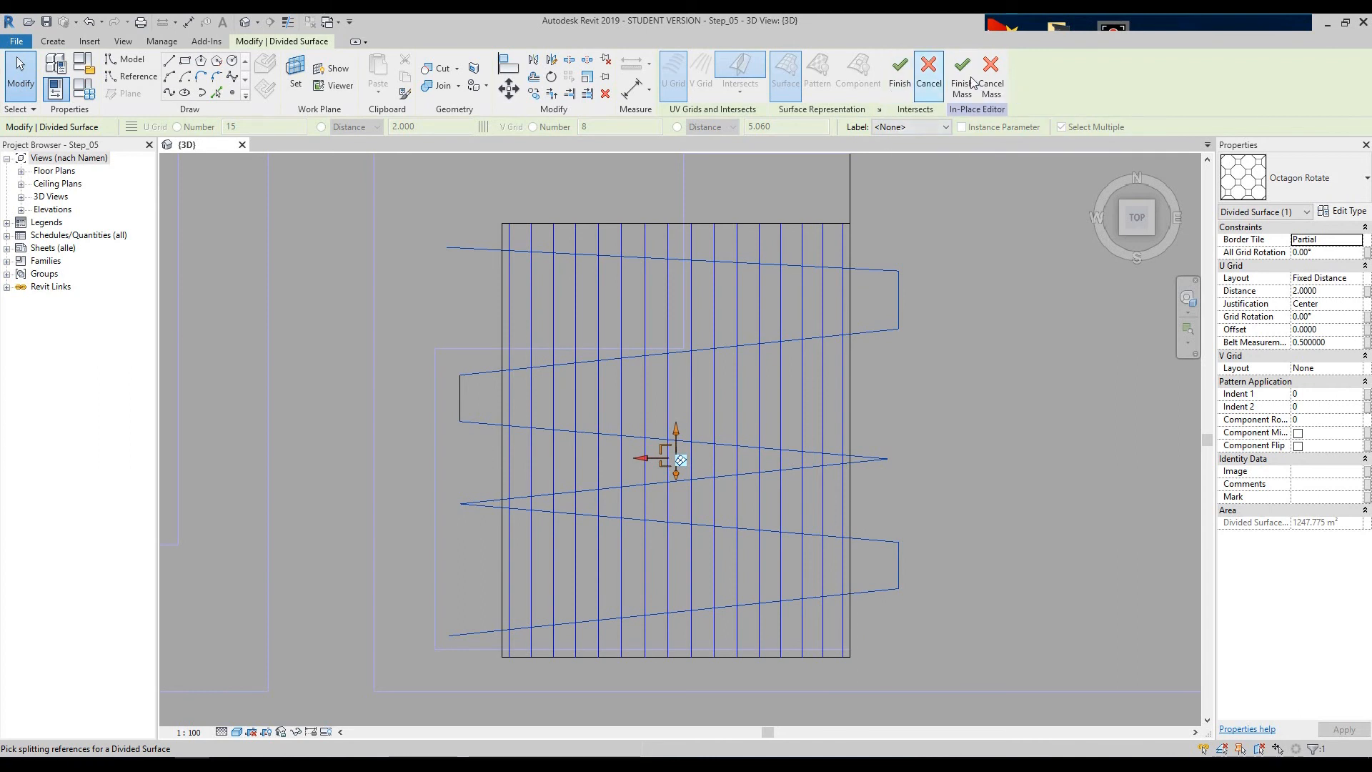
click(898, 75)
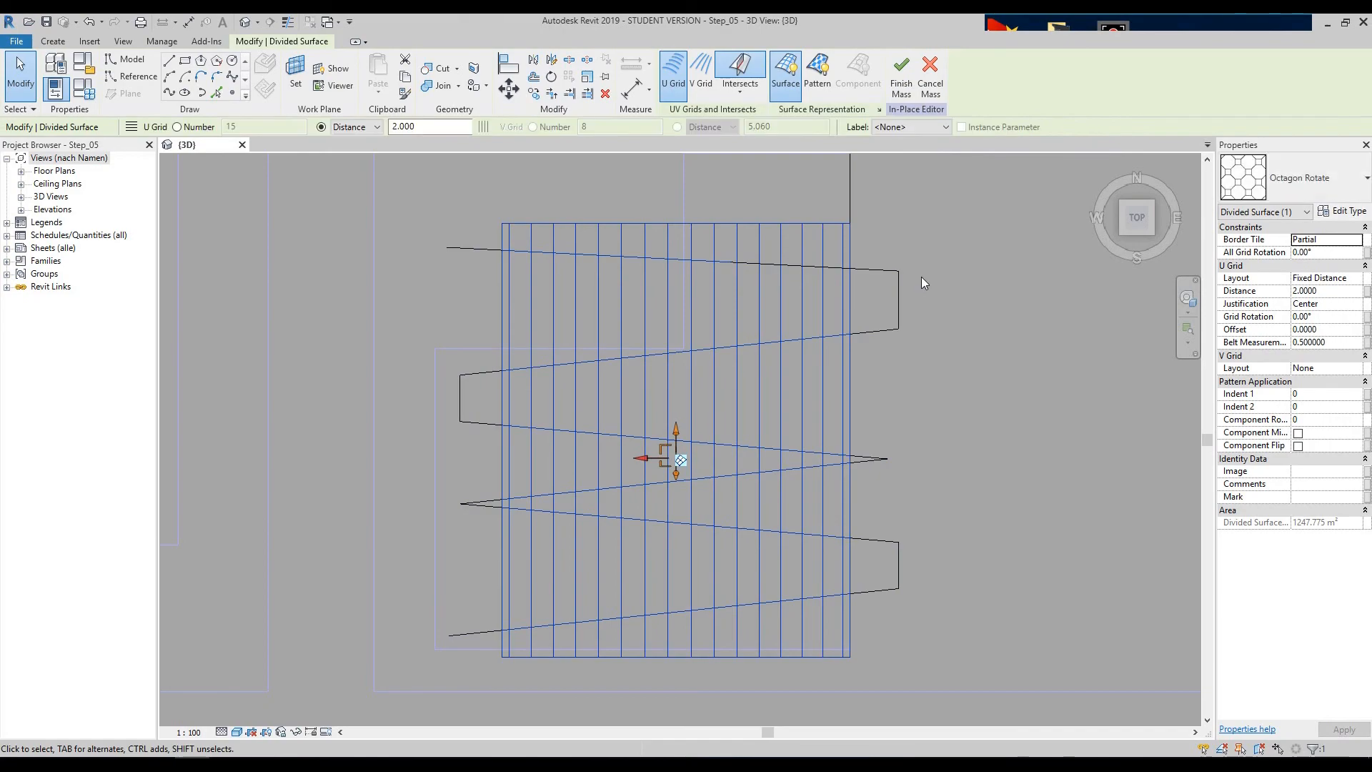
- Examine how the zigzag lines divide the curved surface from an angled view and return to the top view
drag(1171, 370, 1040, 367)
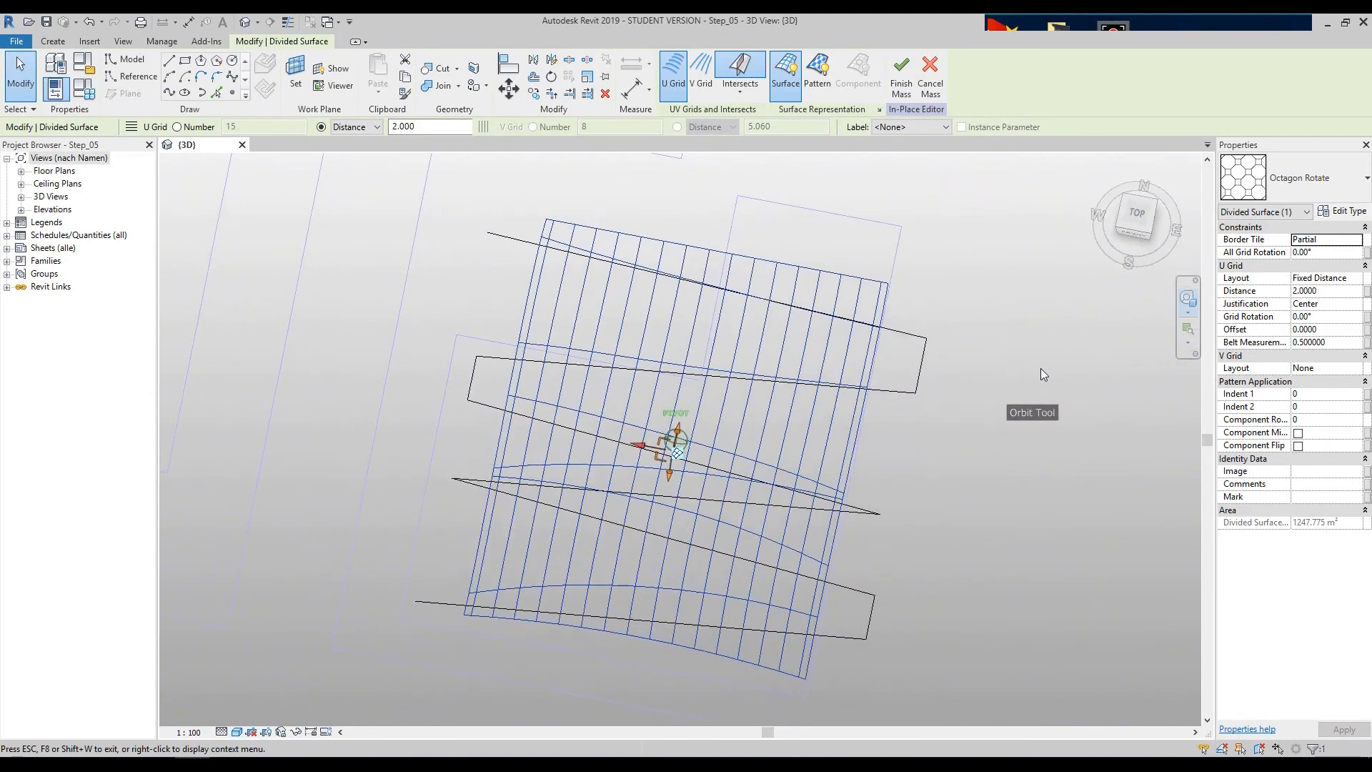
click(1136, 214)
key(Escape)
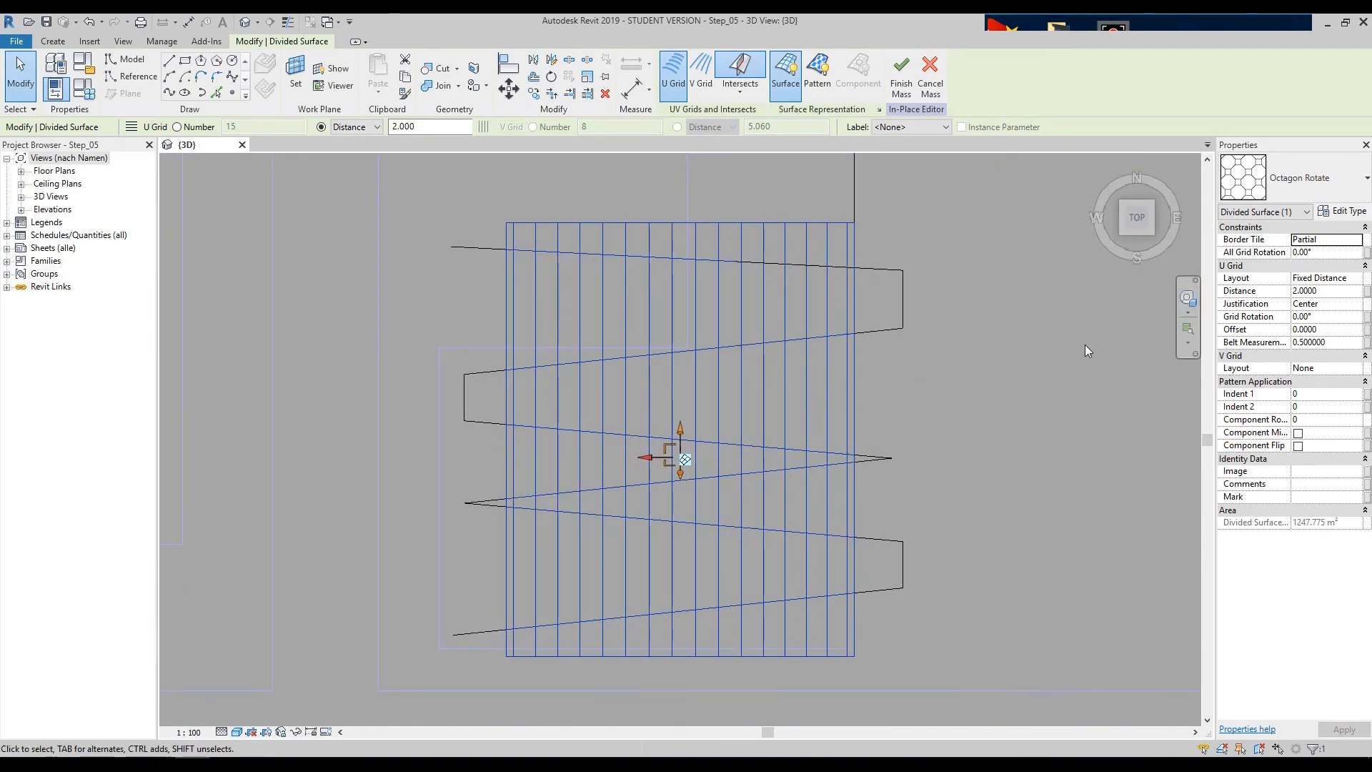
click(1180, 299)
drag(1057, 414, 1084, 322)
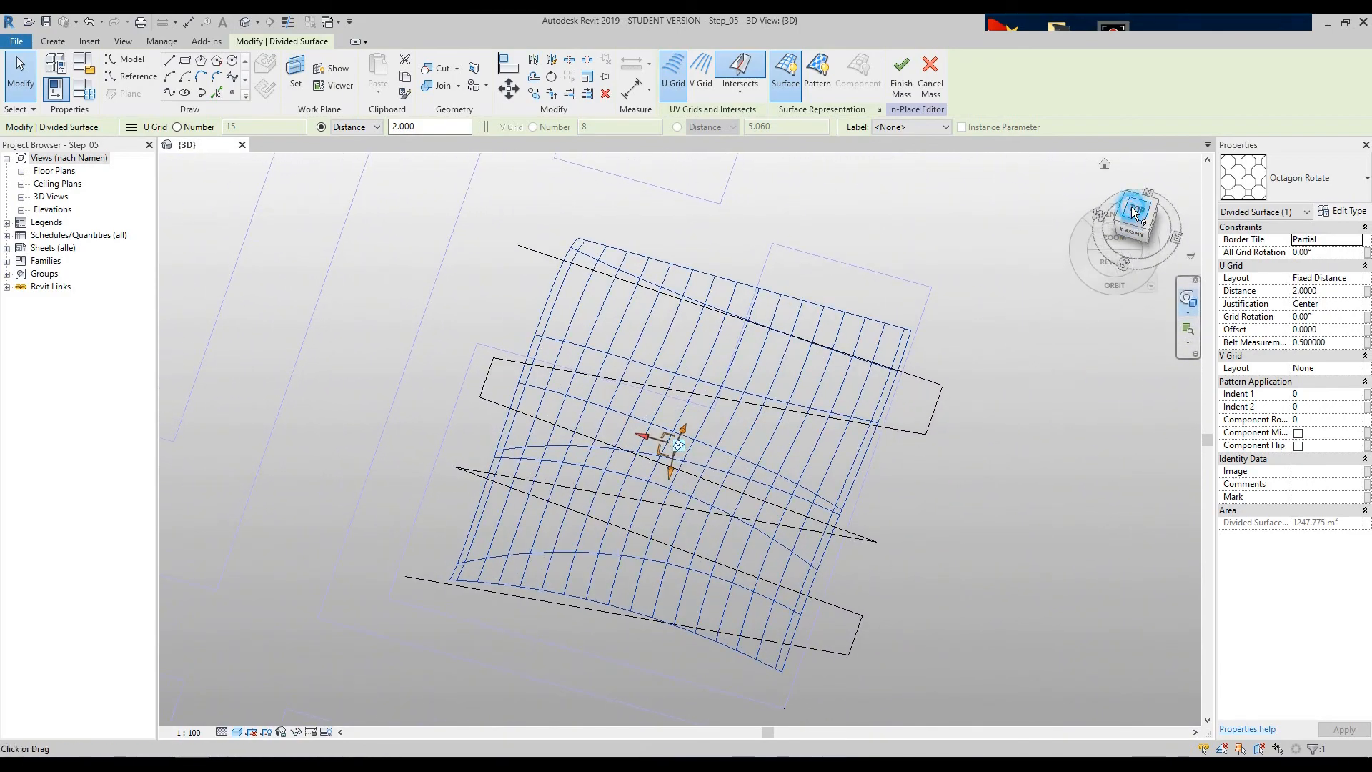
click(1132, 212)
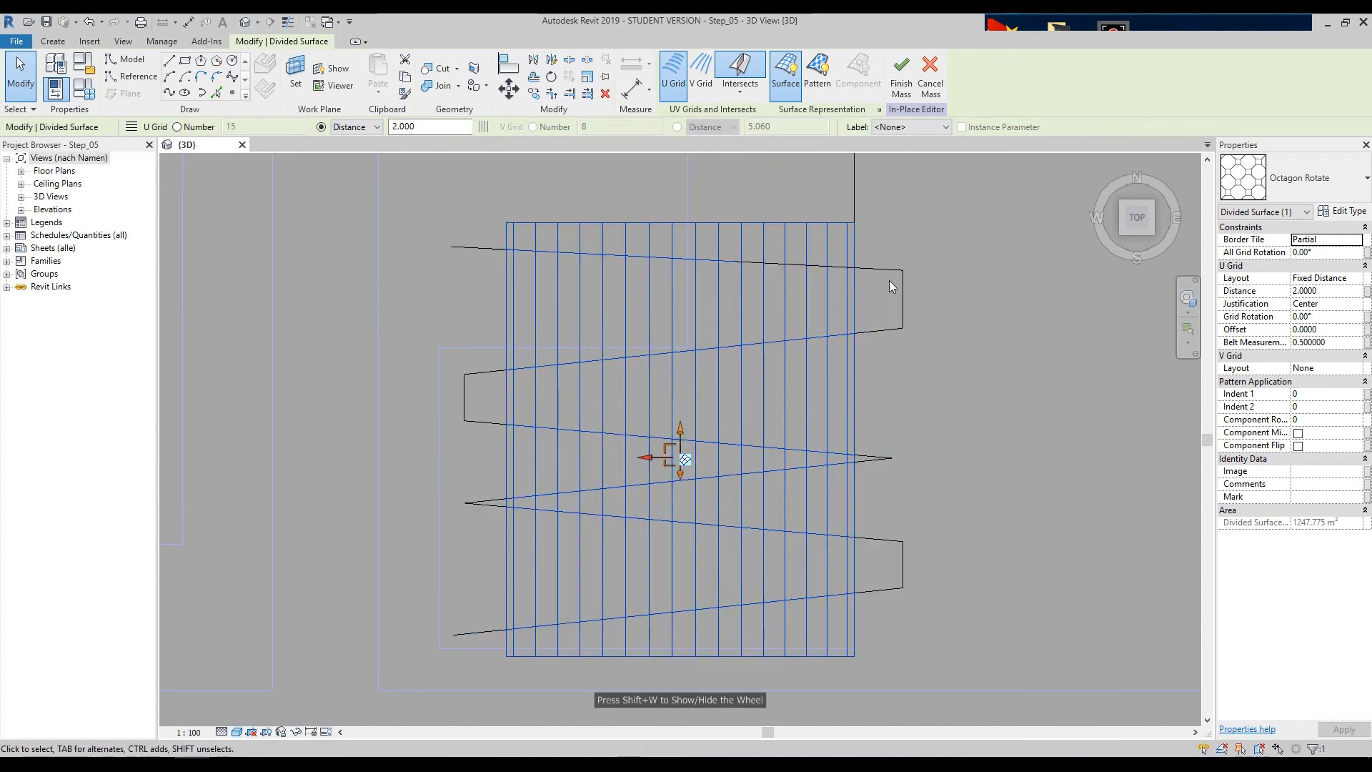
- Select the zigzag chain and move the right-hand end of its first line inward and down to reshape the surface division
click(891, 272)
scroll(894, 286, up, 5)
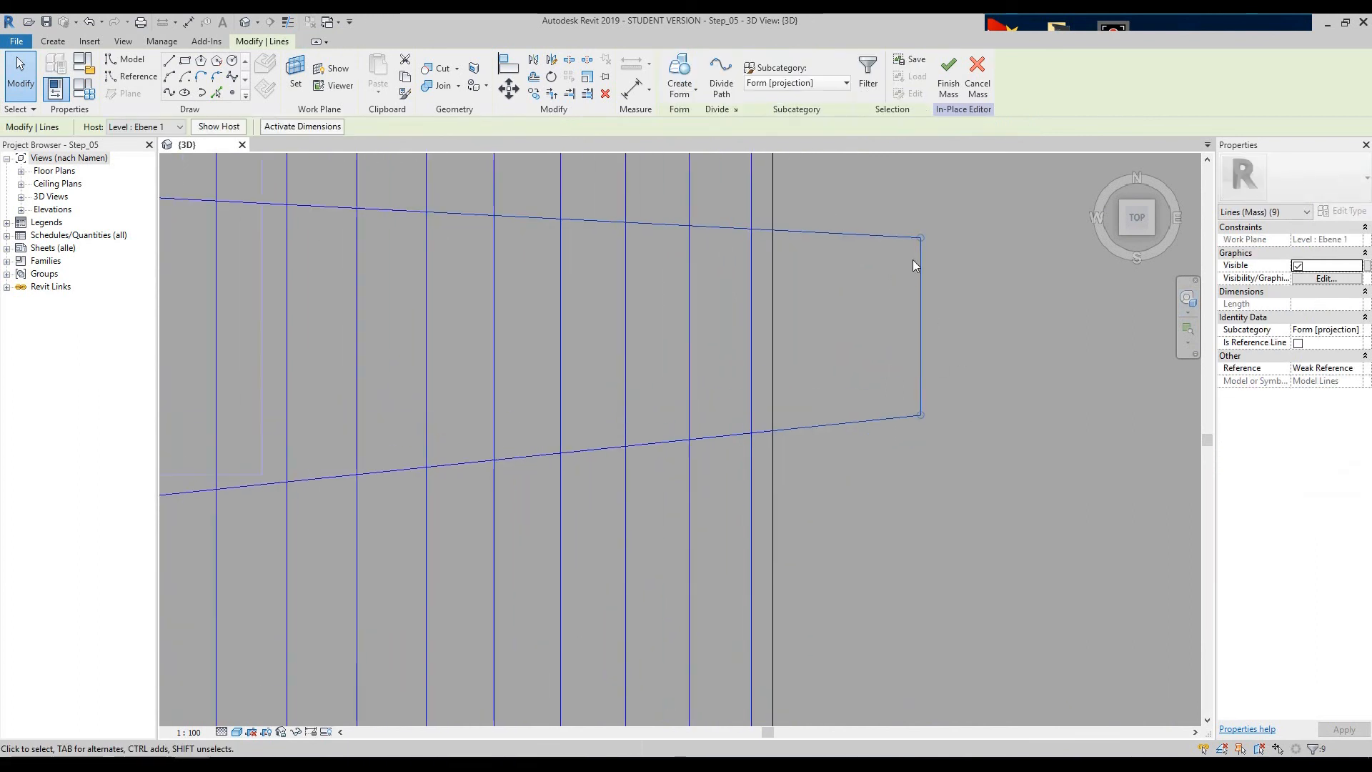
drag(920, 237, 894, 289)
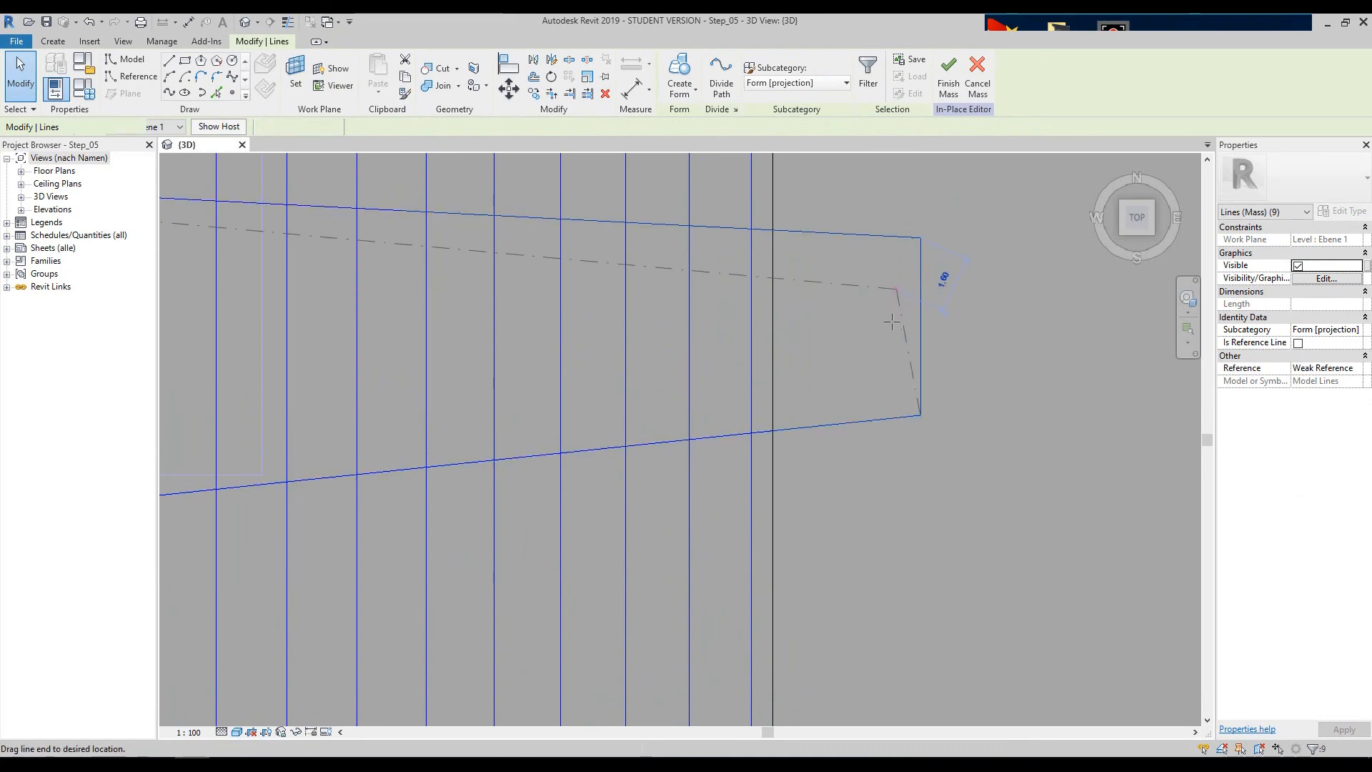
drag(963, 501, 907, 481)
scroll(771, 401, down, 5)
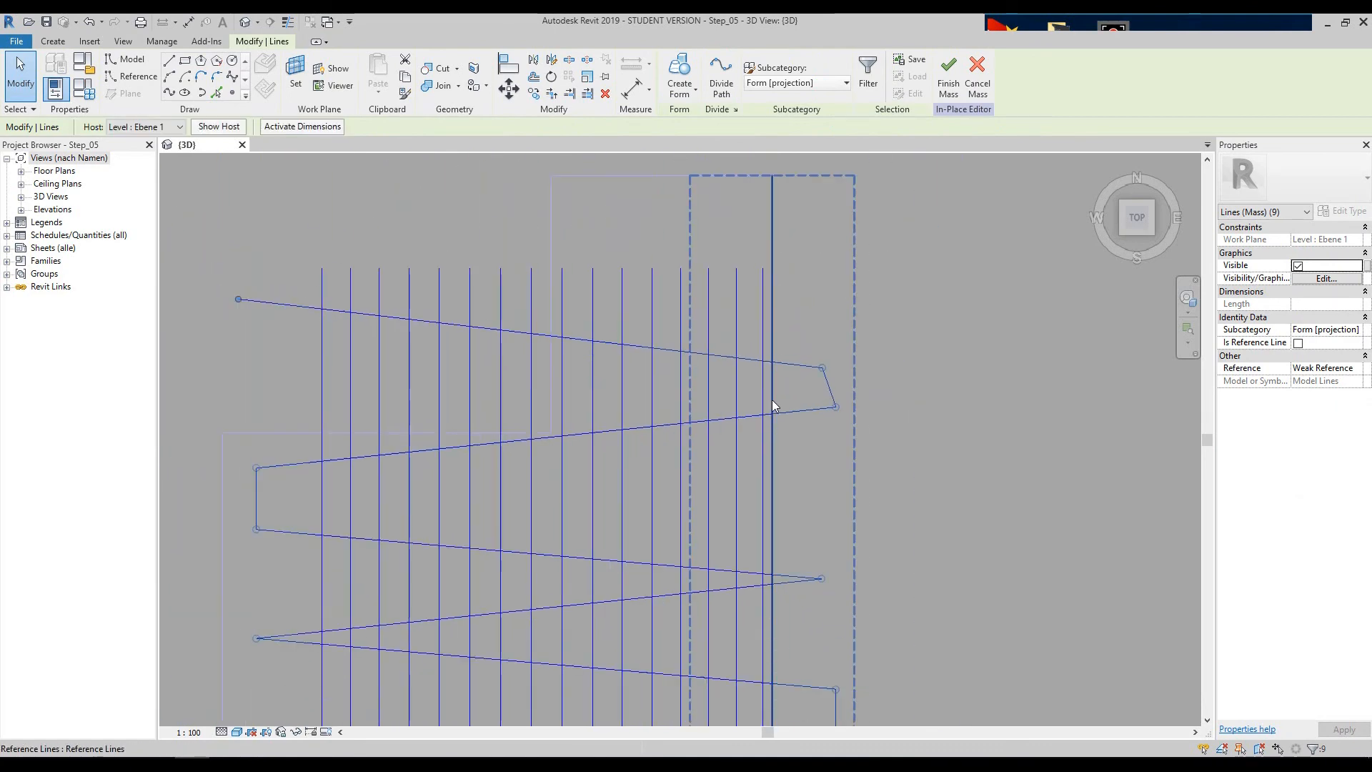
- Move the right-hand end of the last zigzag line closer to its neighbouring corner and inspect the updated surface division
click(1191, 301)
drag(1029, 368, 950, 313)
scroll(779, 545, up, 5)
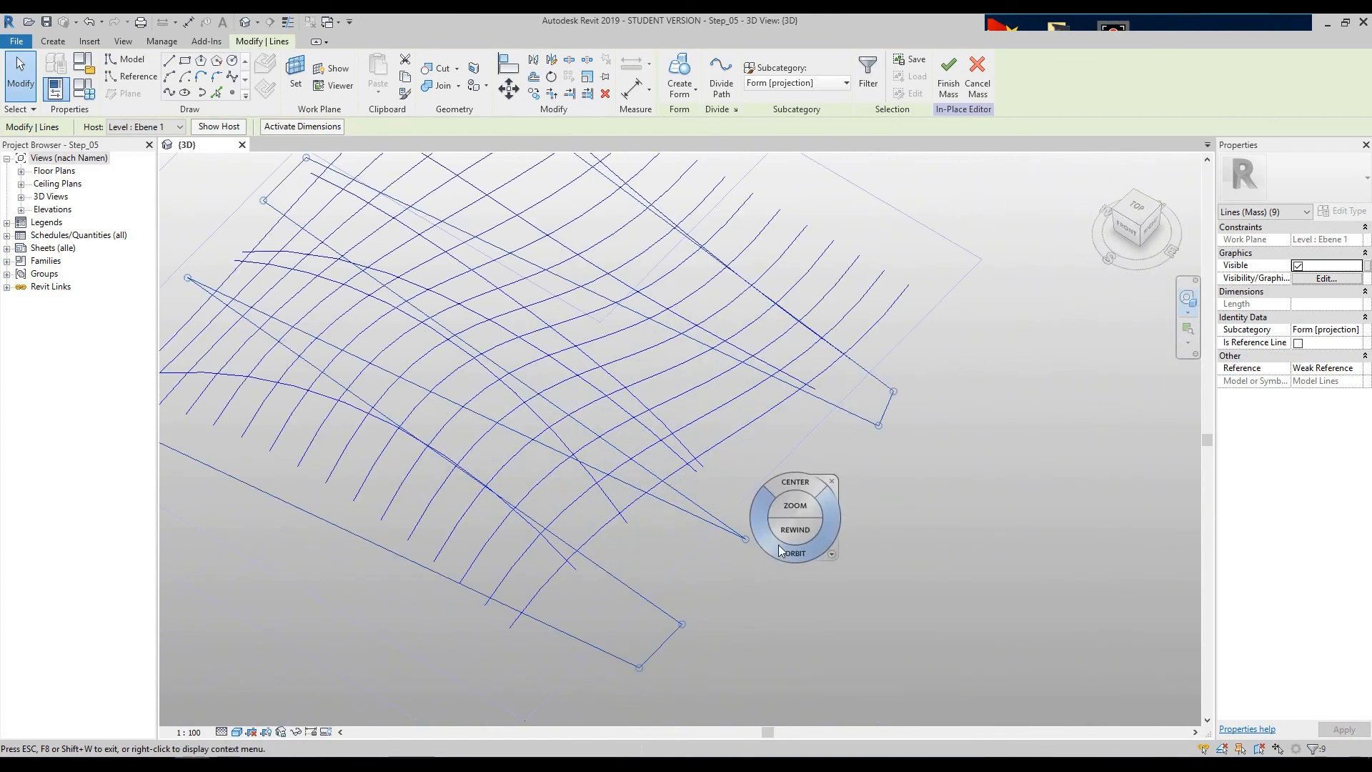
click(829, 481)
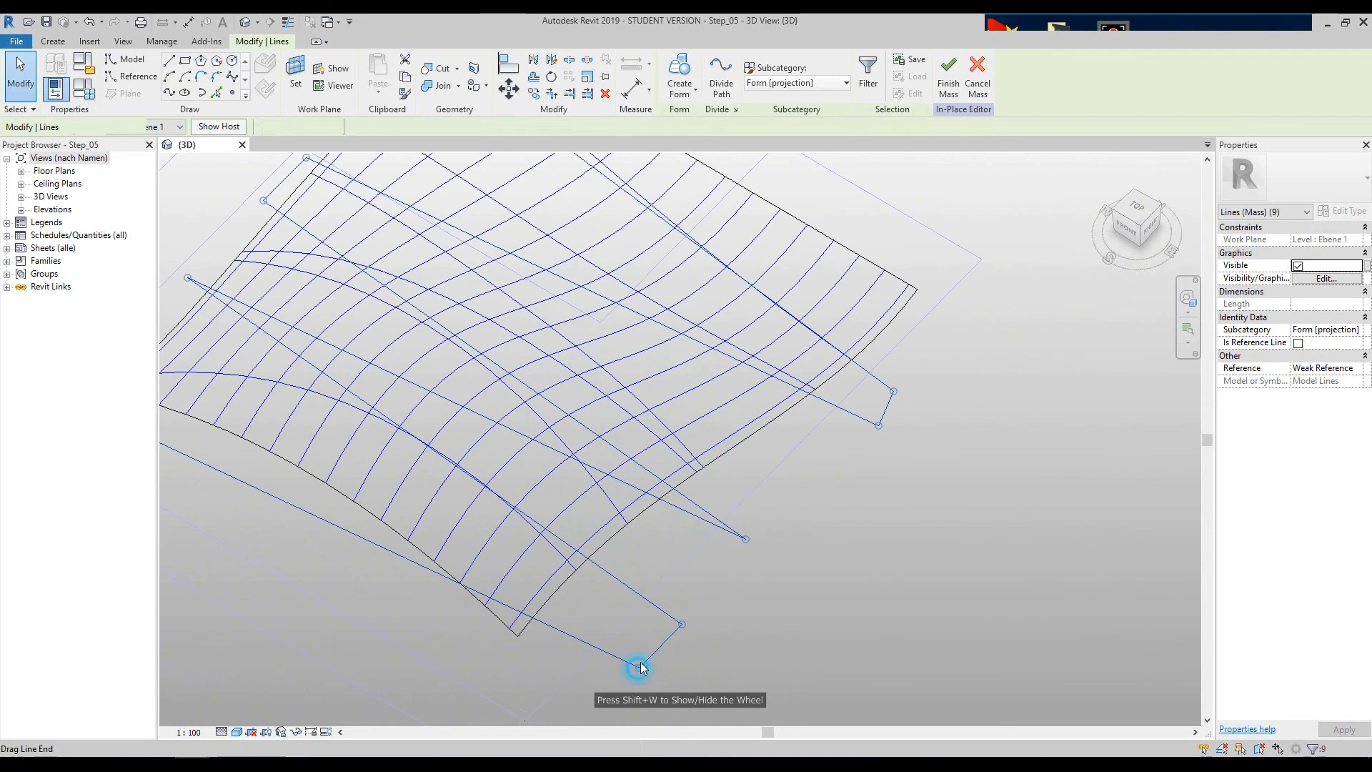
drag(639, 668, 648, 623)
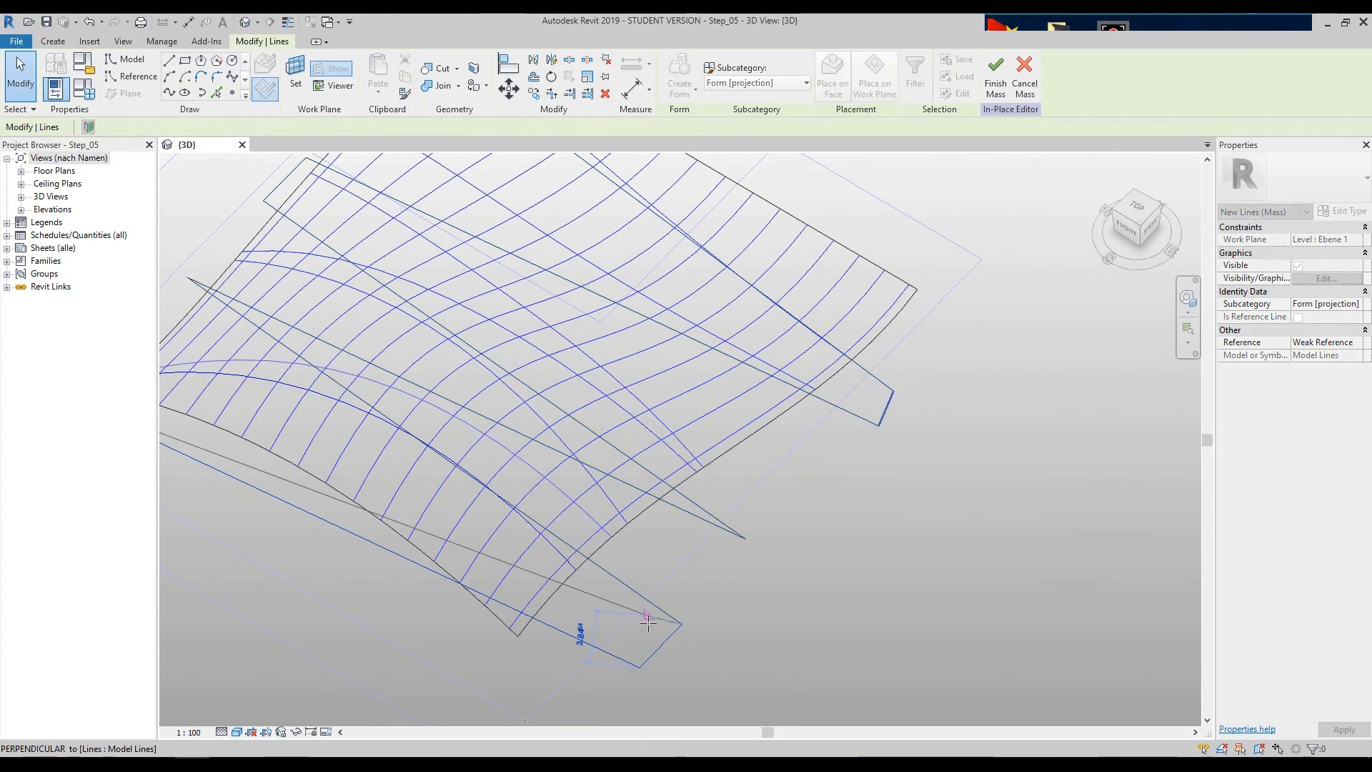
drag(899, 650, 899, 649)
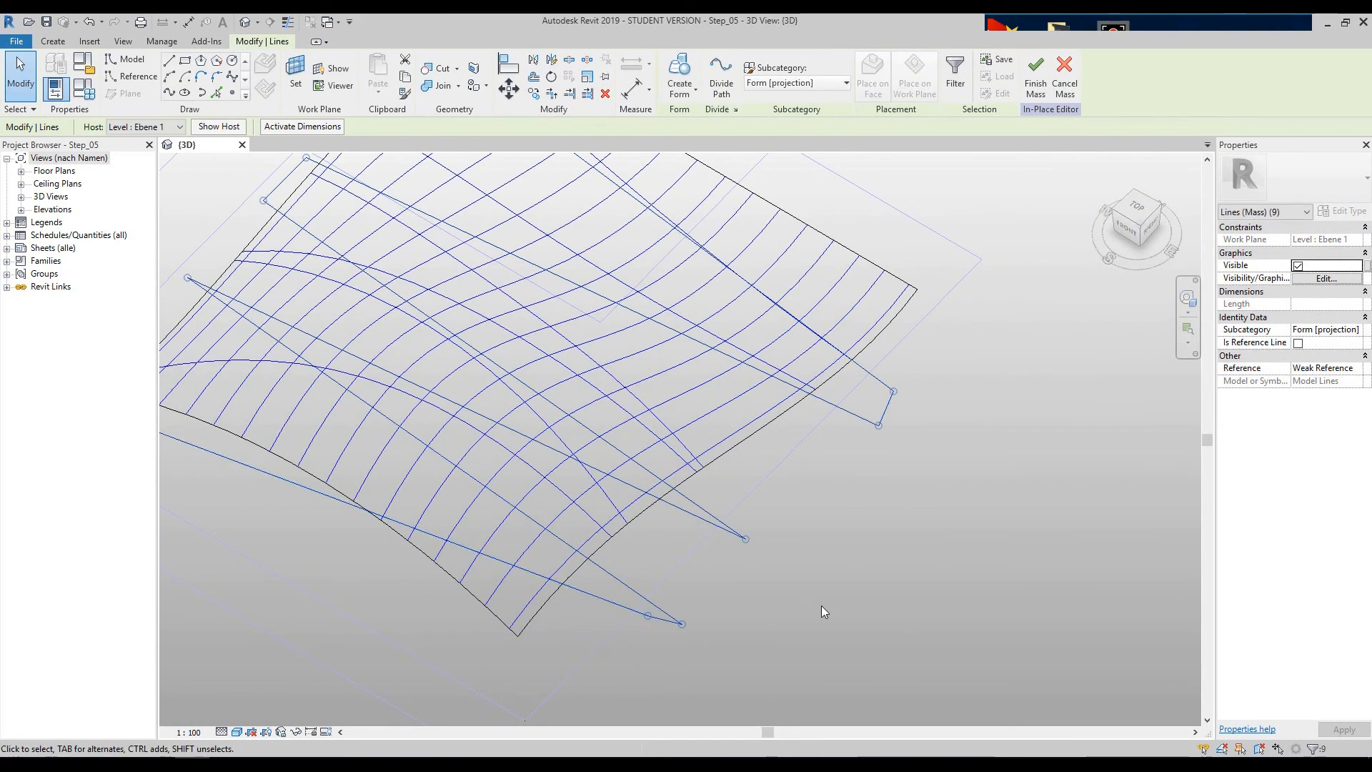
scroll(821, 606, down, 3)
click(1188, 299)
drag(1022, 397, 1068, 404)
click(1104, 368)
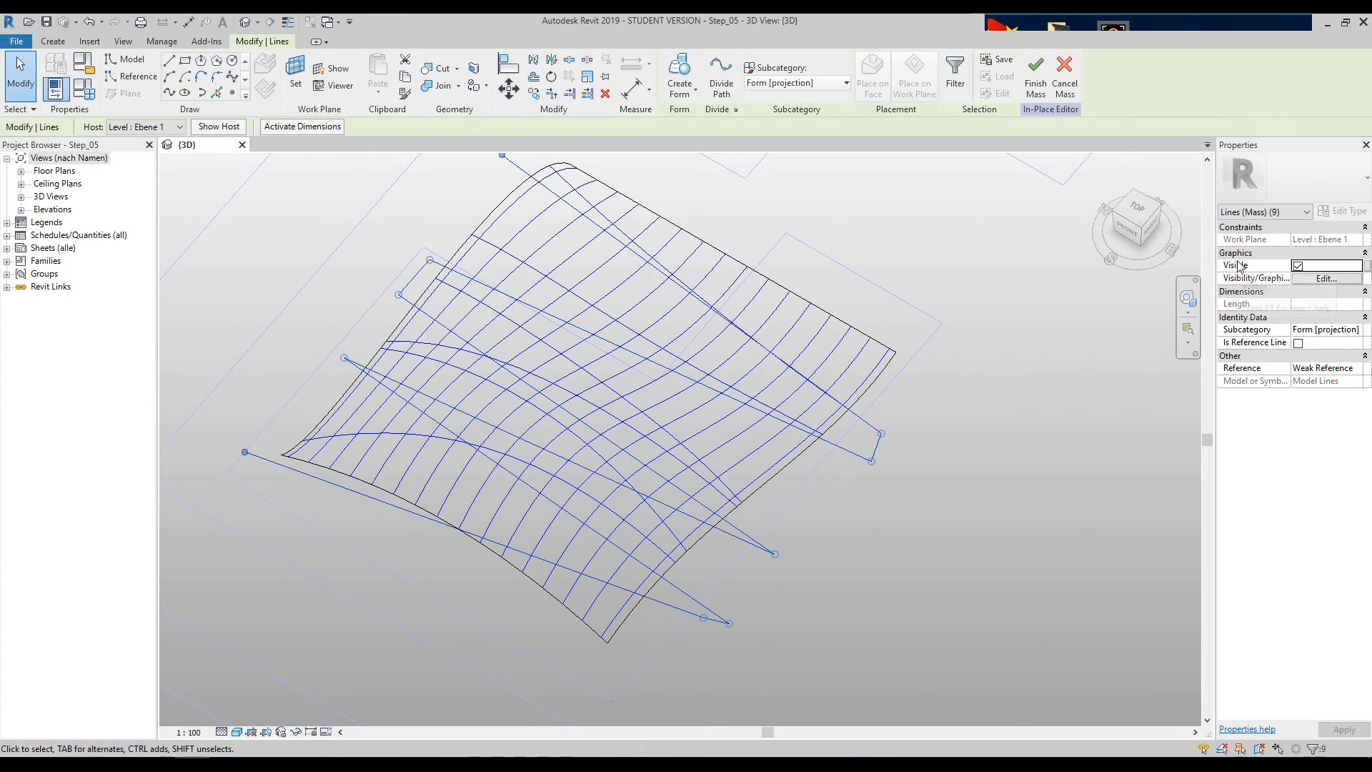
- Turn off visibility for the selected zigzag model lines, deselect them and inspect the divided surface
click(1298, 266)
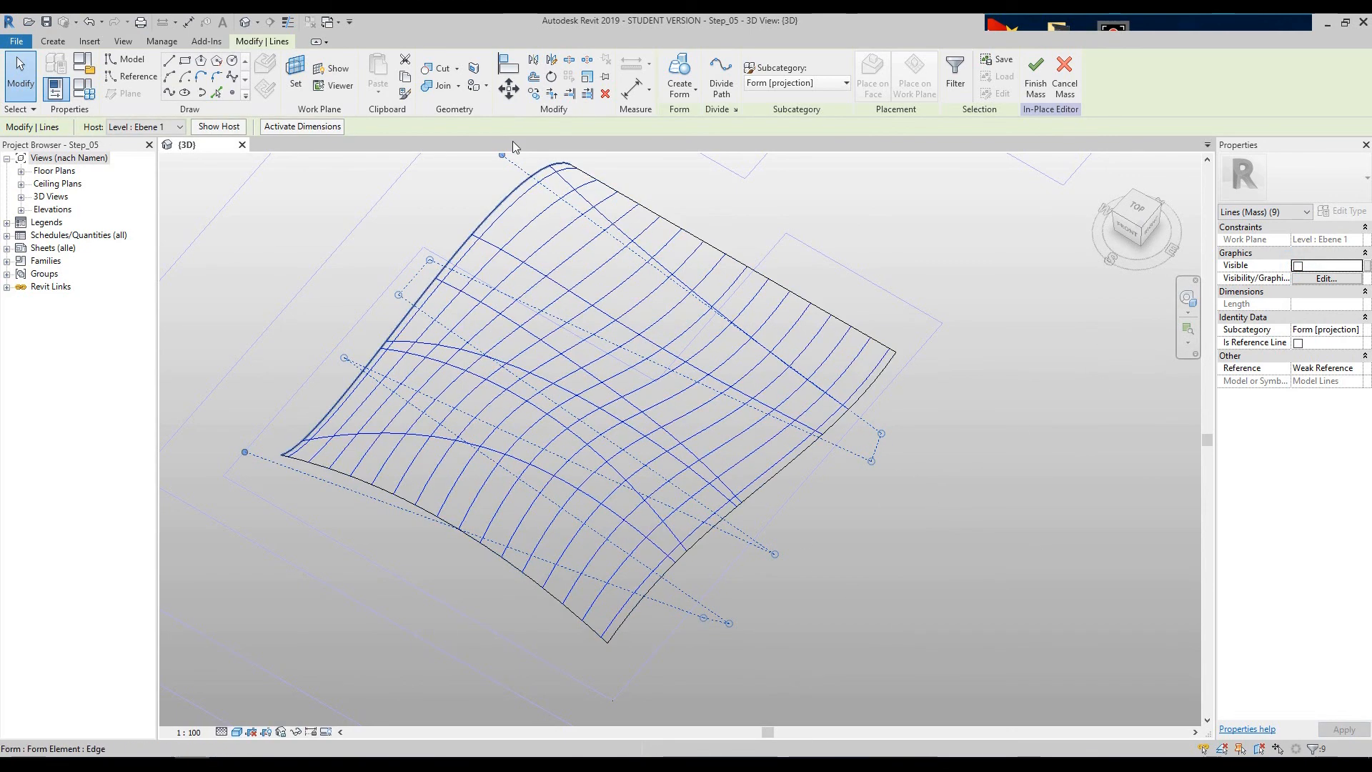
click(938, 489)
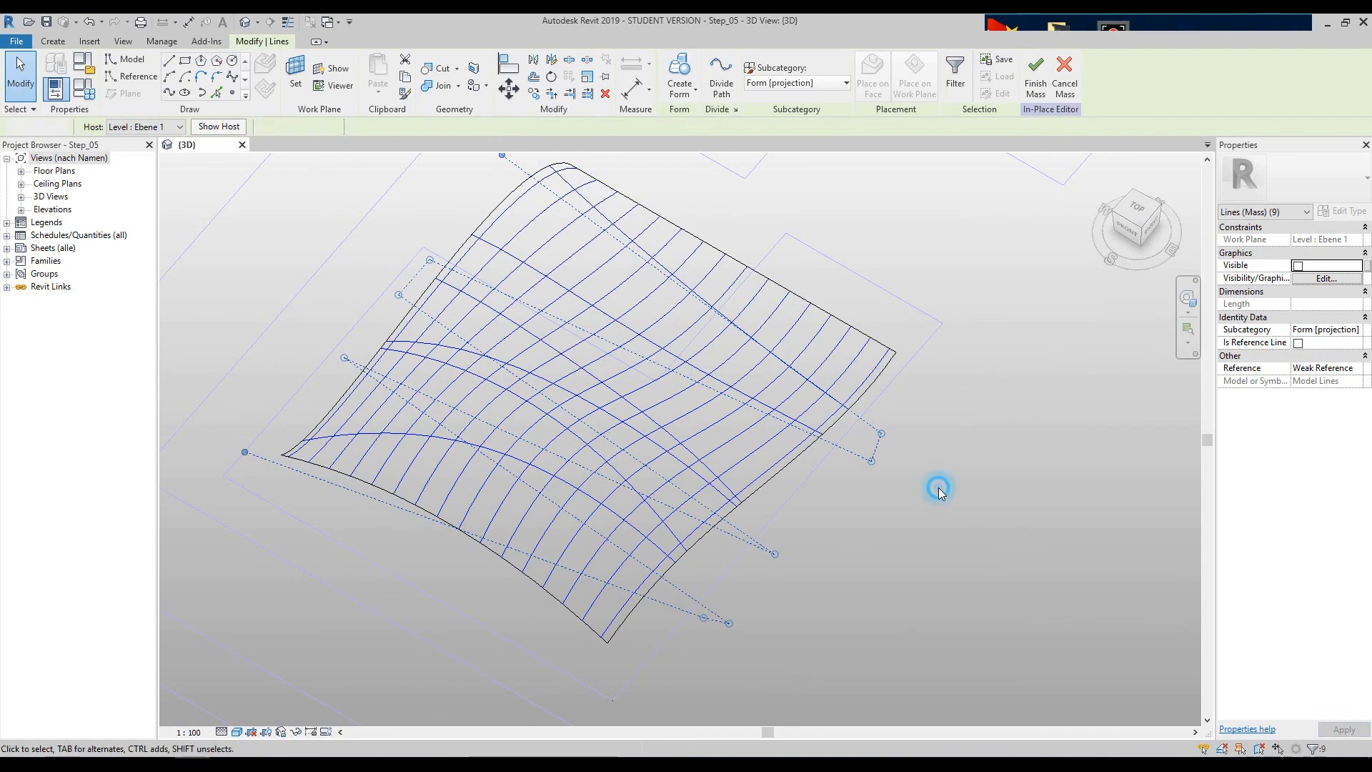
click(1189, 296)
drag(827, 585, 874, 555)
click(1184, 306)
mouse_move(963, 385)
mouse_down()
mouse_move(981, 333)
mouse_move(969, 367)
mouse_up()
scroll(645, 344, up, 1)
middle_drag(645, 345, 717, 407)
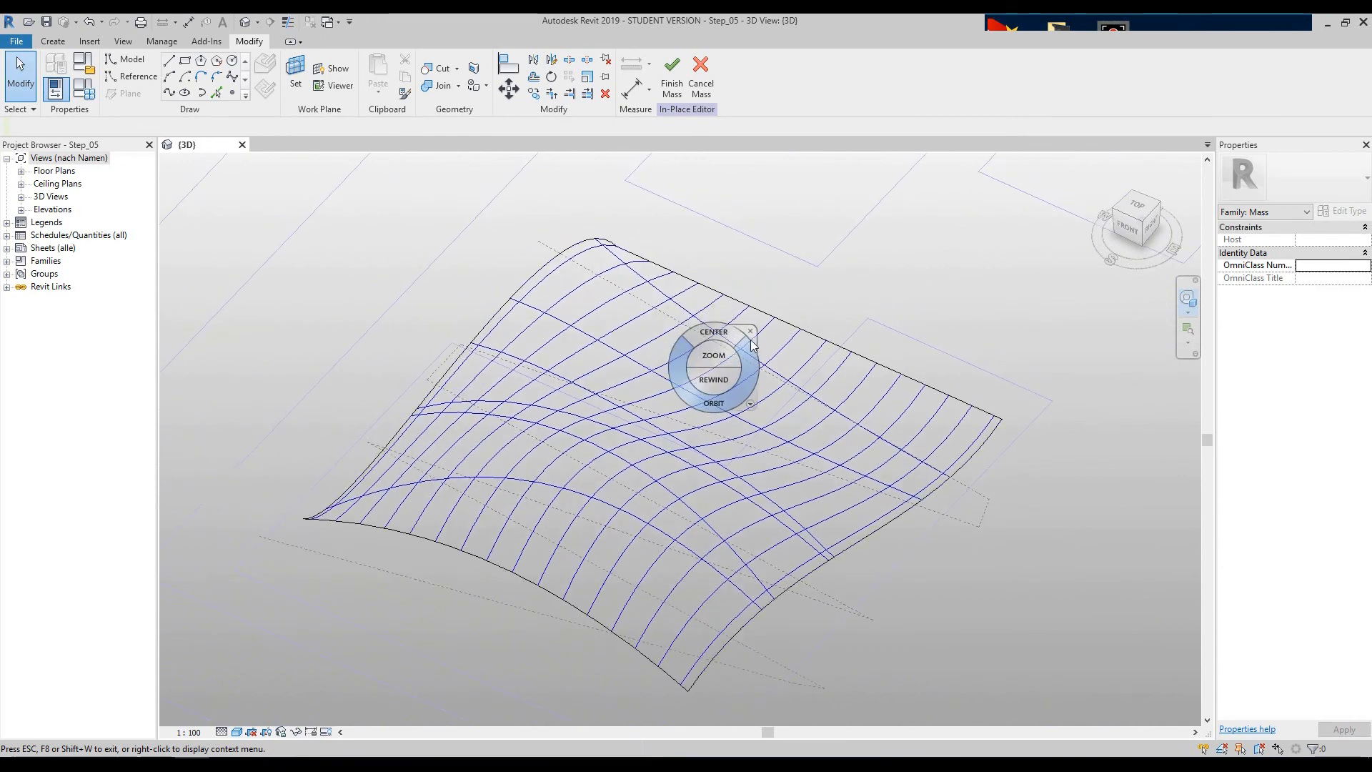
click(748, 333)
middle_drag(1077, 513, 1074, 500)
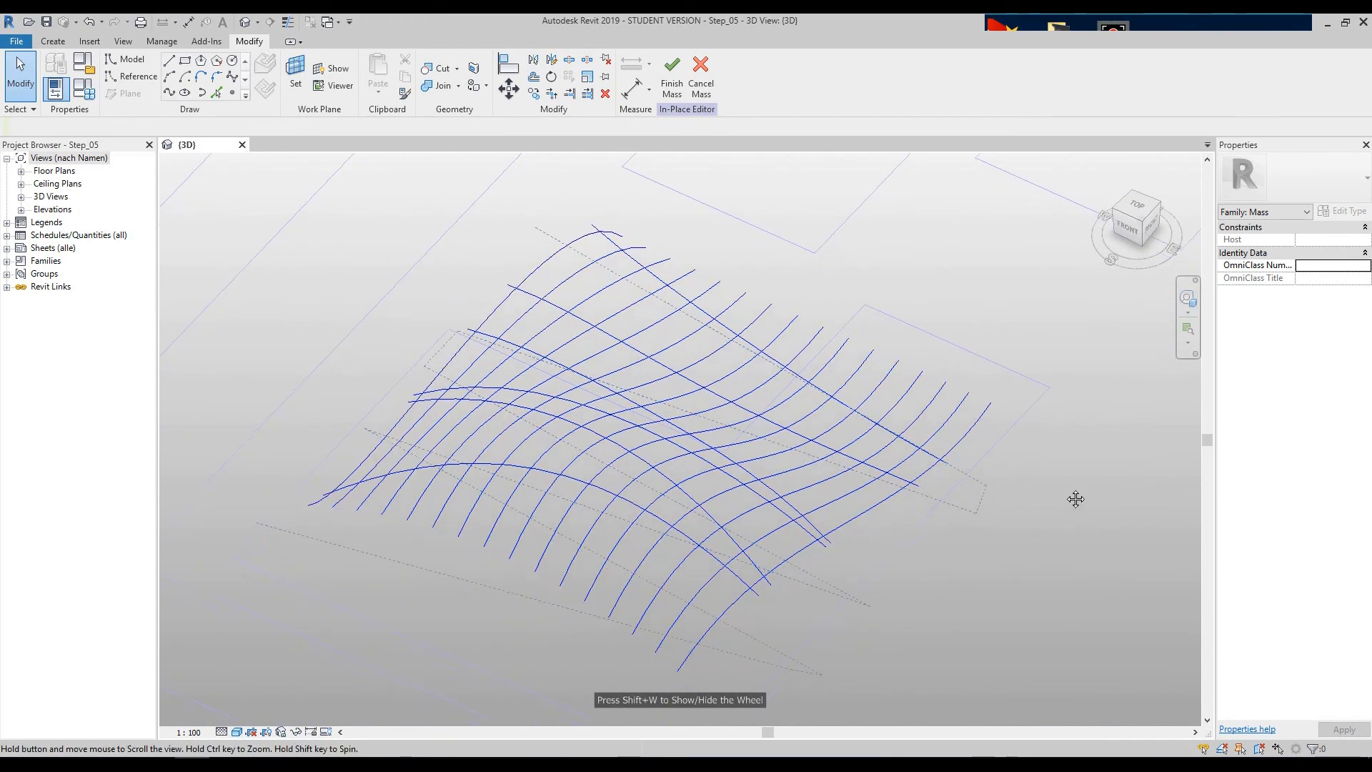
- Load the Dimond Panel and Rectangle Panel families together from the Additional folder
click(90, 41)
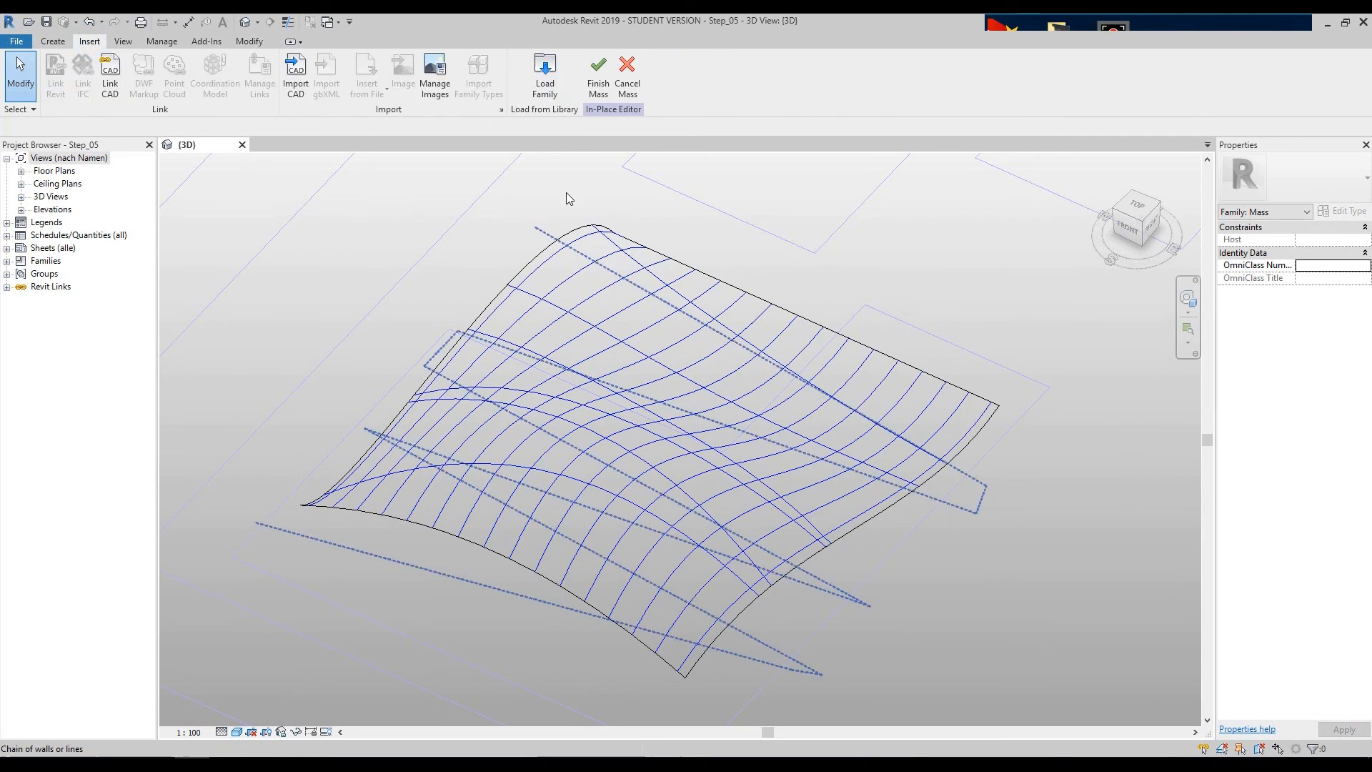
click(545, 74)
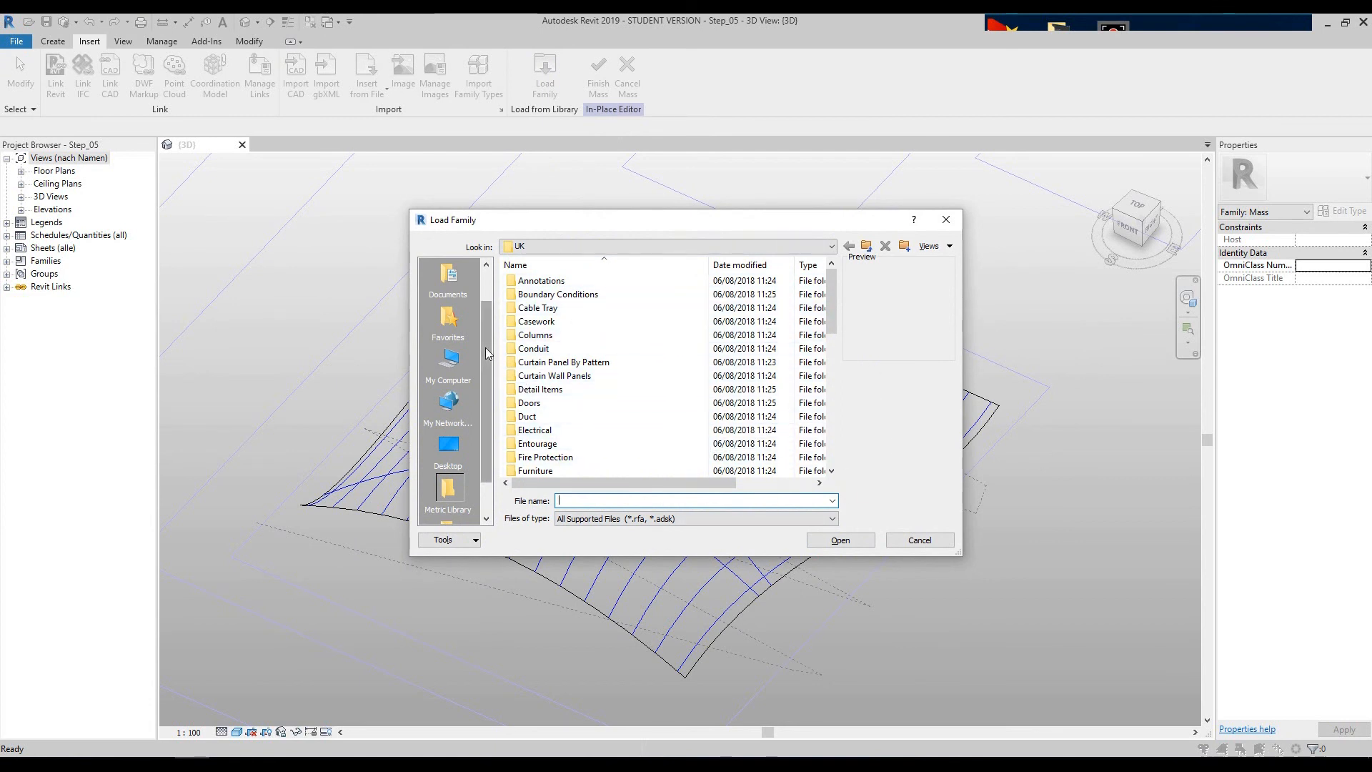
drag(486, 346, 497, 298)
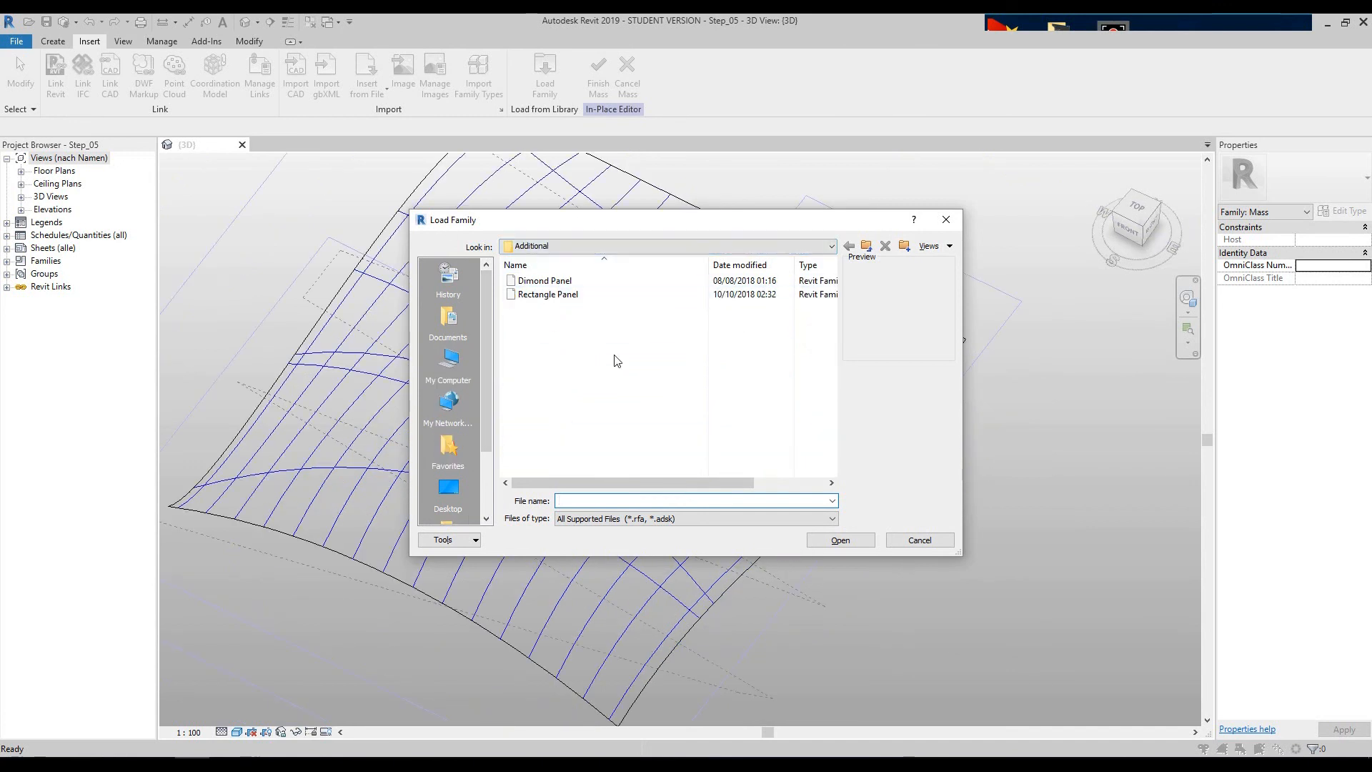
click(561, 281)
click(540, 294)
click(543, 278)
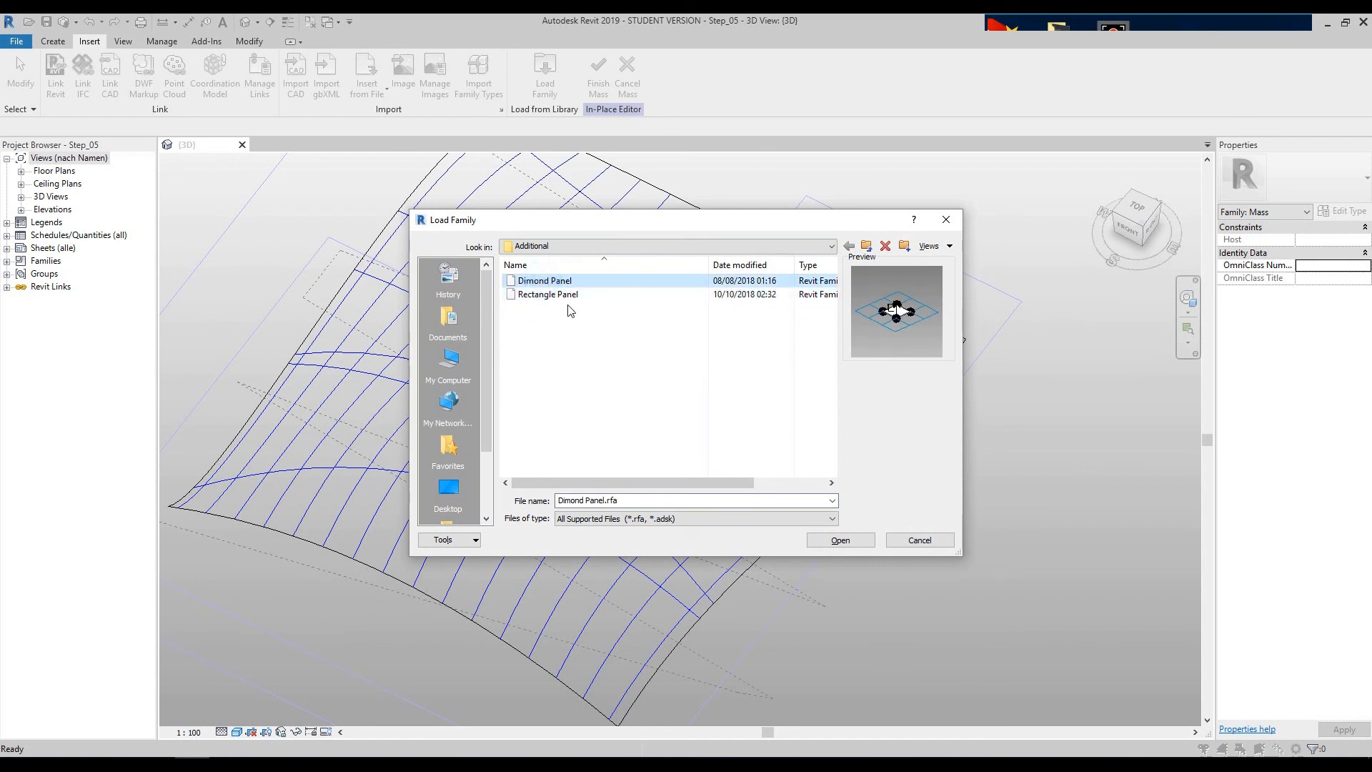
ctrl+click(563, 293)
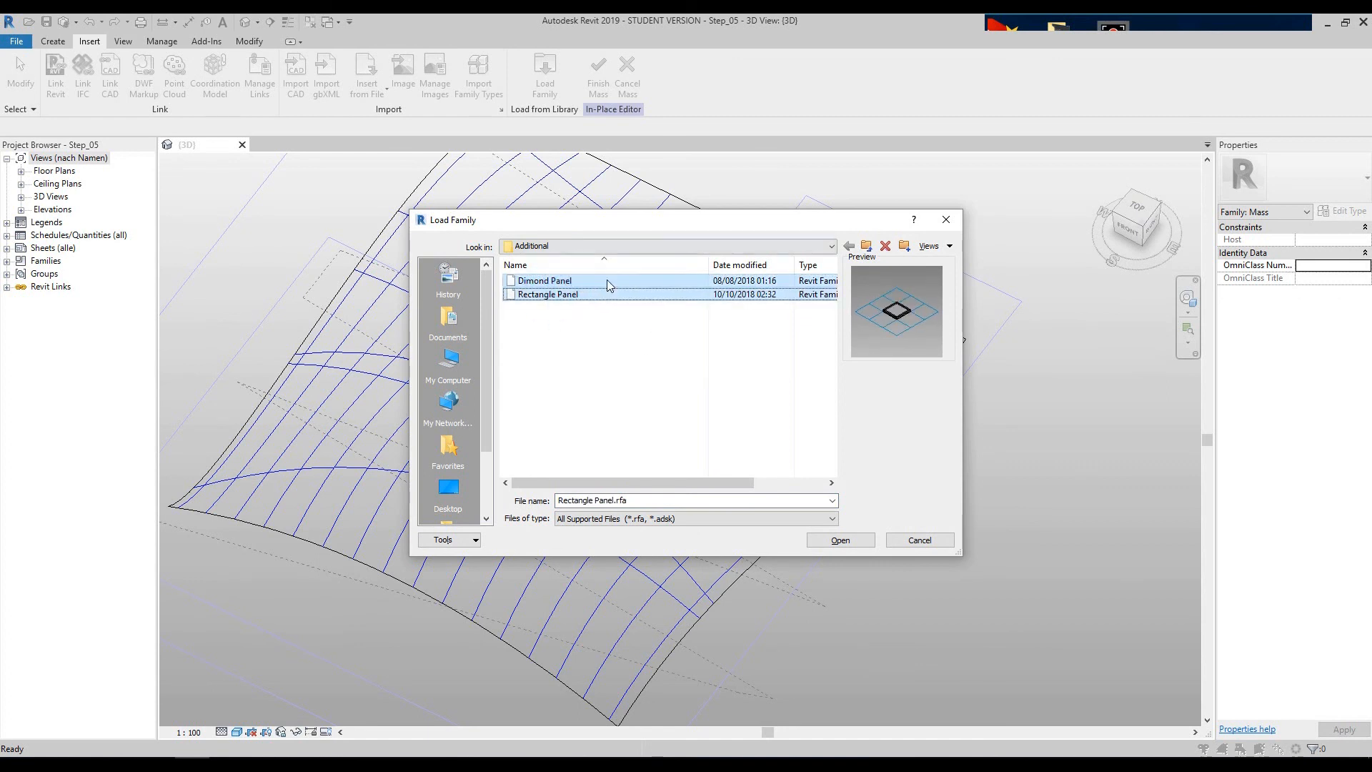
click(841, 541)
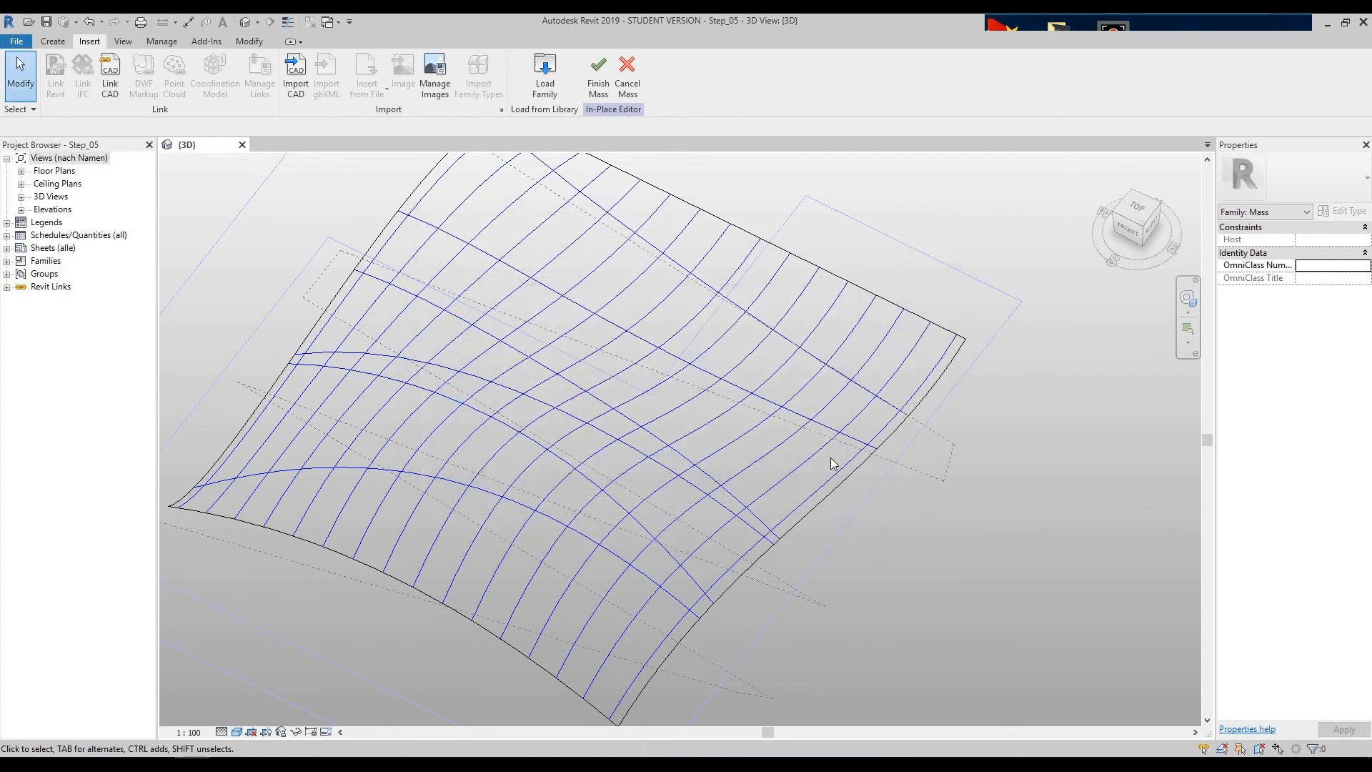
- Change the divided roof surface from its plain pattern to the Dimond Panel (Verglast) type
middle_drag(1002, 491, 1071, 505)
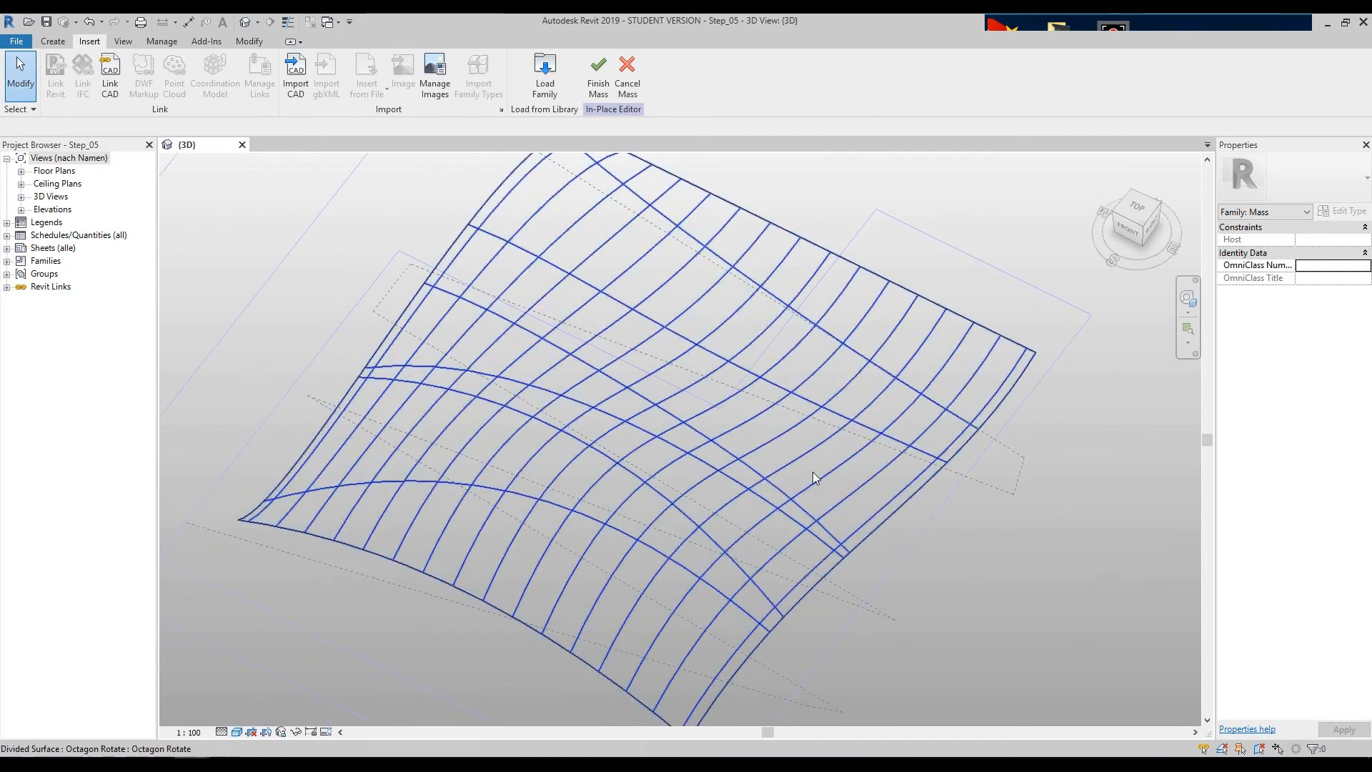
click(759, 422)
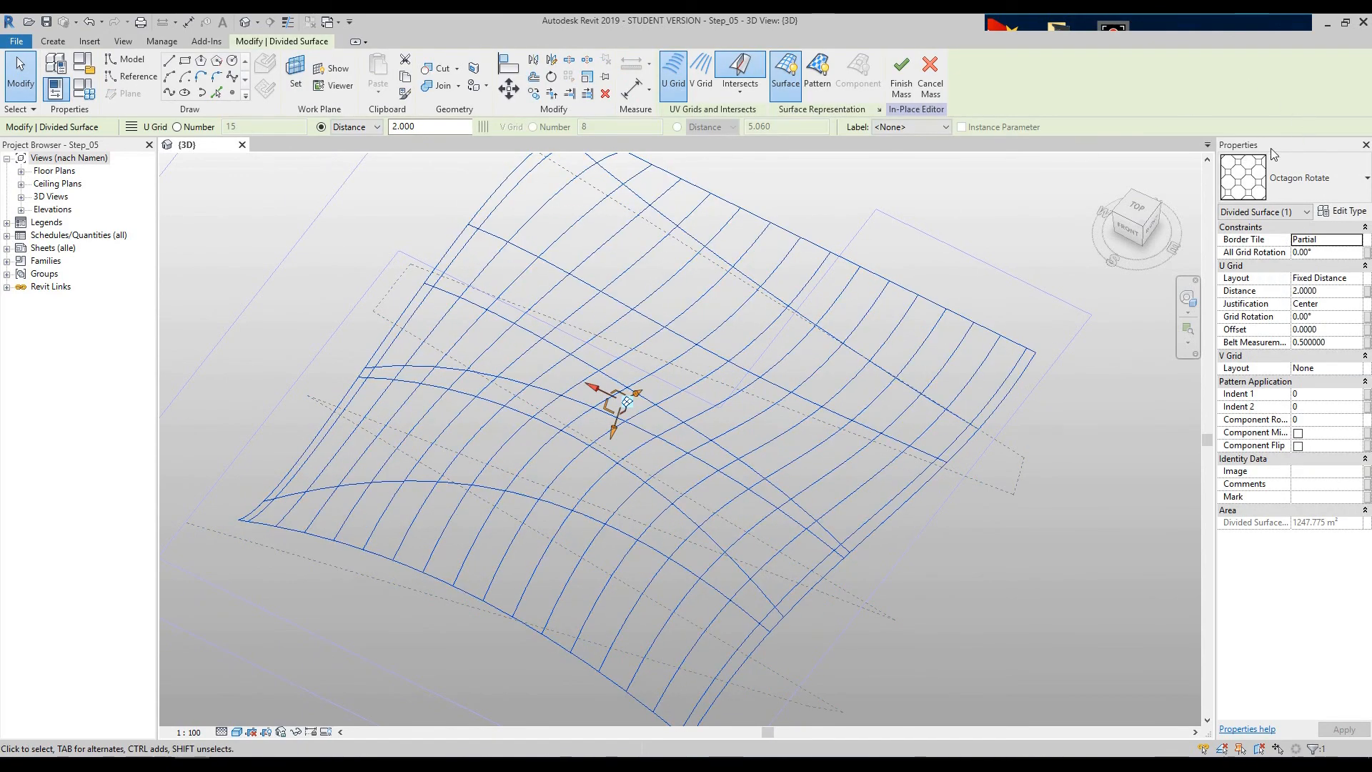
click(1317, 184)
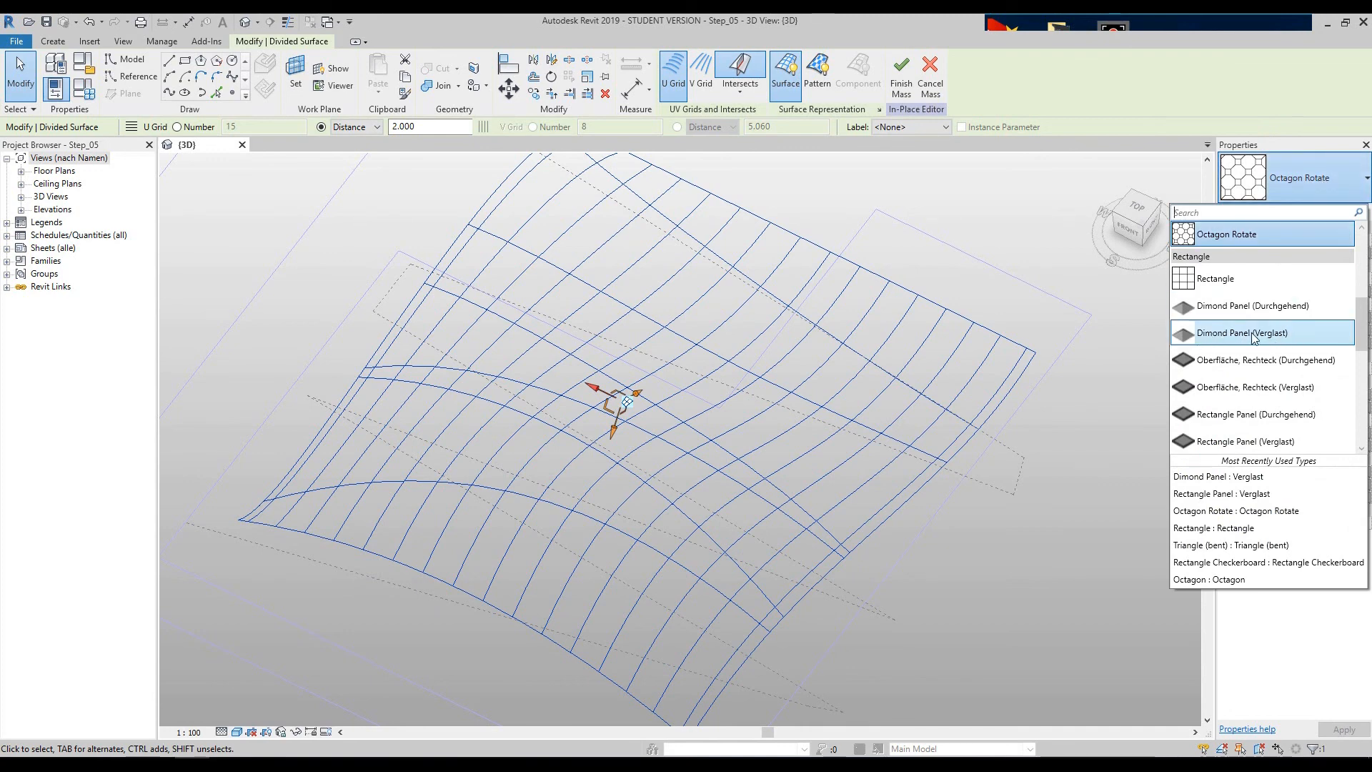
click(1254, 336)
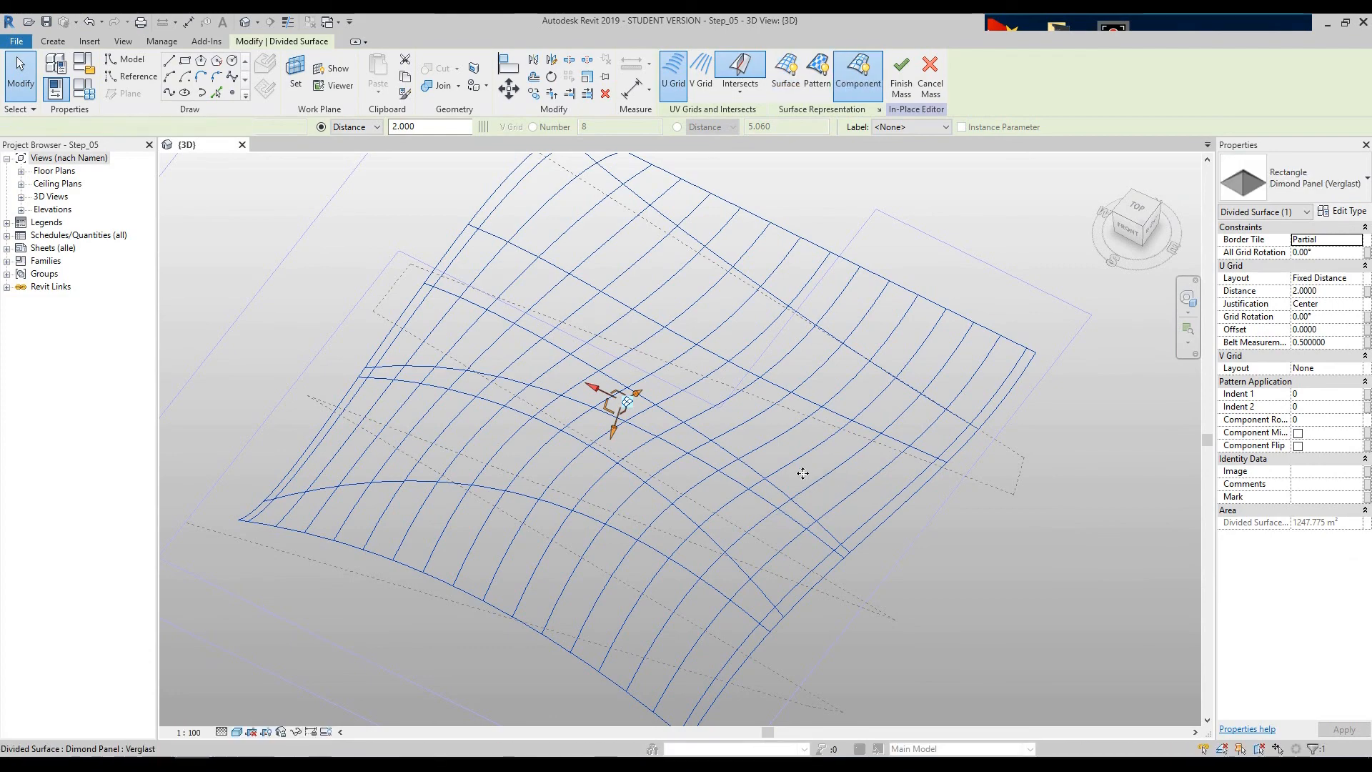
- Examine the diamond panels from low and high angles and undo the panel type change
click(1186, 303)
drag(1009, 429, 1100, 365)
scroll(628, 474, up, 4)
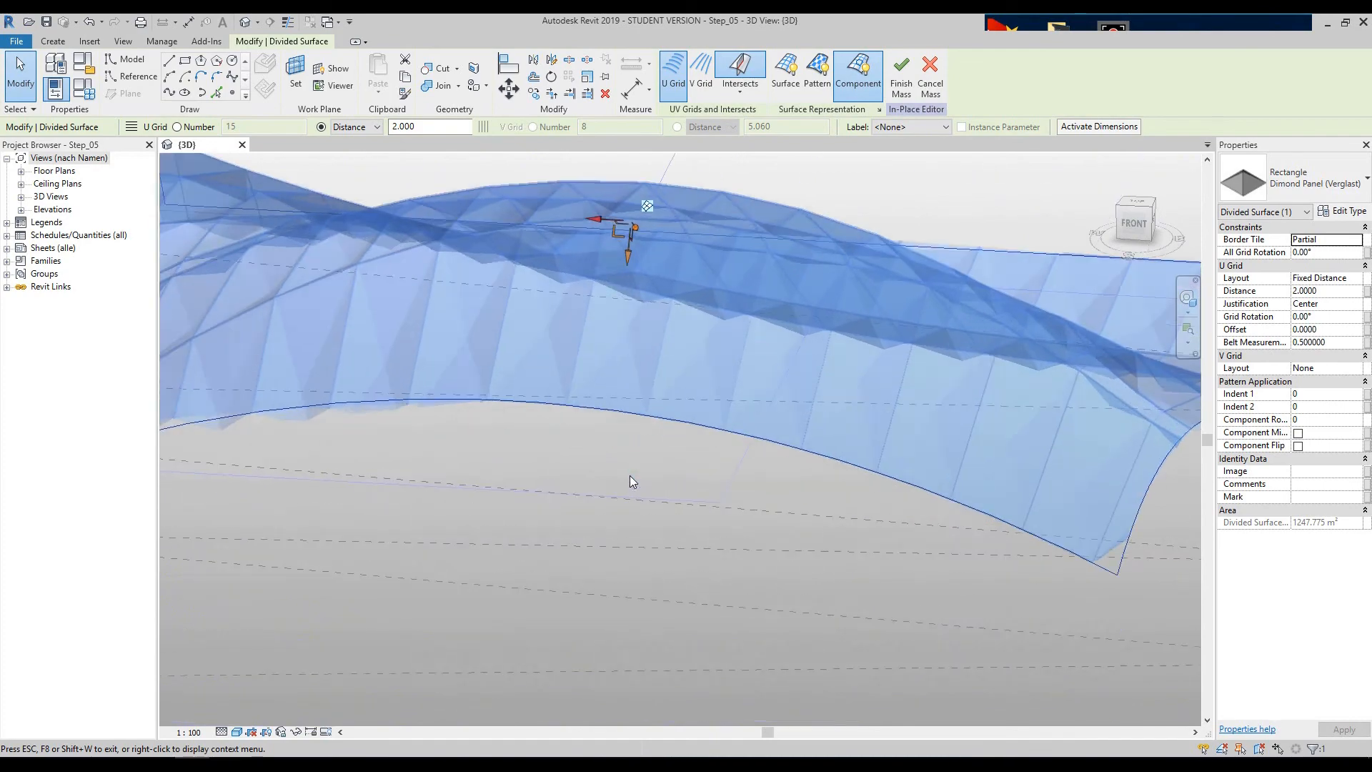
scroll(629, 474, down, 5)
drag(629, 476, 756, 399)
click(788, 352)
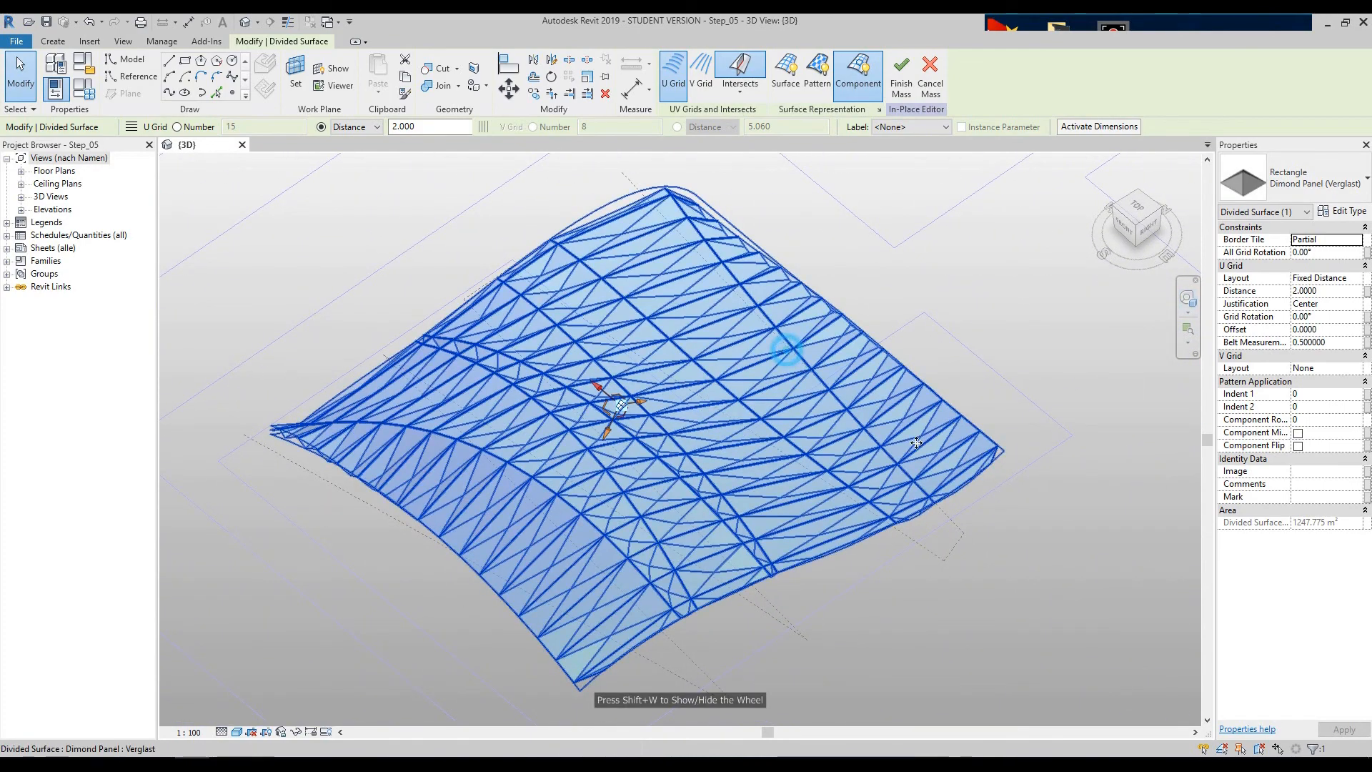
click(1188, 299)
drag(954, 441, 1000, 455)
click(1067, 385)
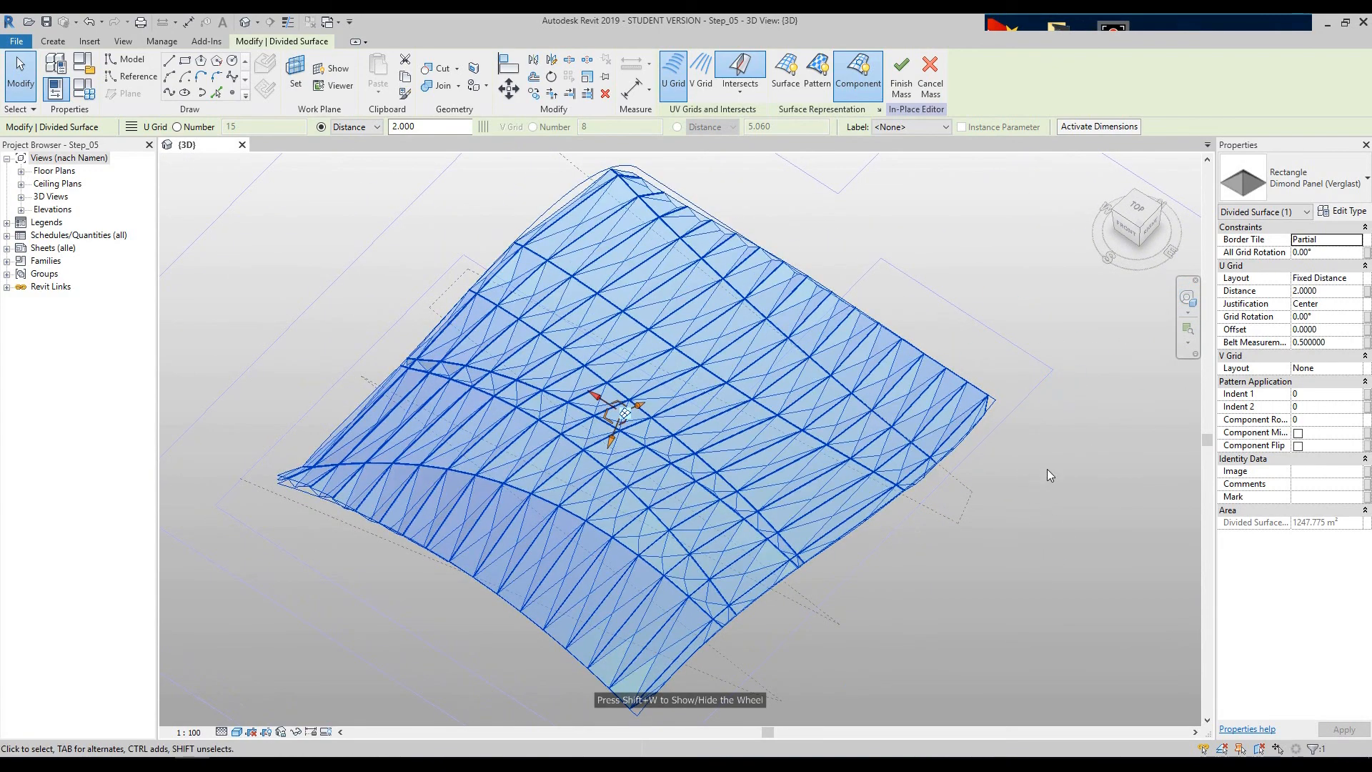
click(1079, 516)
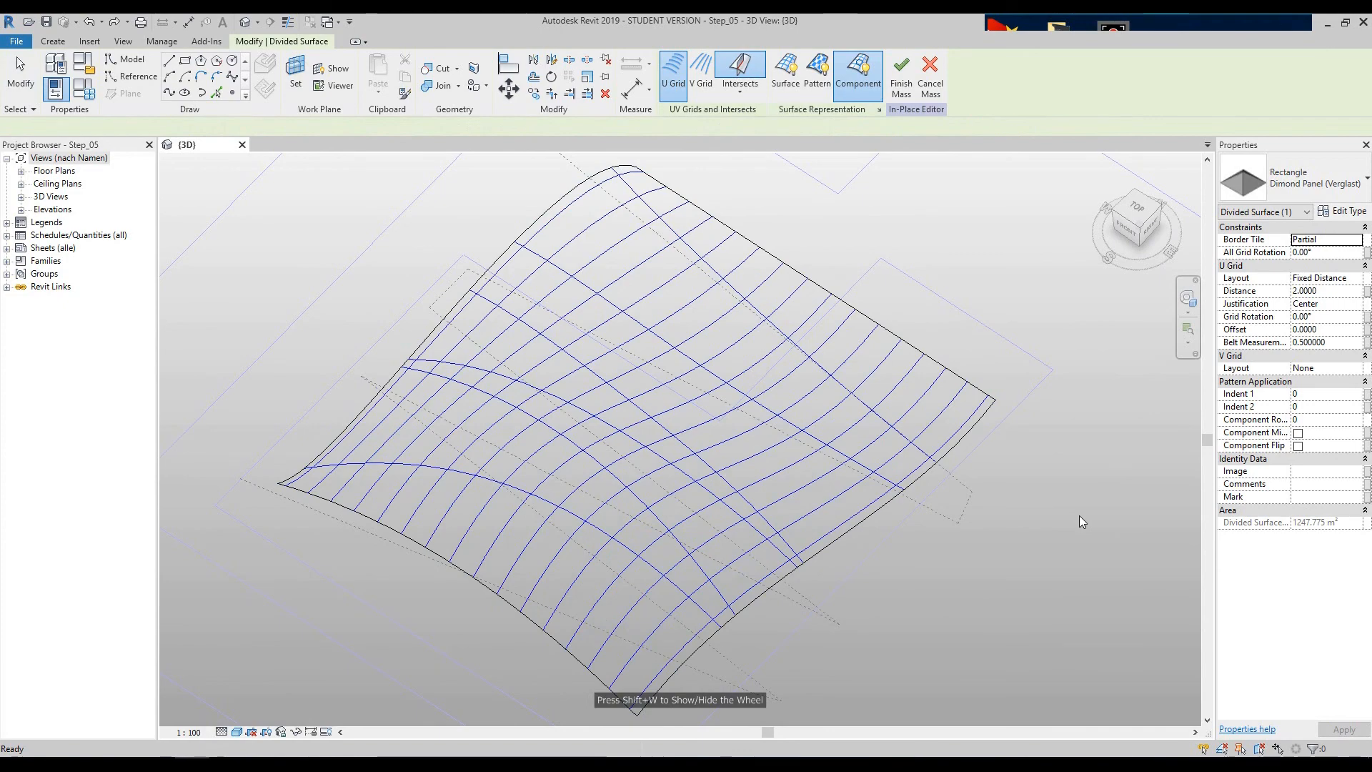
- Apply the Rectangle Panel (Verglast) type to the divided roof surface and deselect it
click(729, 344)
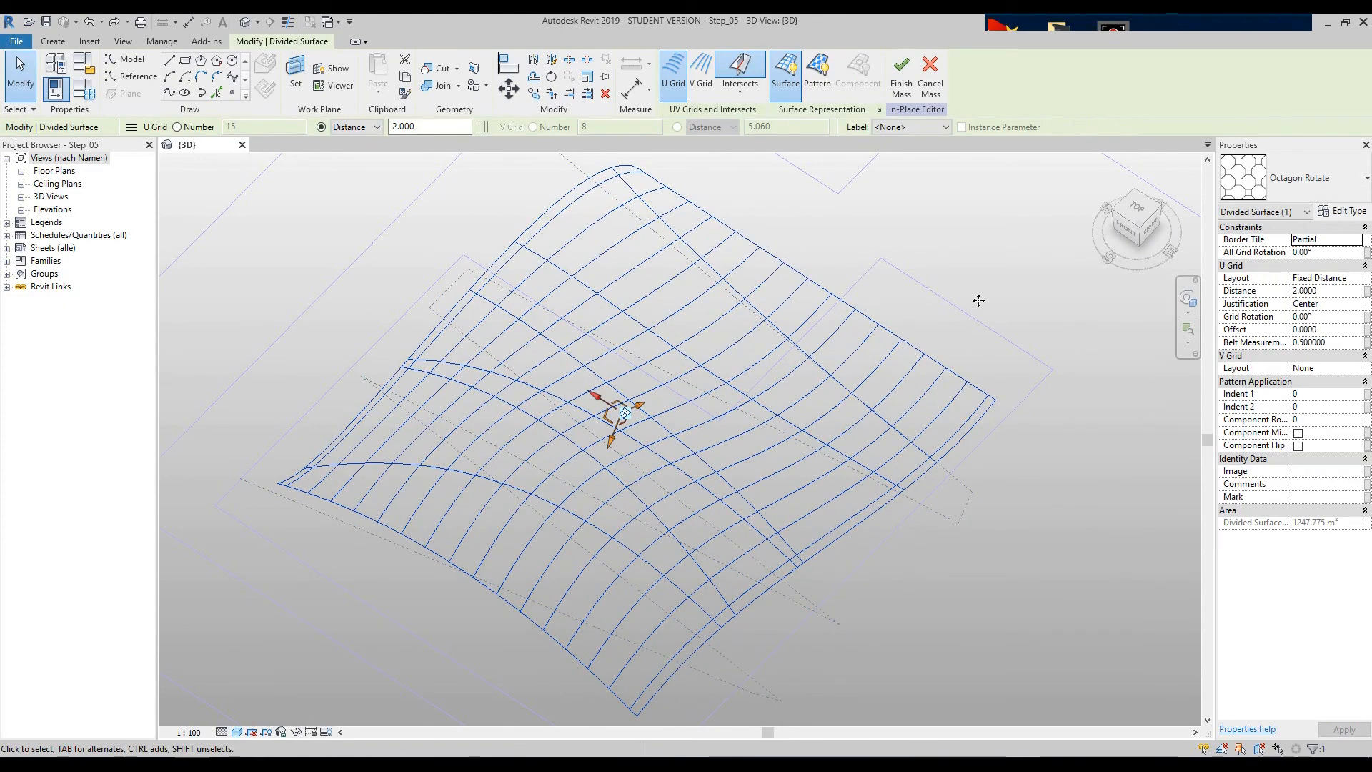
click(1327, 175)
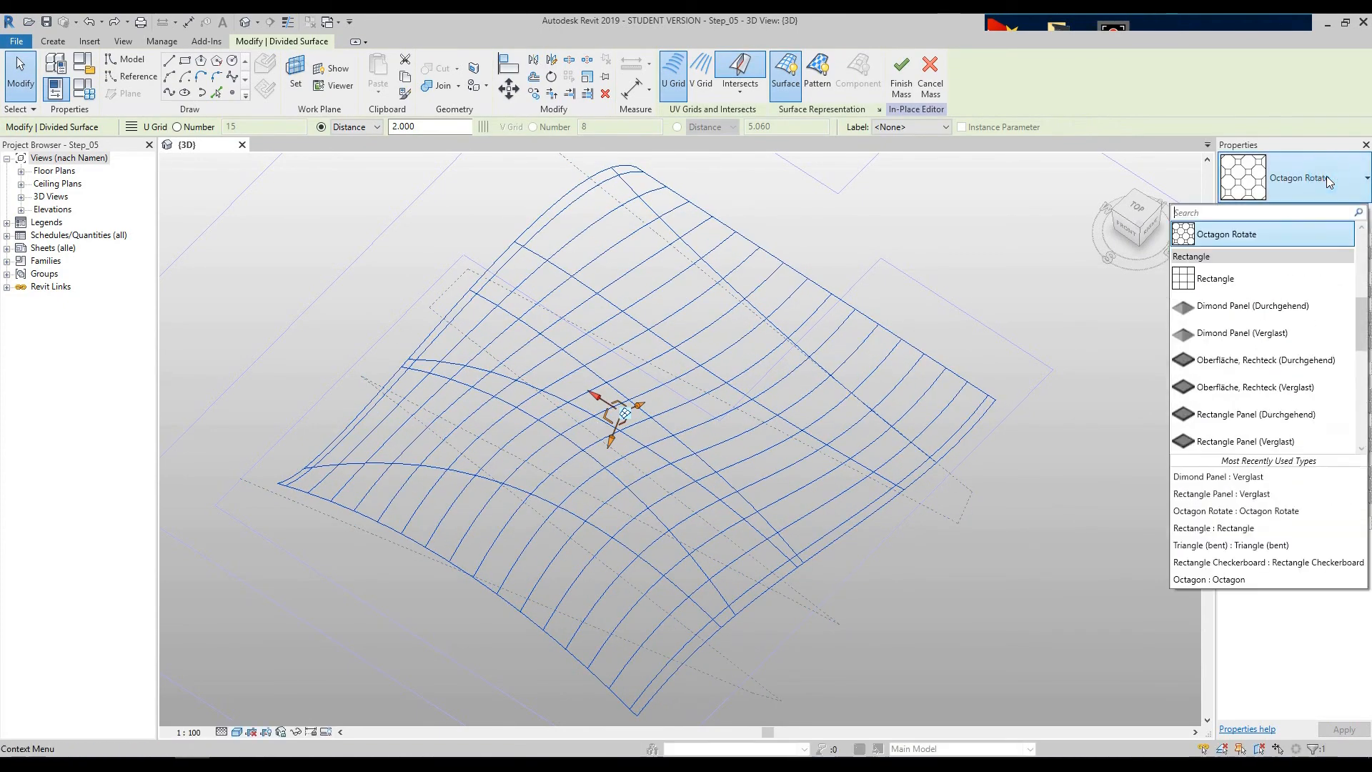
click(1230, 441)
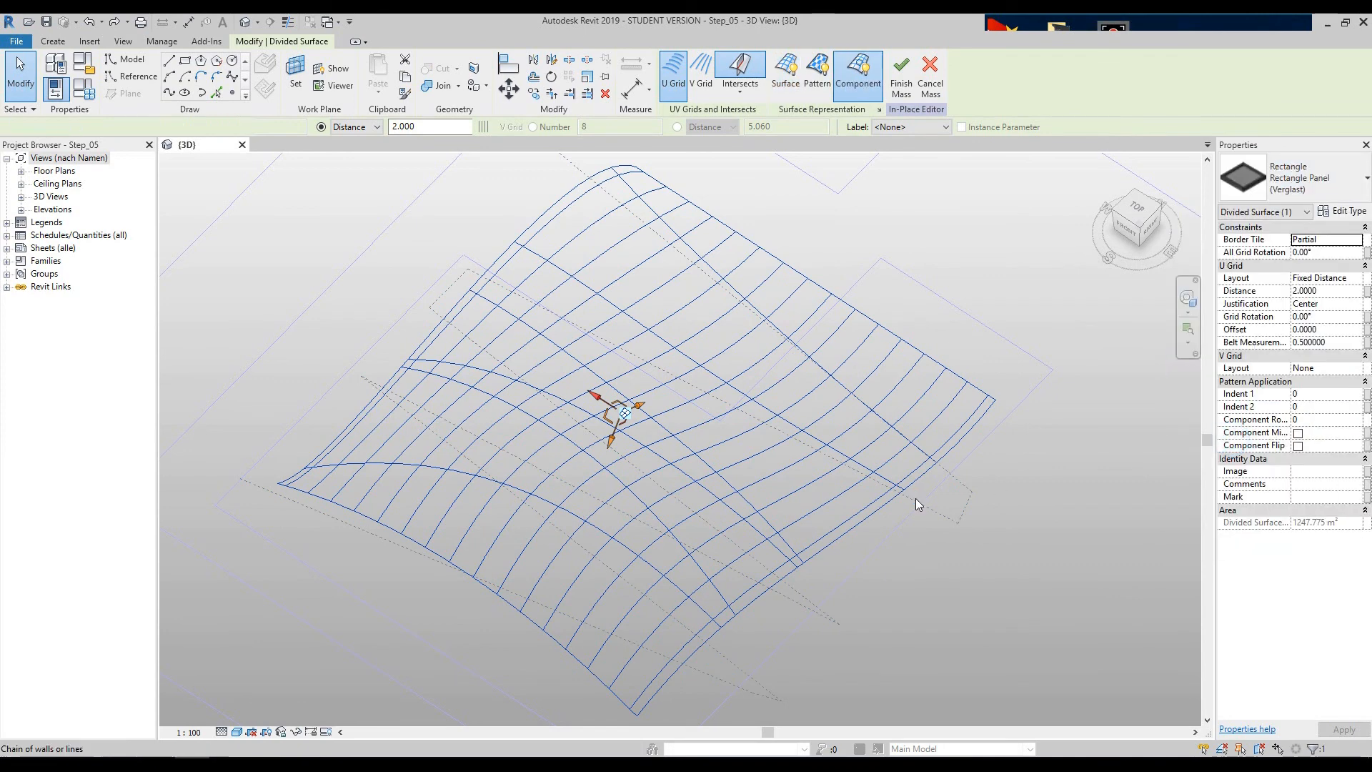
click(1188, 299)
drag(1023, 420, 1058, 379)
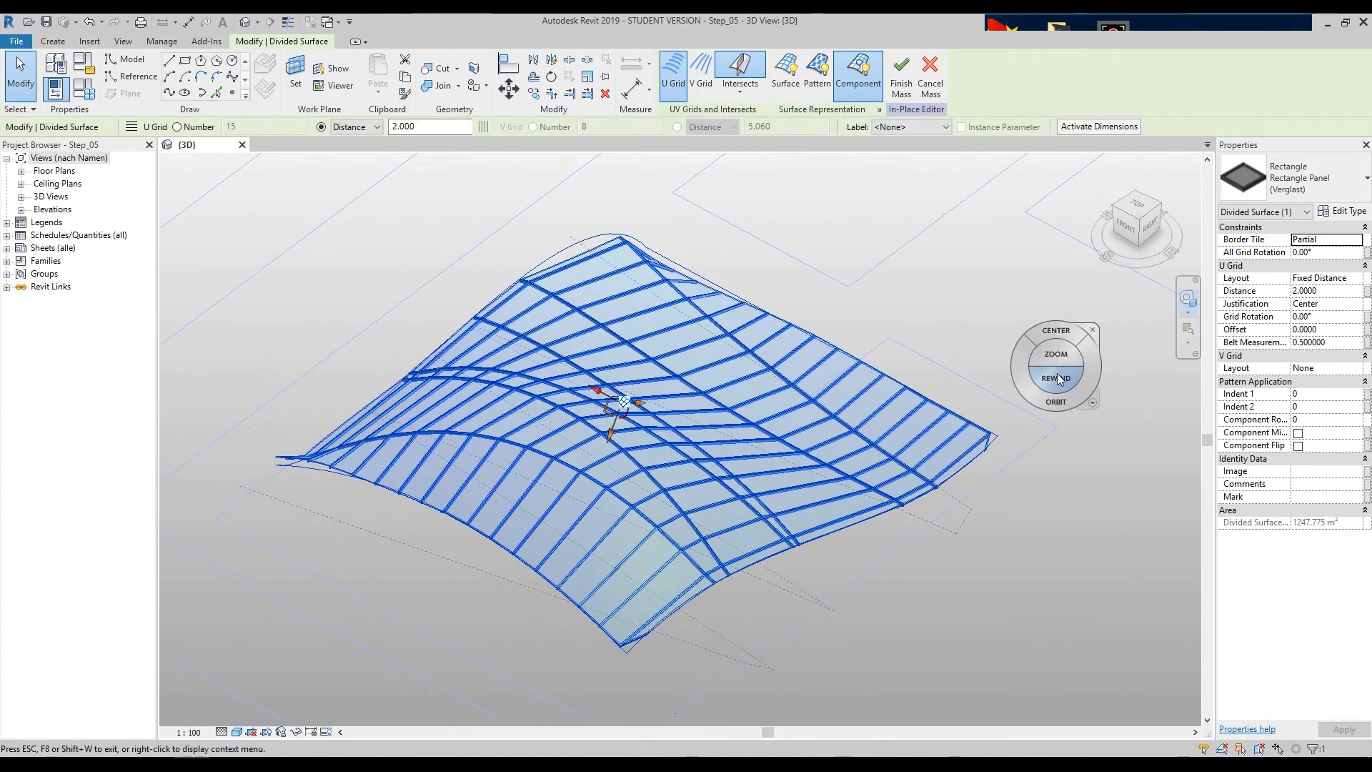
click(1093, 331)
click(1079, 474)
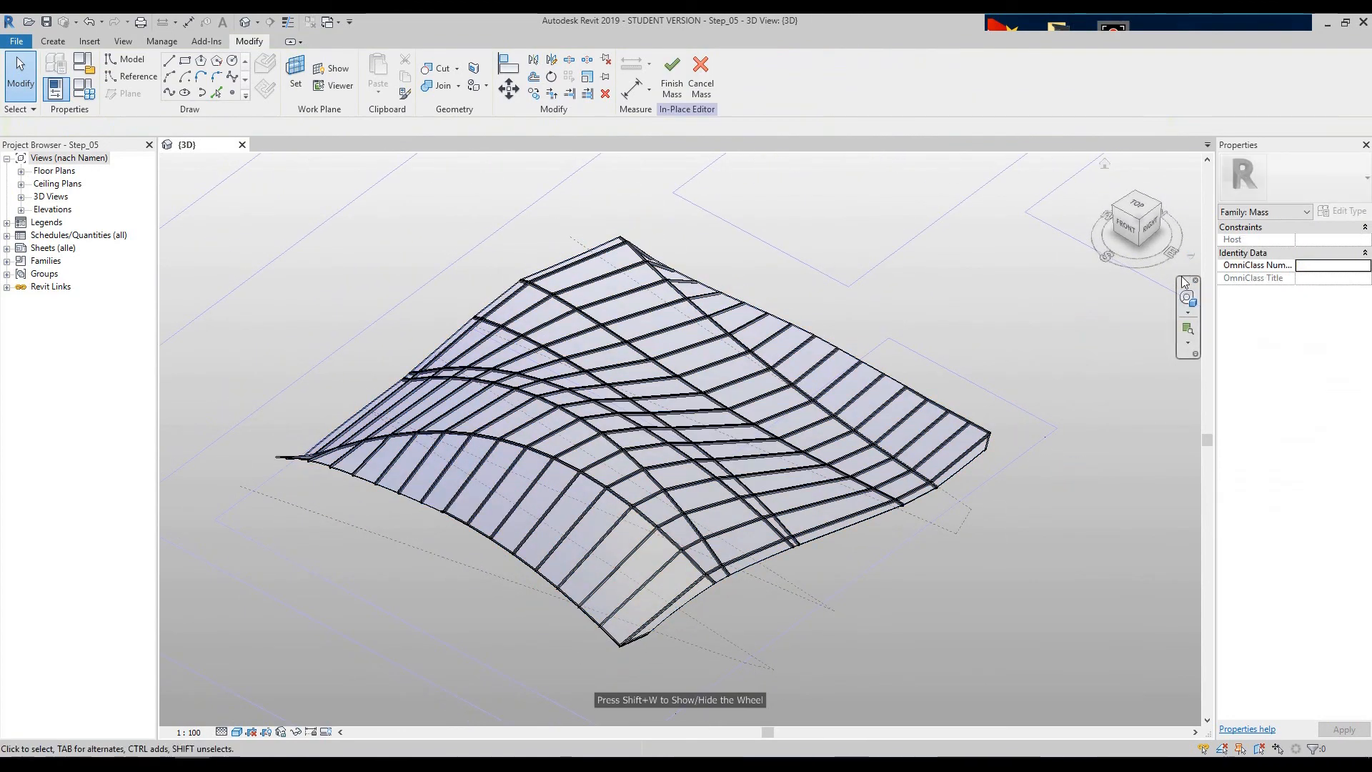
- Examine how the rectangular panels meet the roof surface's edges and front corner, both overall and up close
click(1188, 298)
drag(988, 313, 908, 304)
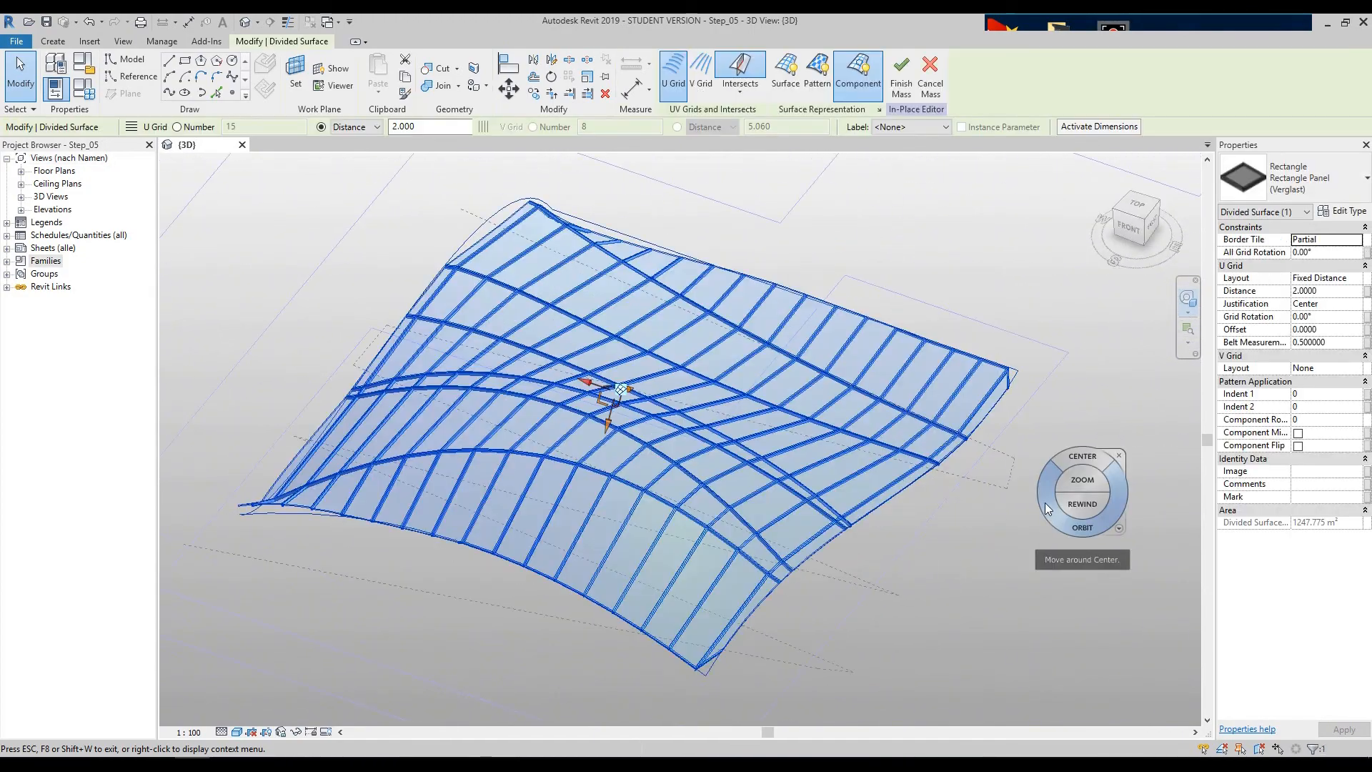
drag(1045, 503, 800, 560)
click(830, 553)
click(950, 633)
scroll(756, 542, up, 10)
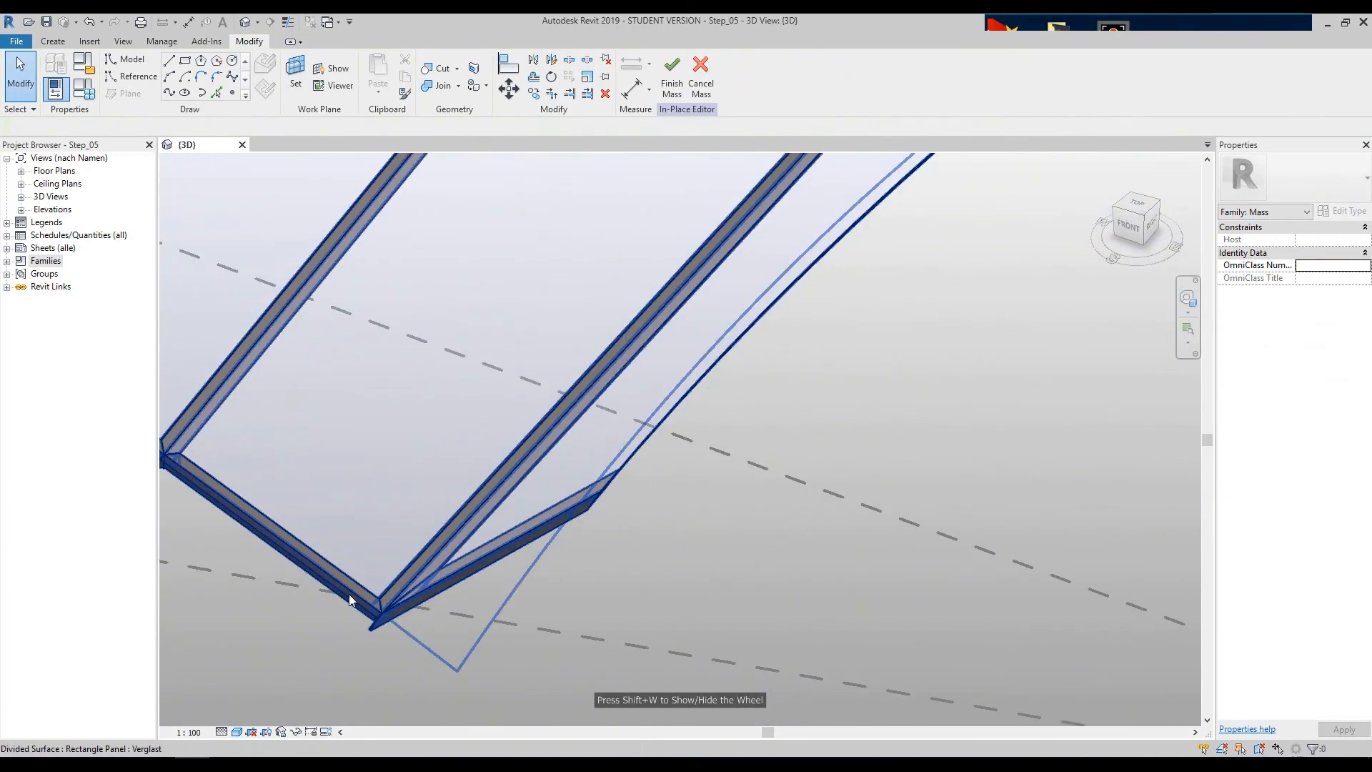
scroll(568, 525, down, 5)
scroll(776, 355, down, 2)
middle_drag(806, 401, 1003, 660)
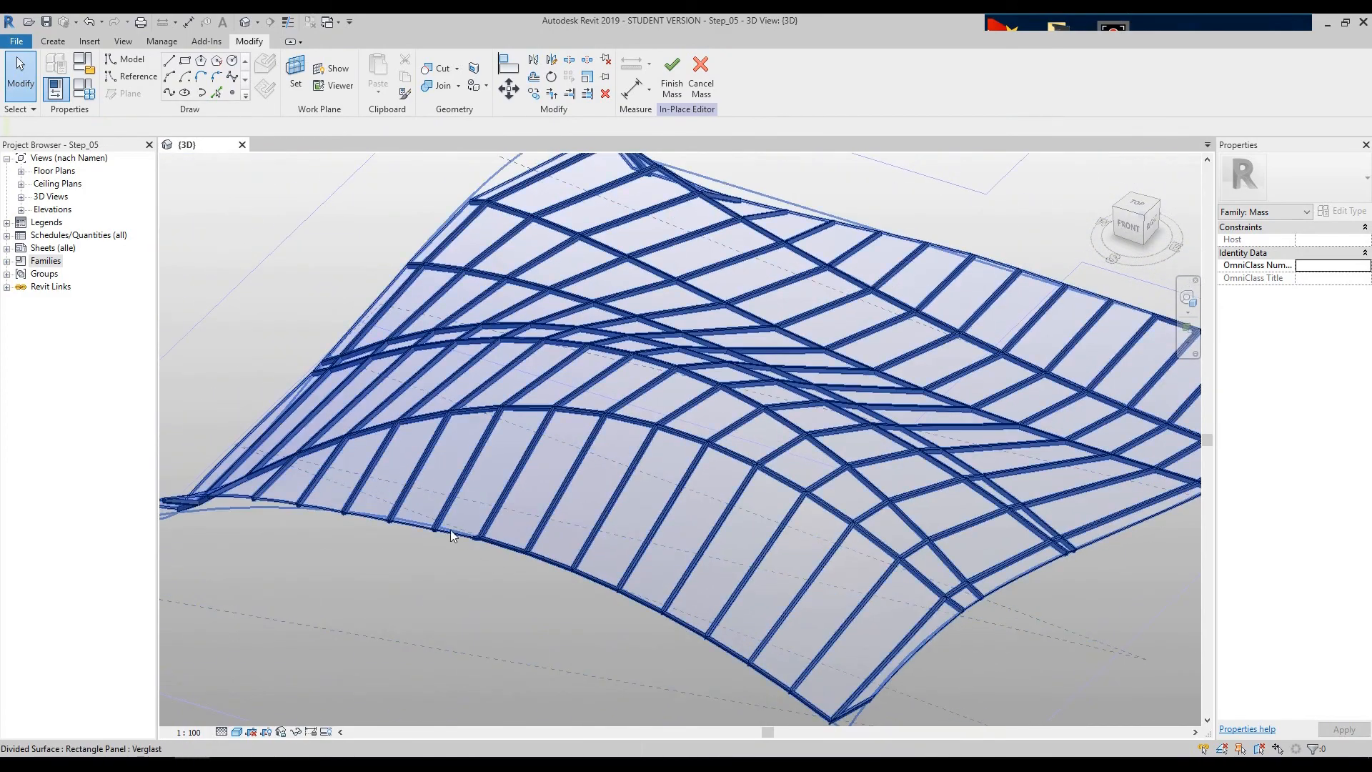
scroll(247, 513, down, 2)
scroll(818, 585, down, 1)
middle_drag(885, 567, 906, 519)
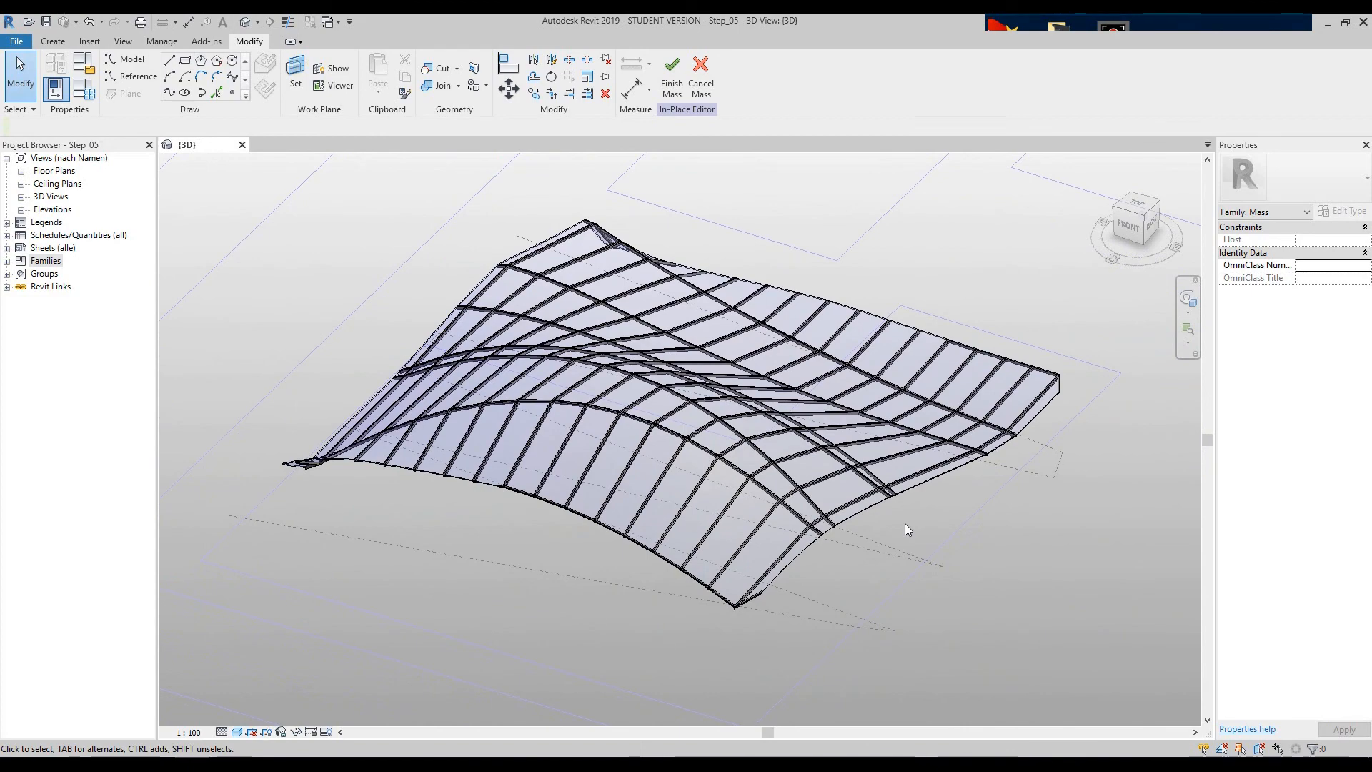
- Select the panelled roof surface and set its Border Tile to Overhanging
click(1180, 304)
drag(1111, 377, 1094, 404)
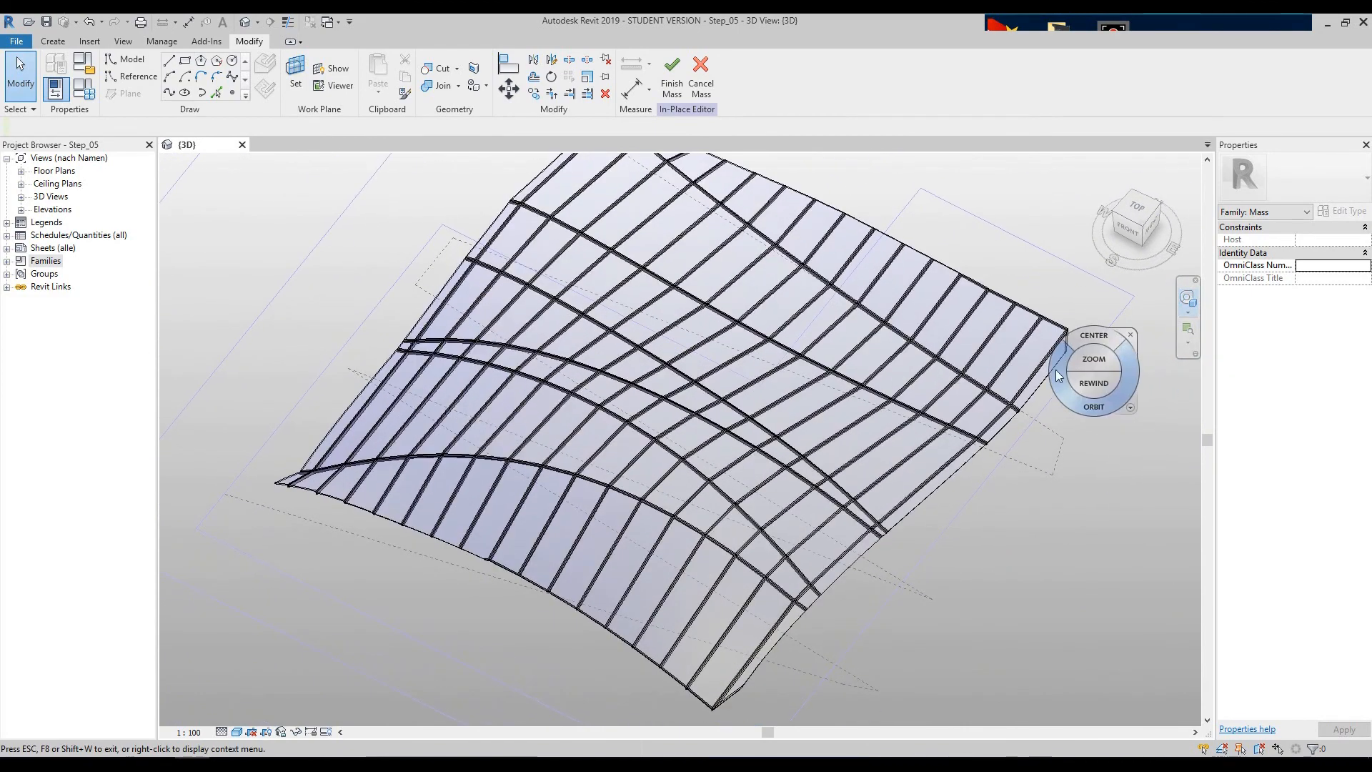
click(1130, 336)
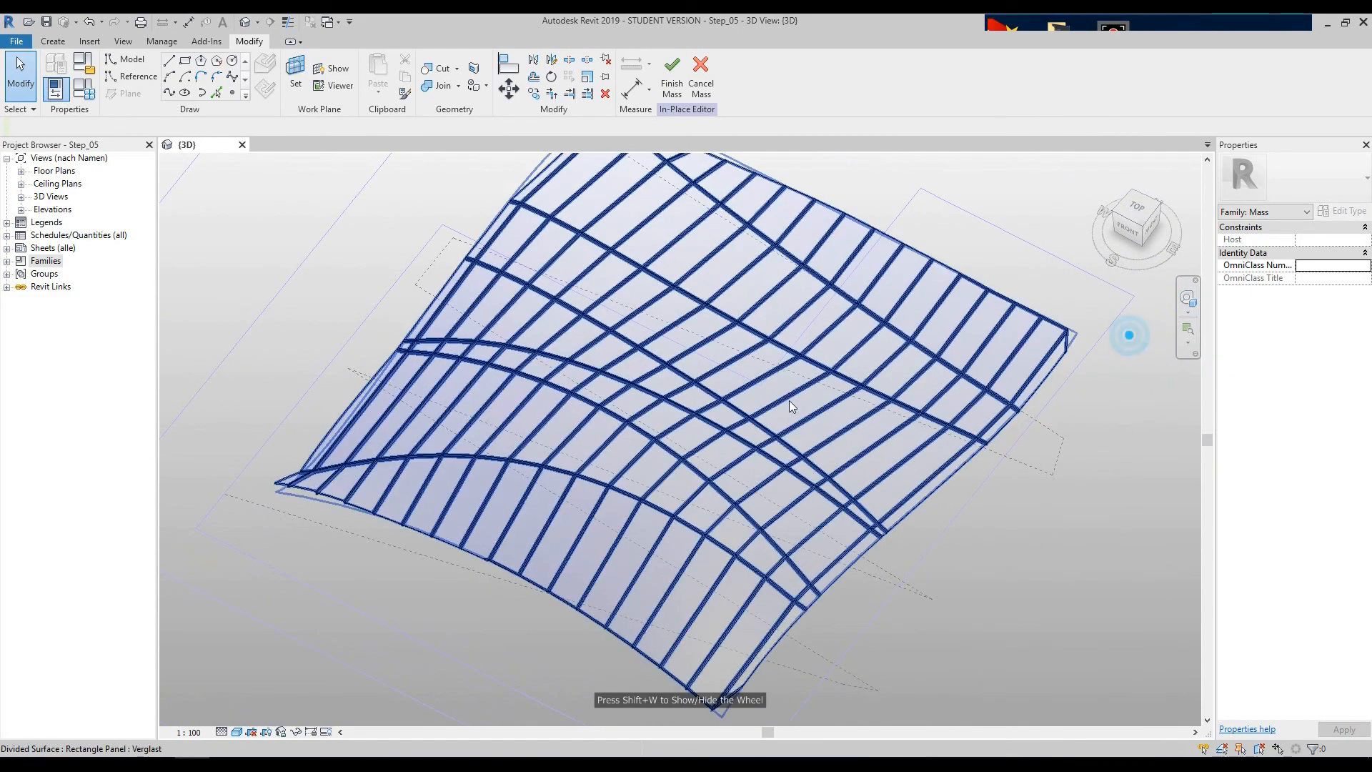
click(743, 385)
shift+middle_drag(850, 533, 952, 597)
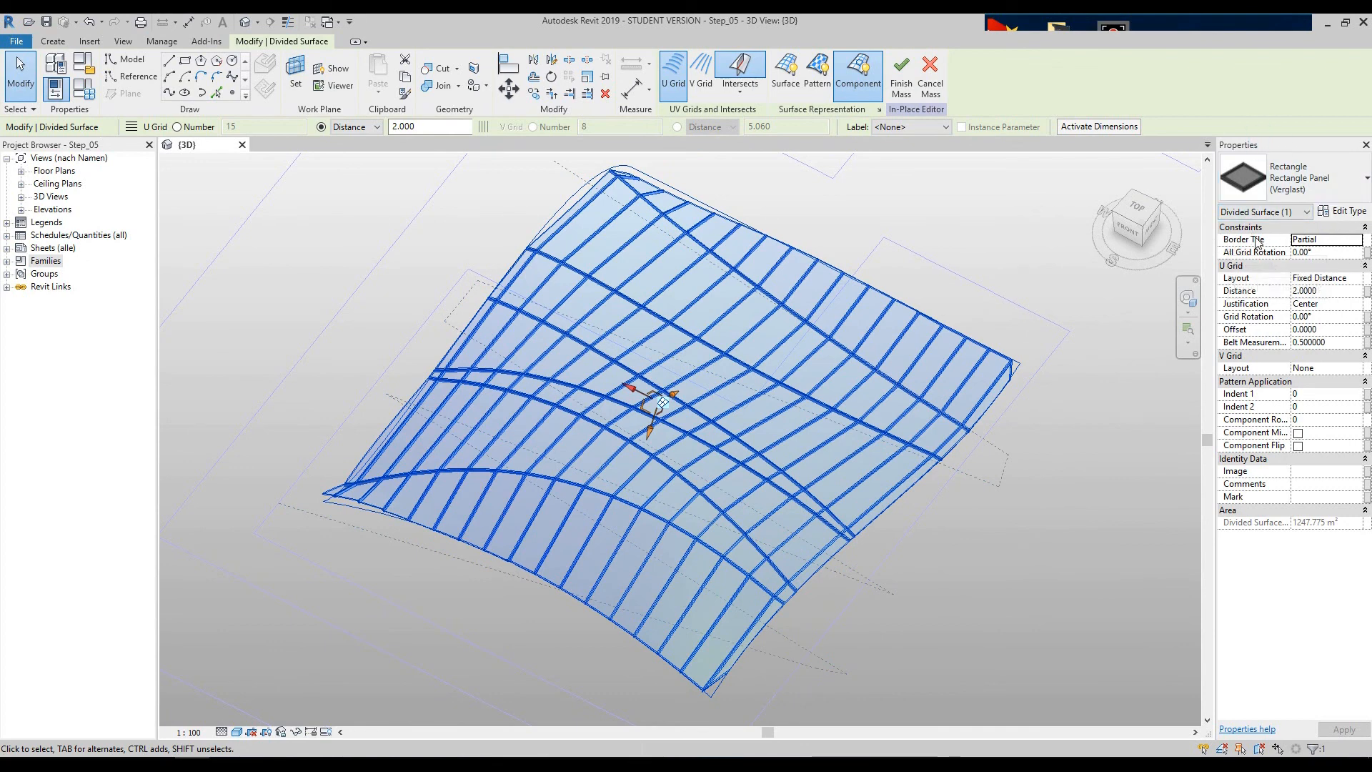
click(1357, 240)
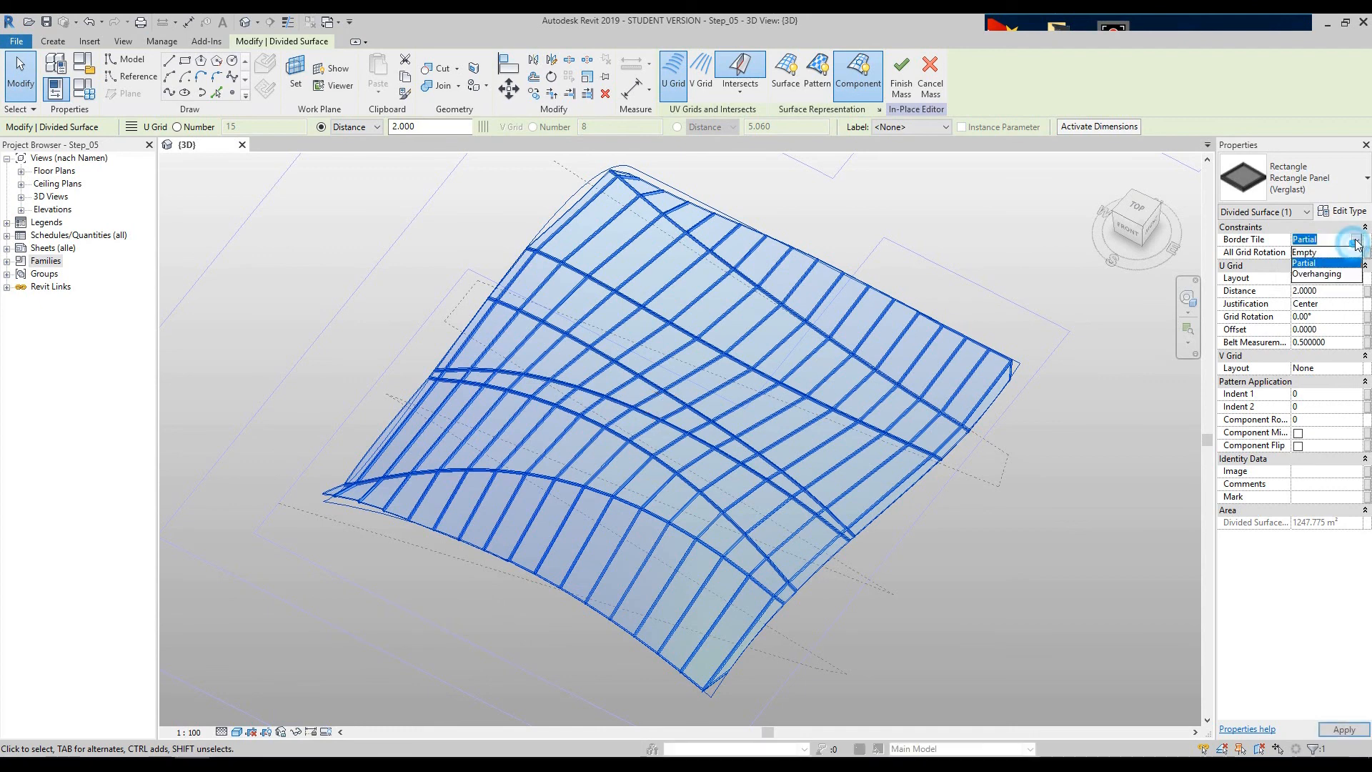
click(1317, 274)
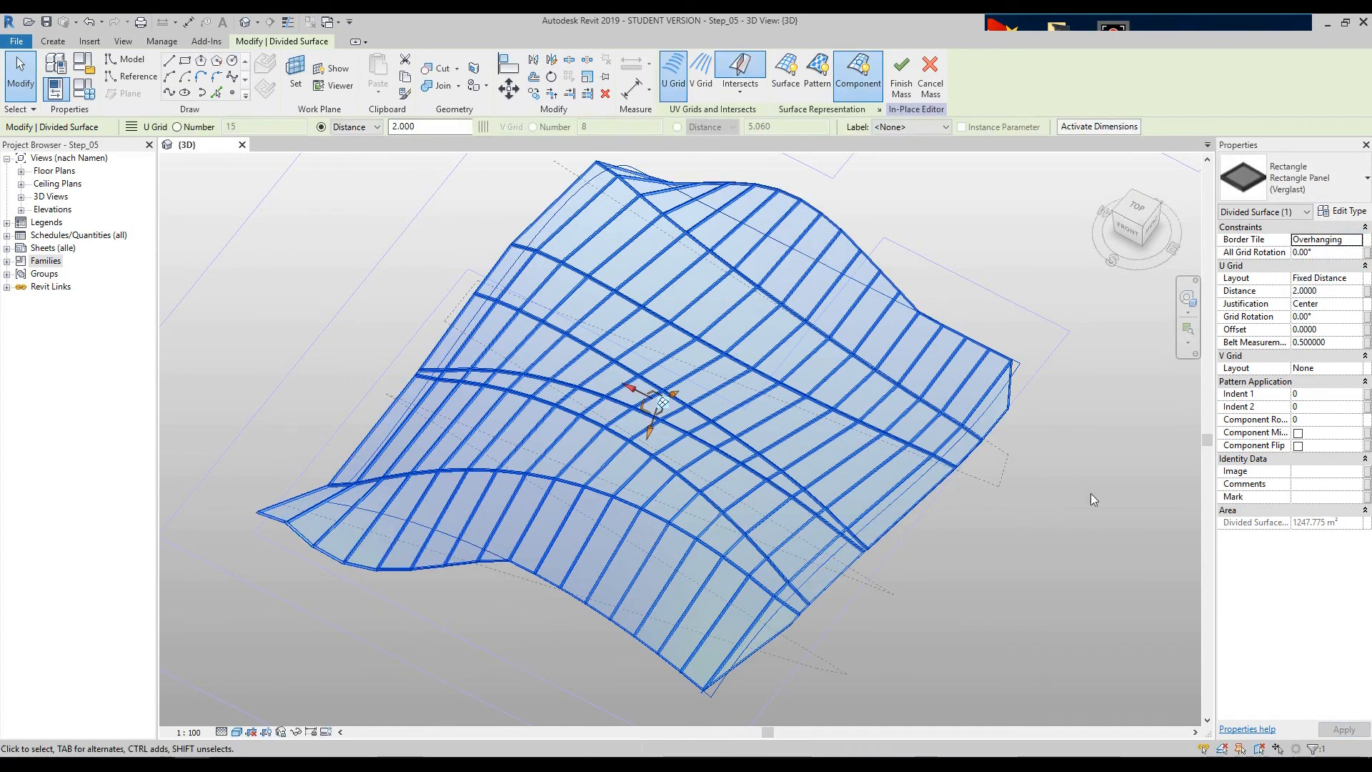
- Inspect the overhanging panels in plan against the surface outline and set the Border Tile to Empty
click(1188, 298)
drag(839, 366, 947, 426)
click(1136, 217)
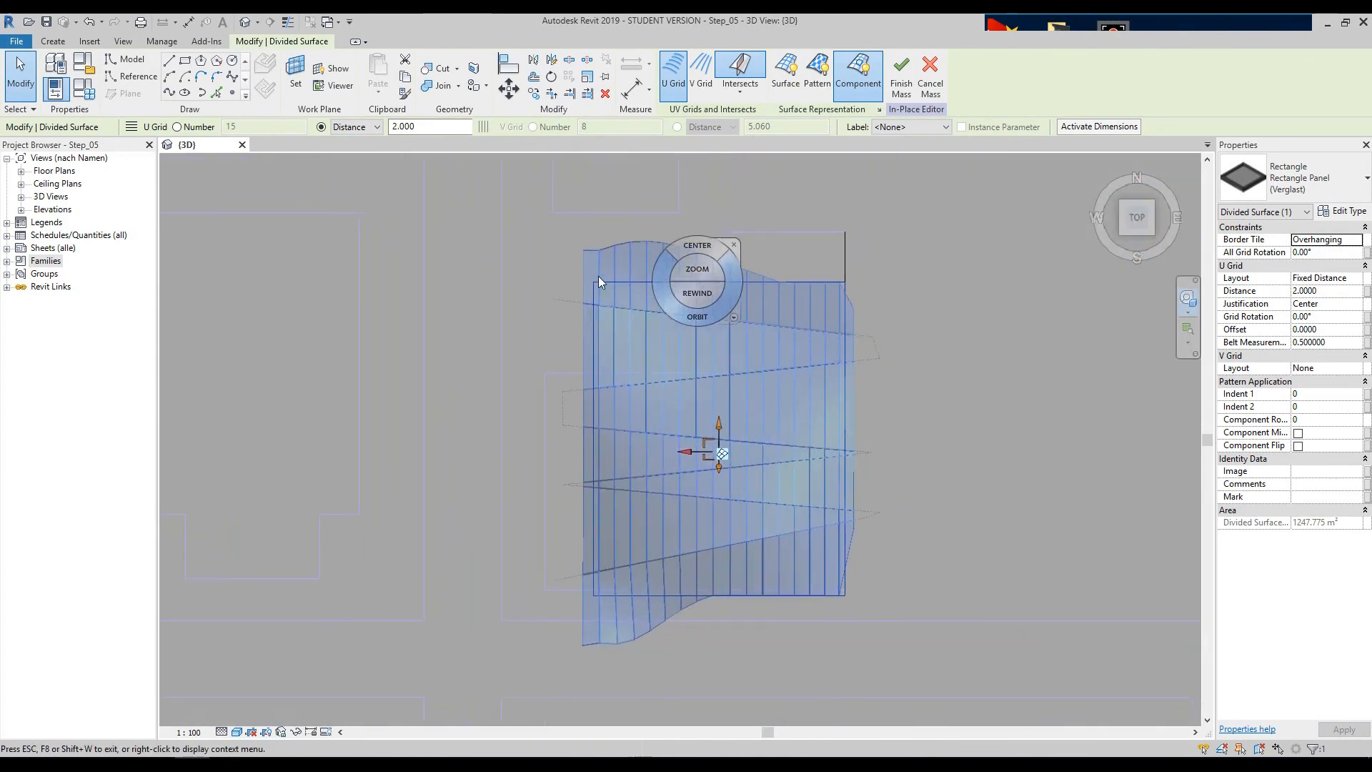
click(865, 231)
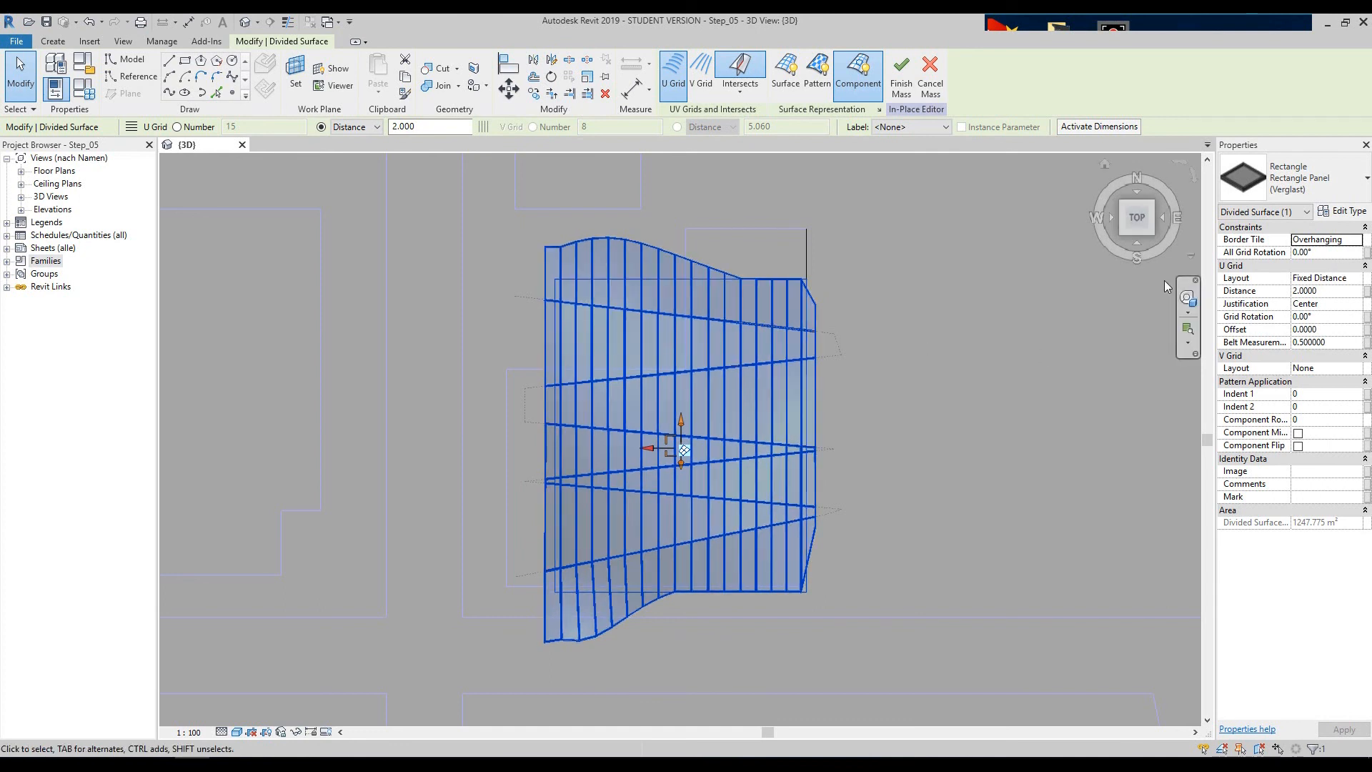
click(1359, 242)
click(1307, 253)
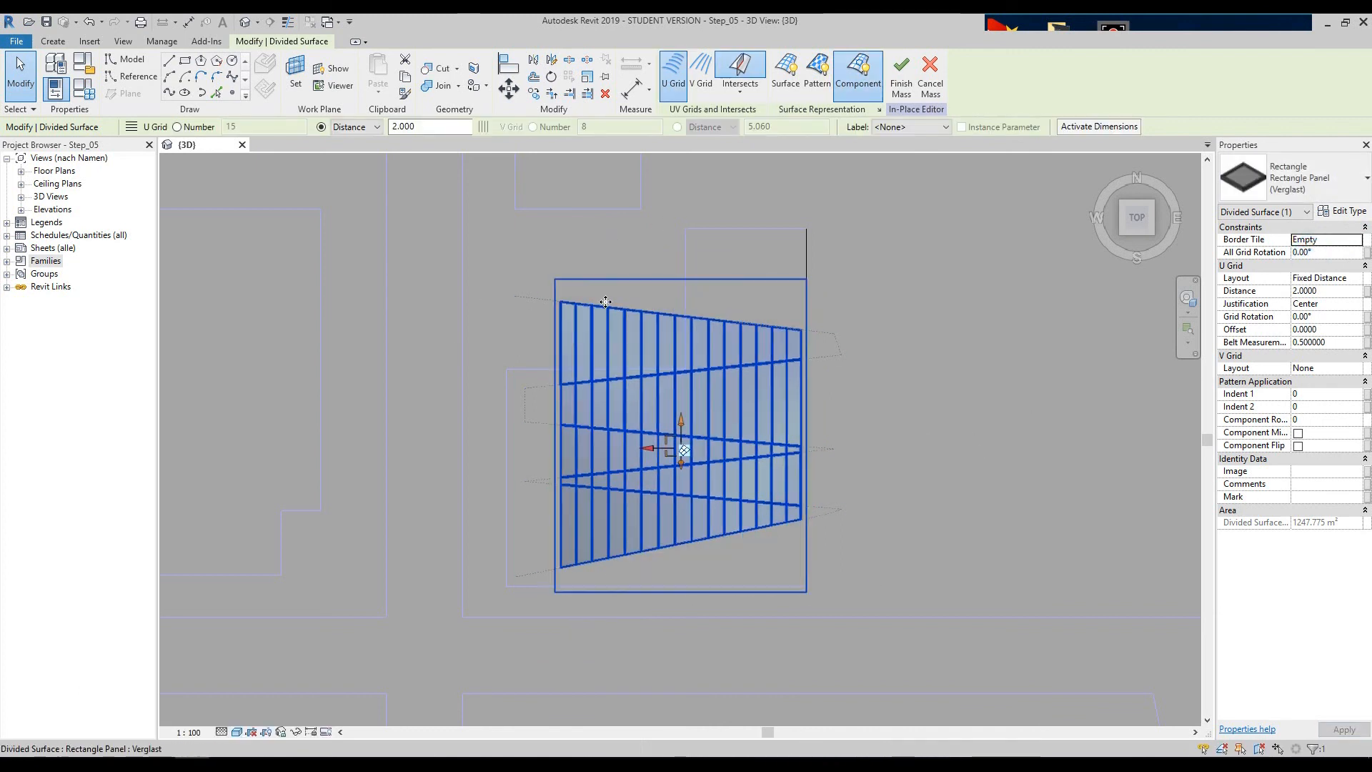
scroll(628, 283, up, 3)
scroll(786, 236, down, 2)
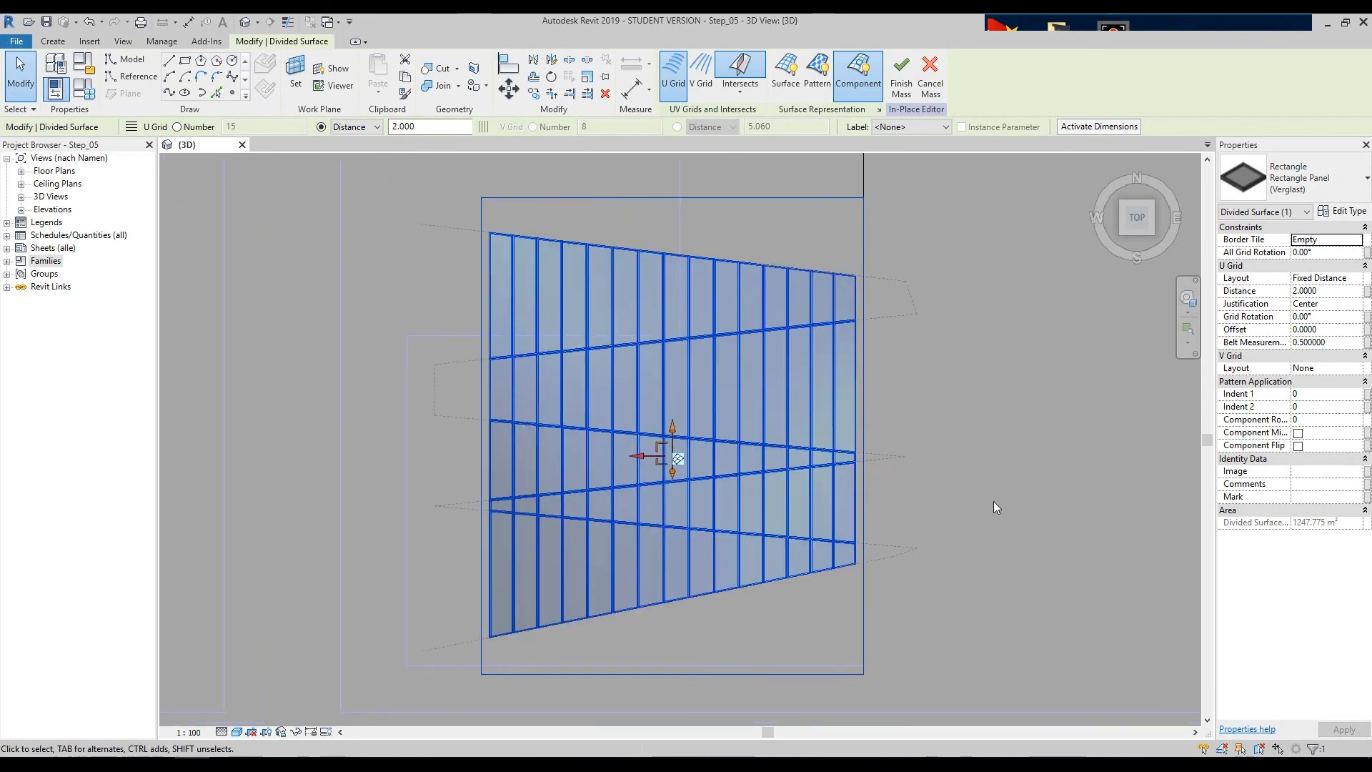
click(1137, 219)
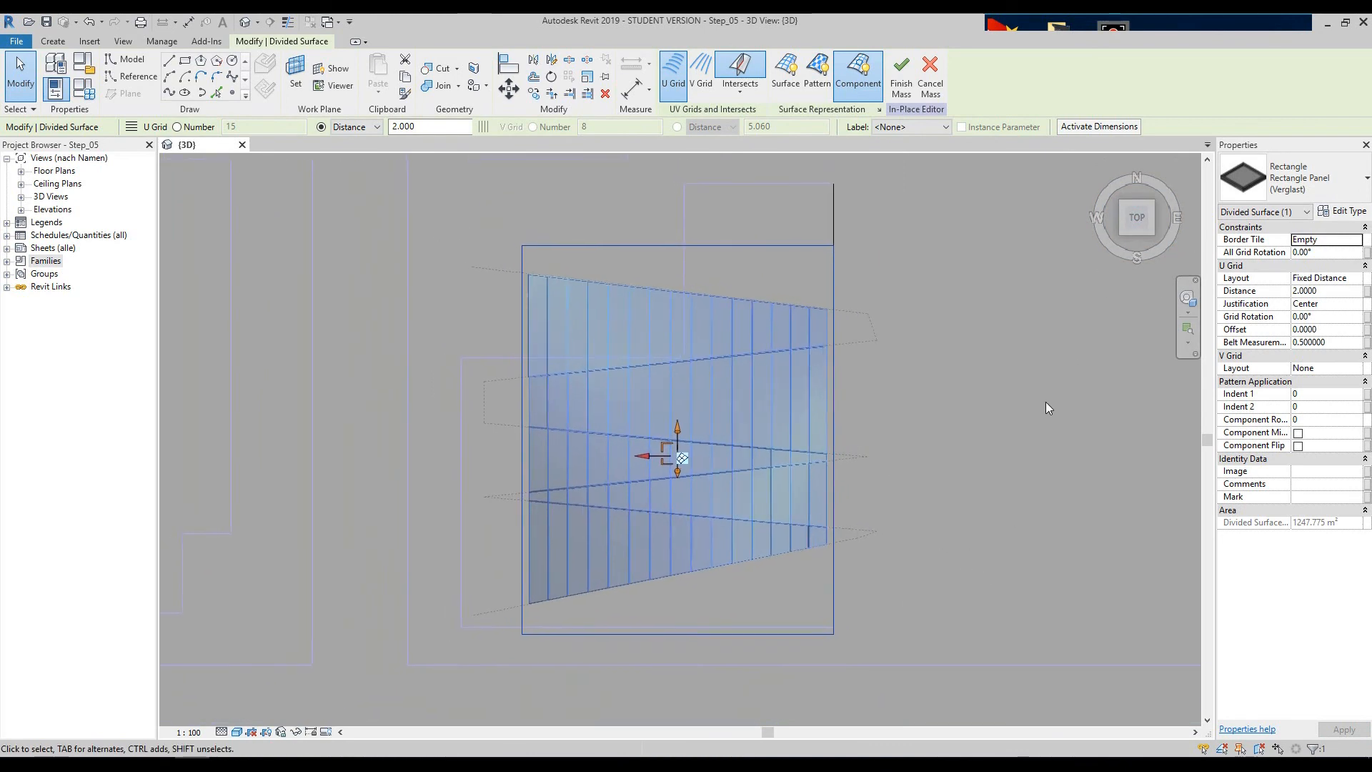
middle_drag(1026, 442, 1110, 445)
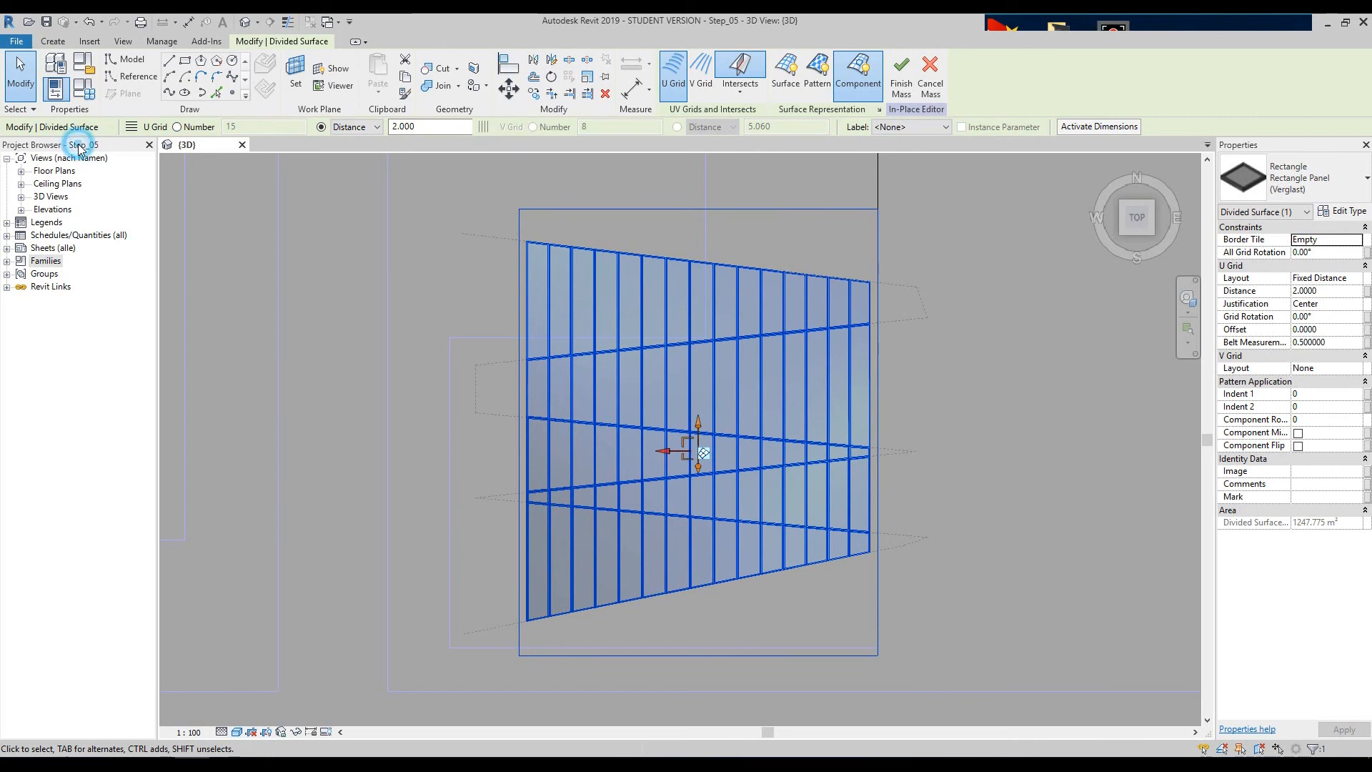
- Find the Verglast type of the Rectangle Panel curtain panel family in the project and bring it into the view for placement
double_click(44, 260)
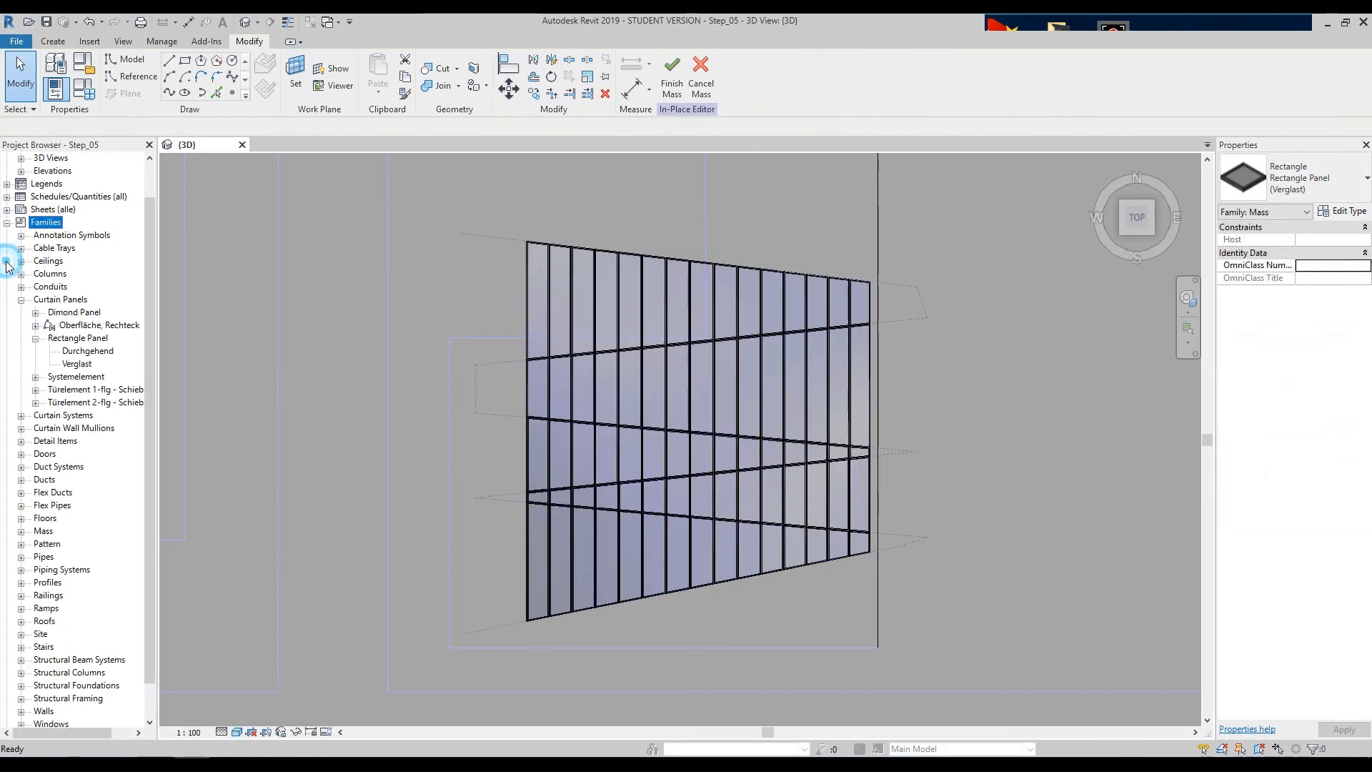
click(63, 304)
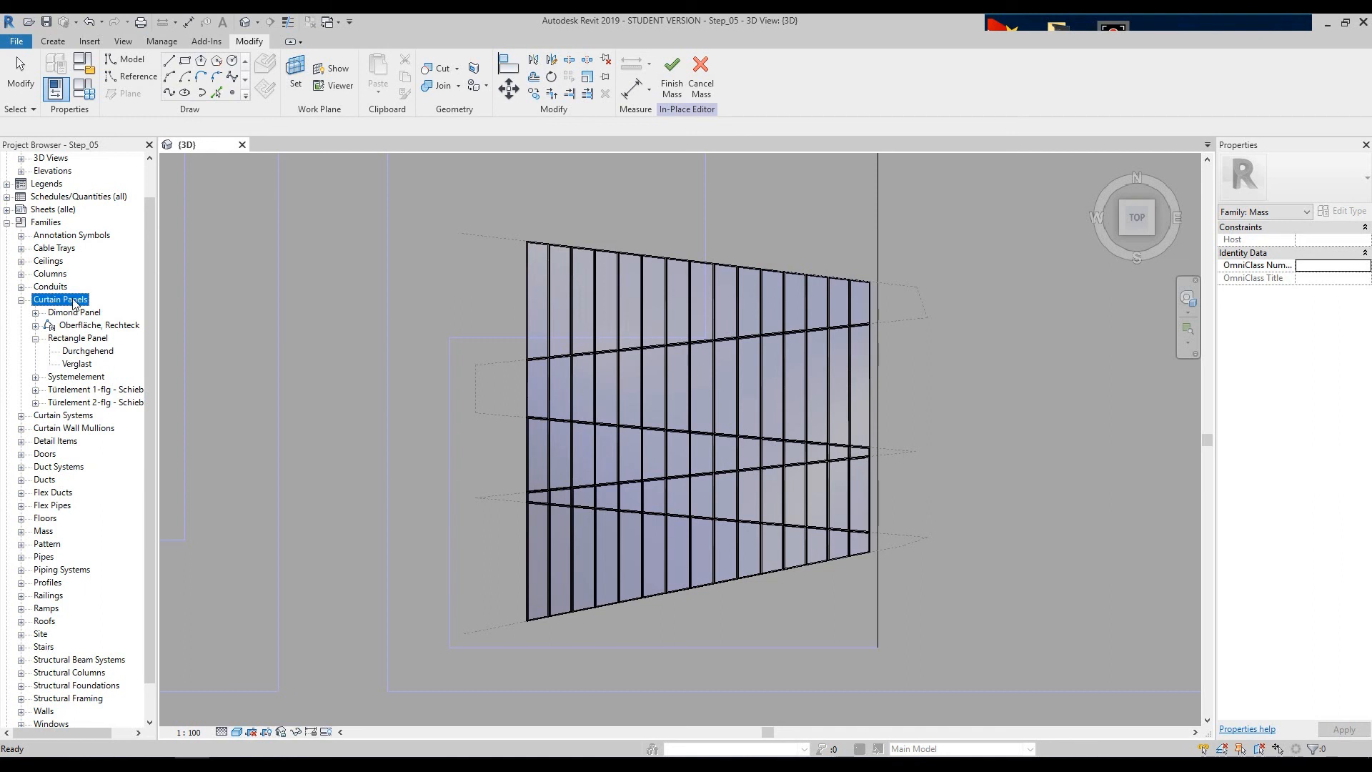
click(60, 340)
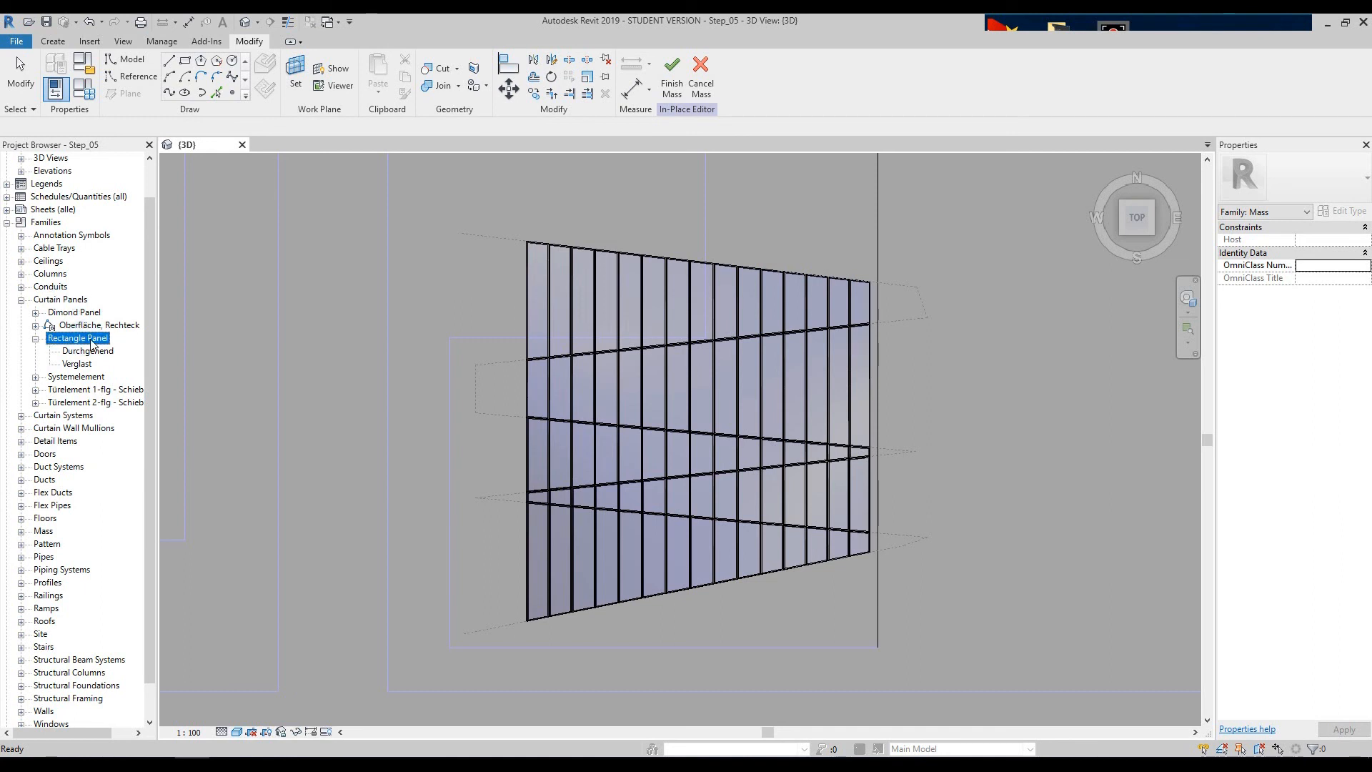
click(73, 365)
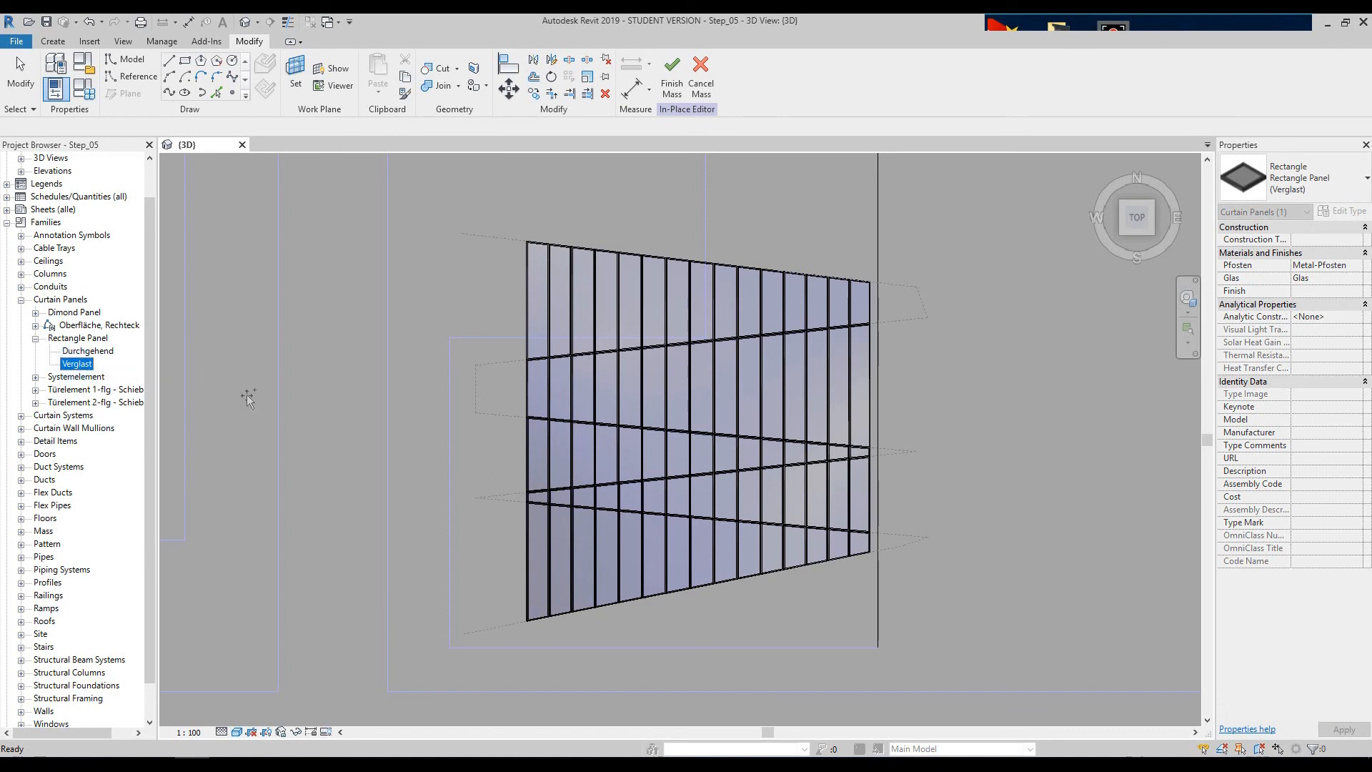
drag(435, 539, 437, 538)
- Place the Verglast panel through four points: the roof's front corner, two points on the model line below, and the adjacent panel's edge endpoint
middle_drag(451, 508, 365, 358)
scroll(473, 479, up, 1)
scroll(475, 476, up, 3)
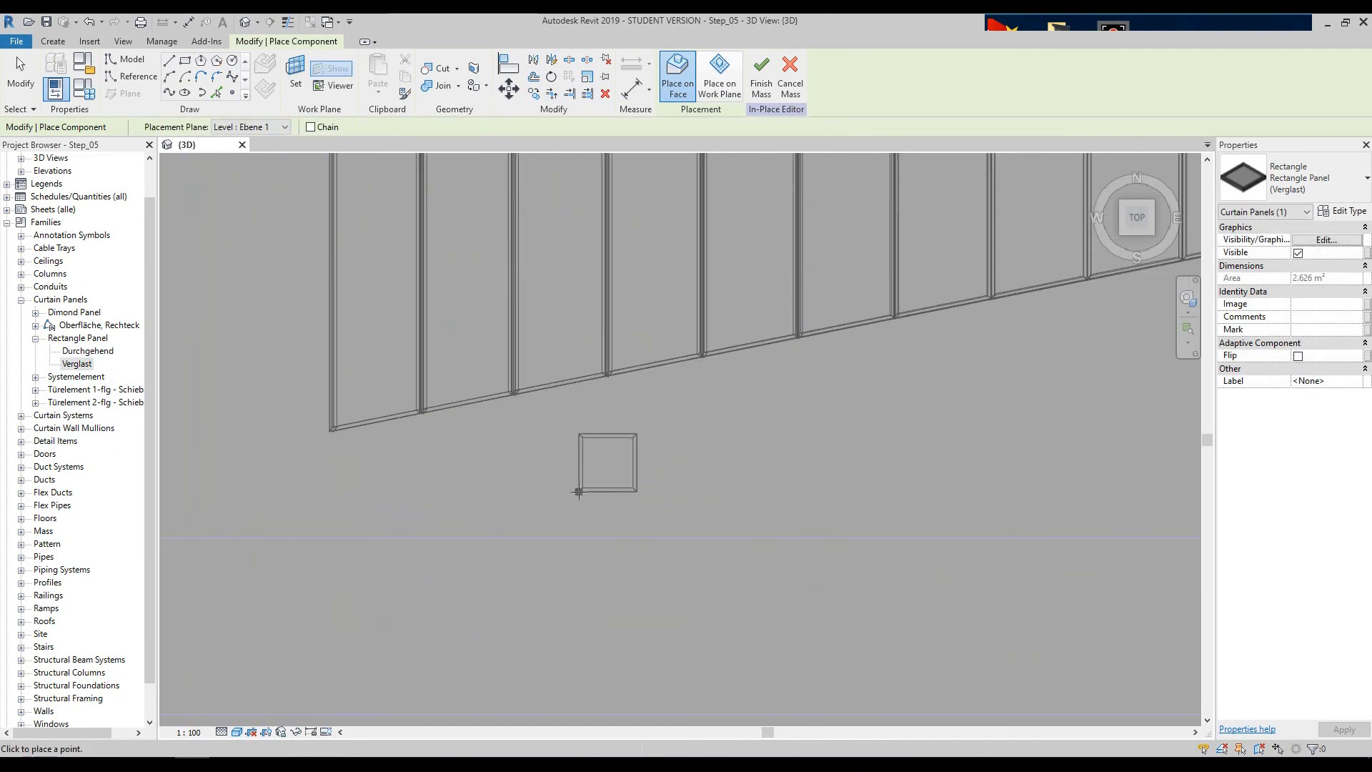
scroll(582, 491, up, 1)
middle_drag(723, 464, 806, 481)
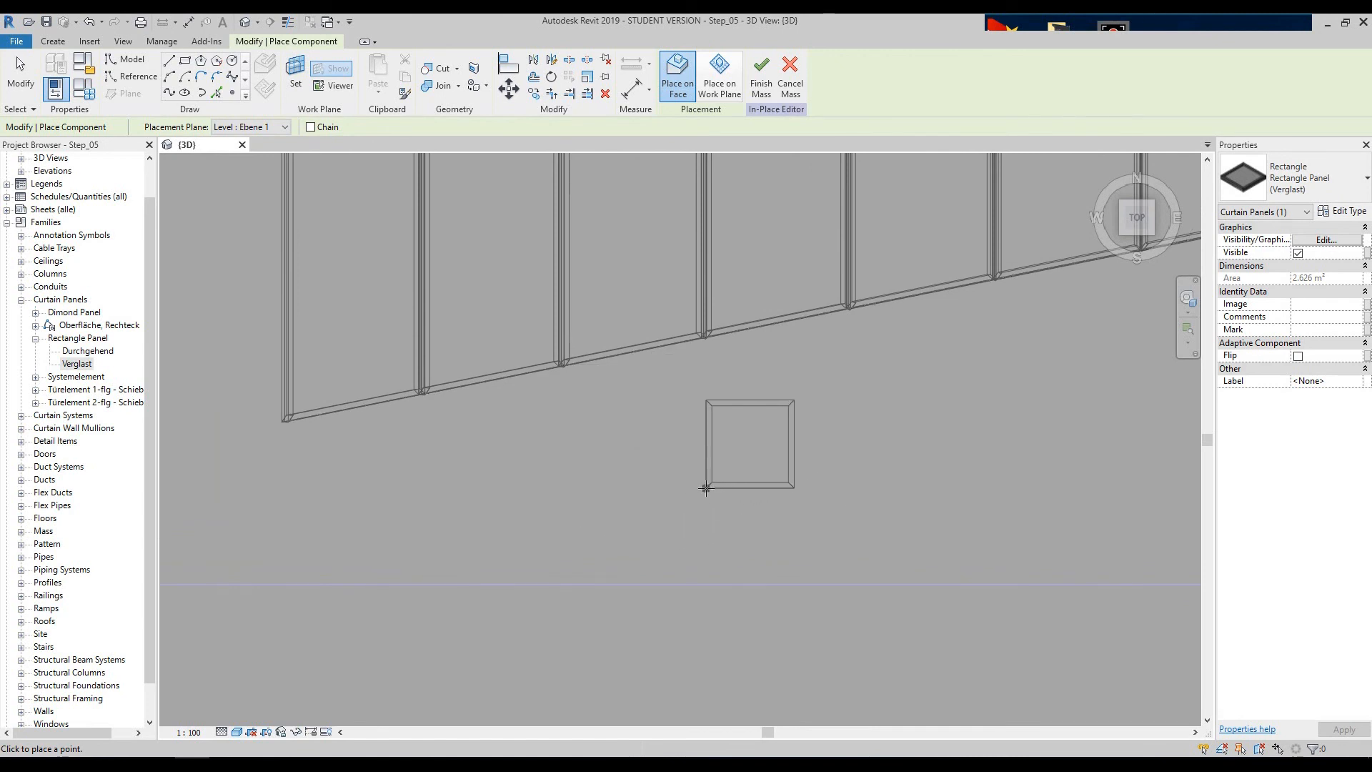
scroll(706, 489, down, 2)
scroll(427, 492, up, 3)
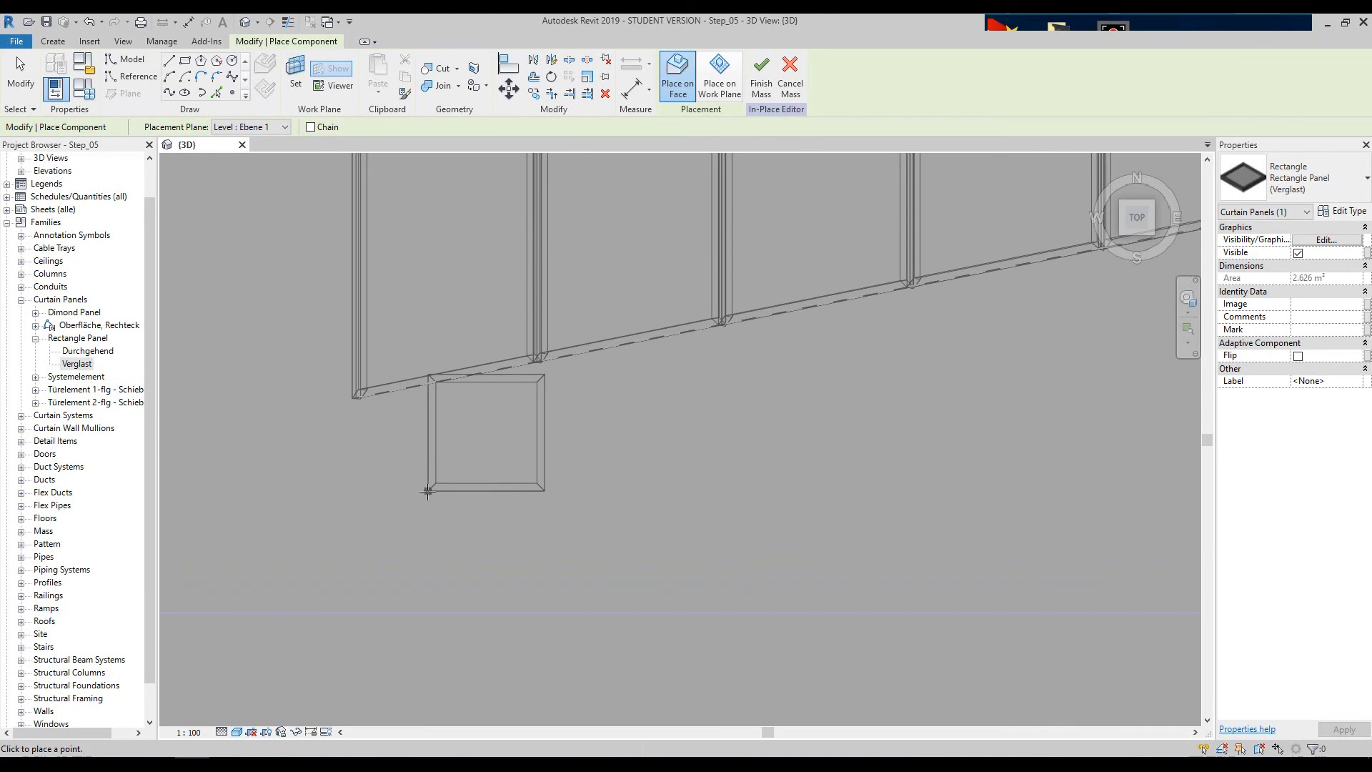
middle_drag(449, 490, 666, 470)
scroll(665, 470, up, 1)
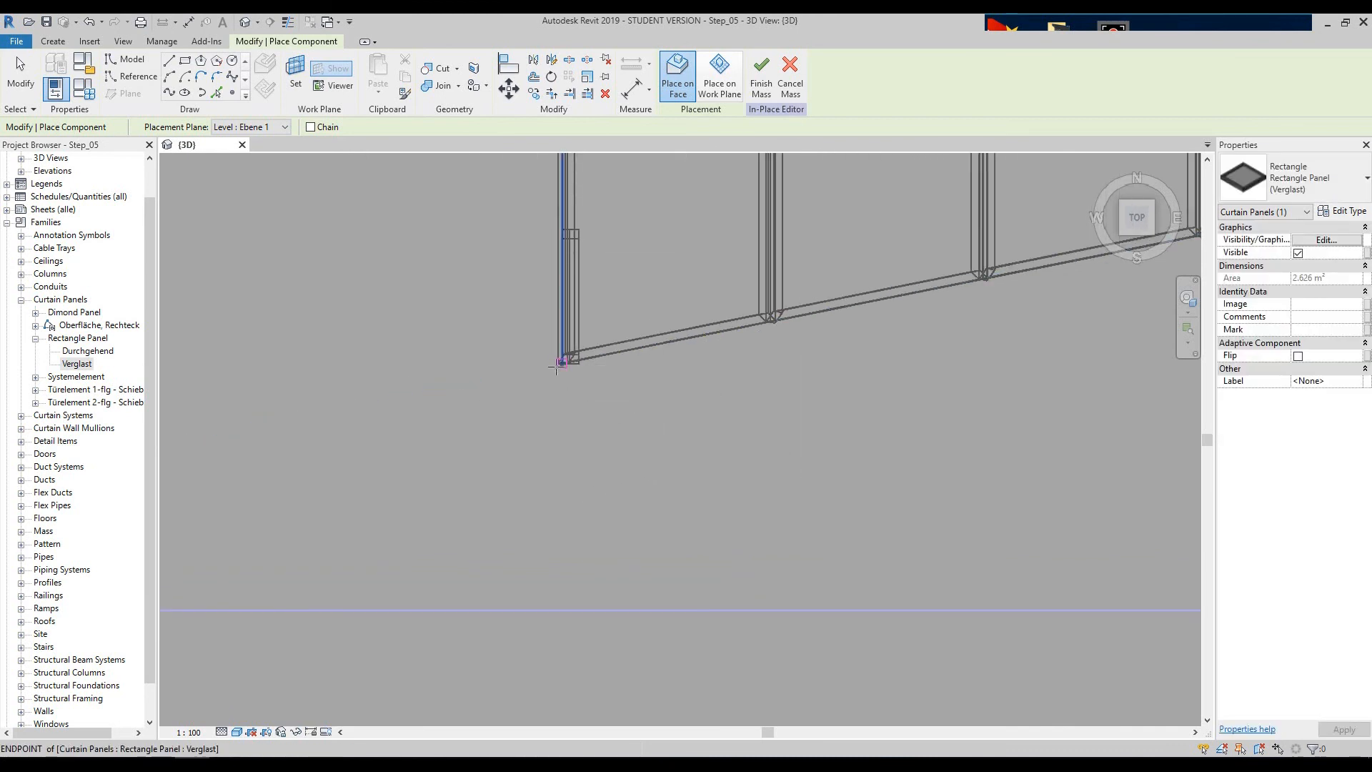
click(556, 366)
scroll(554, 589, down, 2)
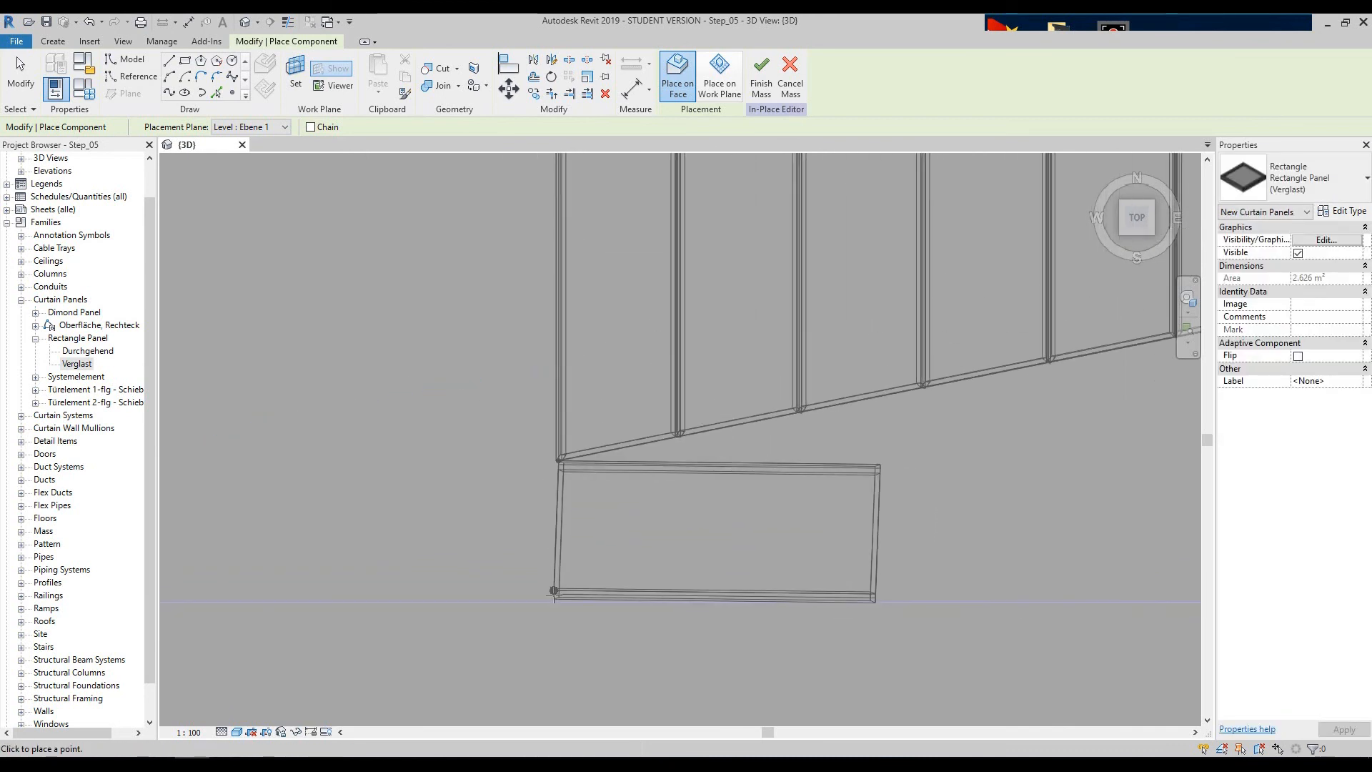
click(559, 602)
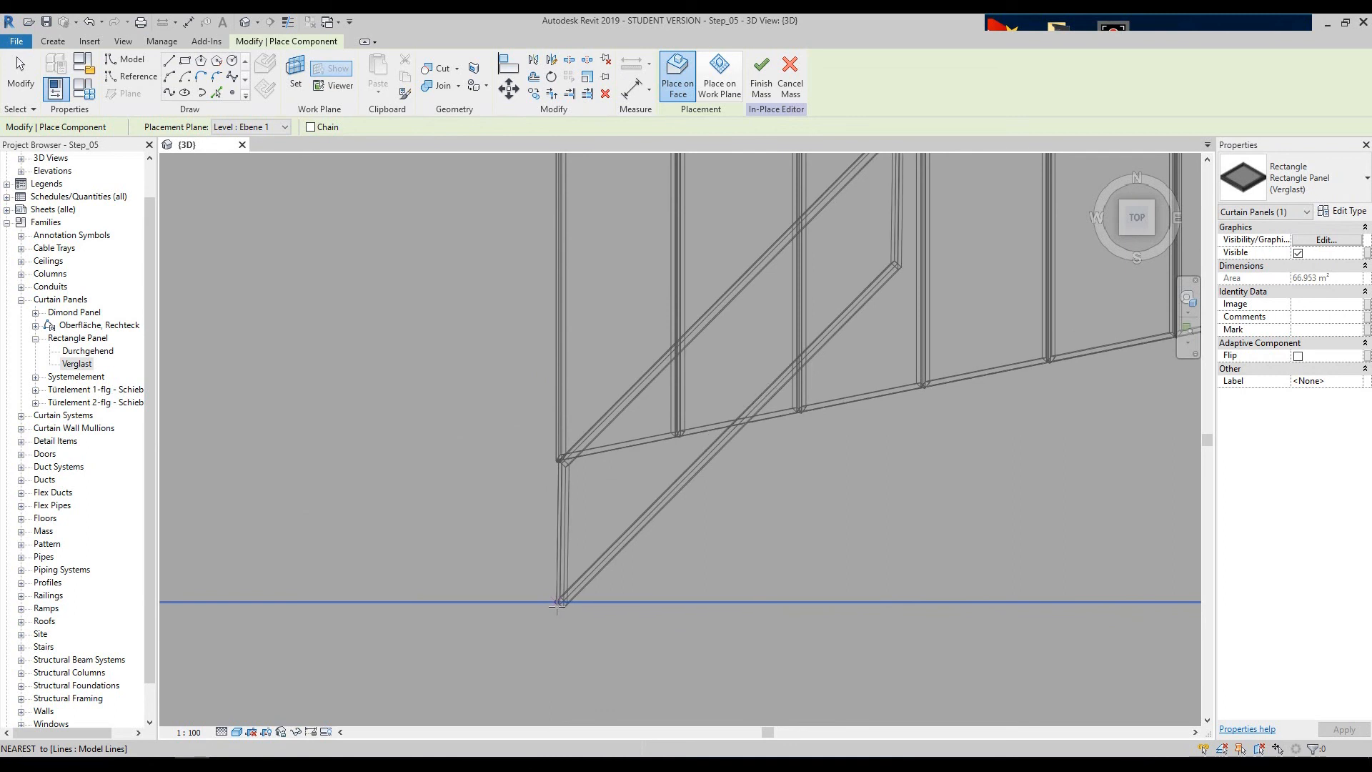
click(556, 606)
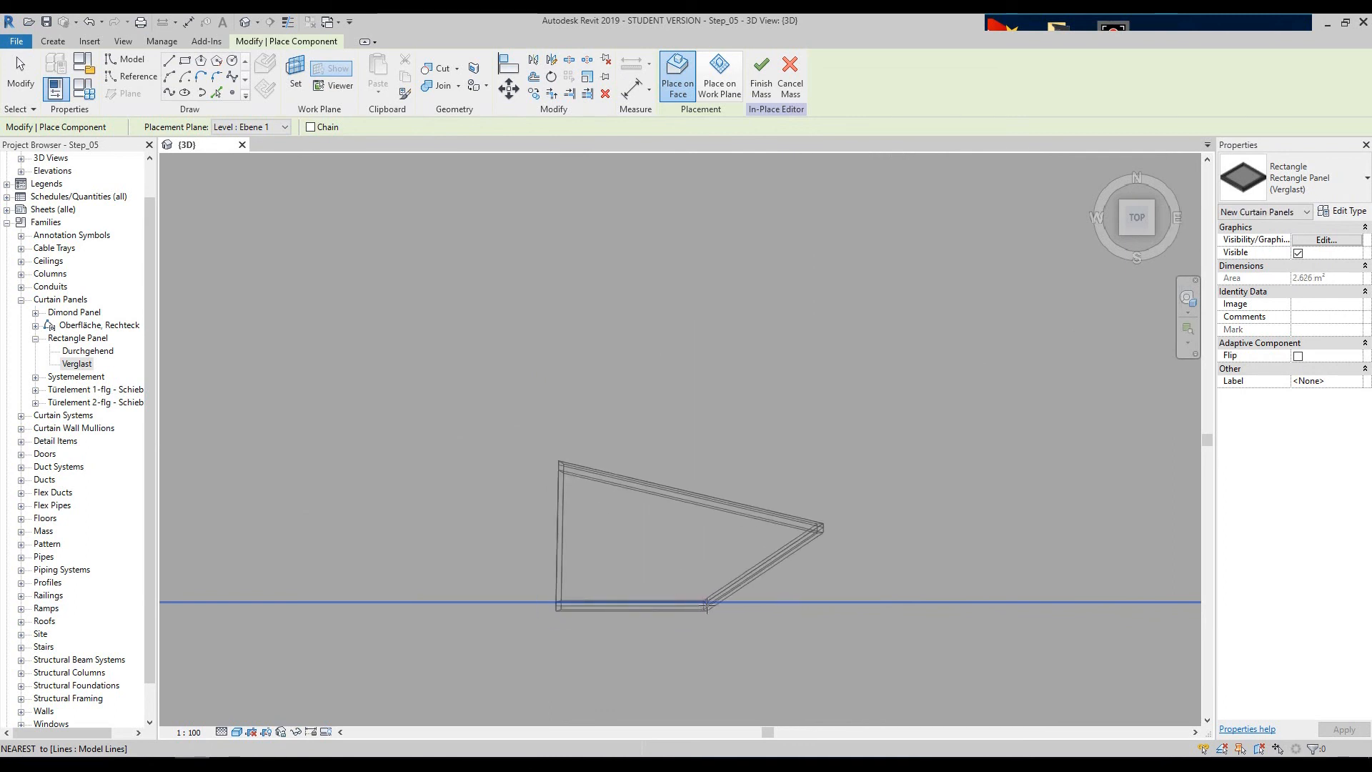
click(706, 606)
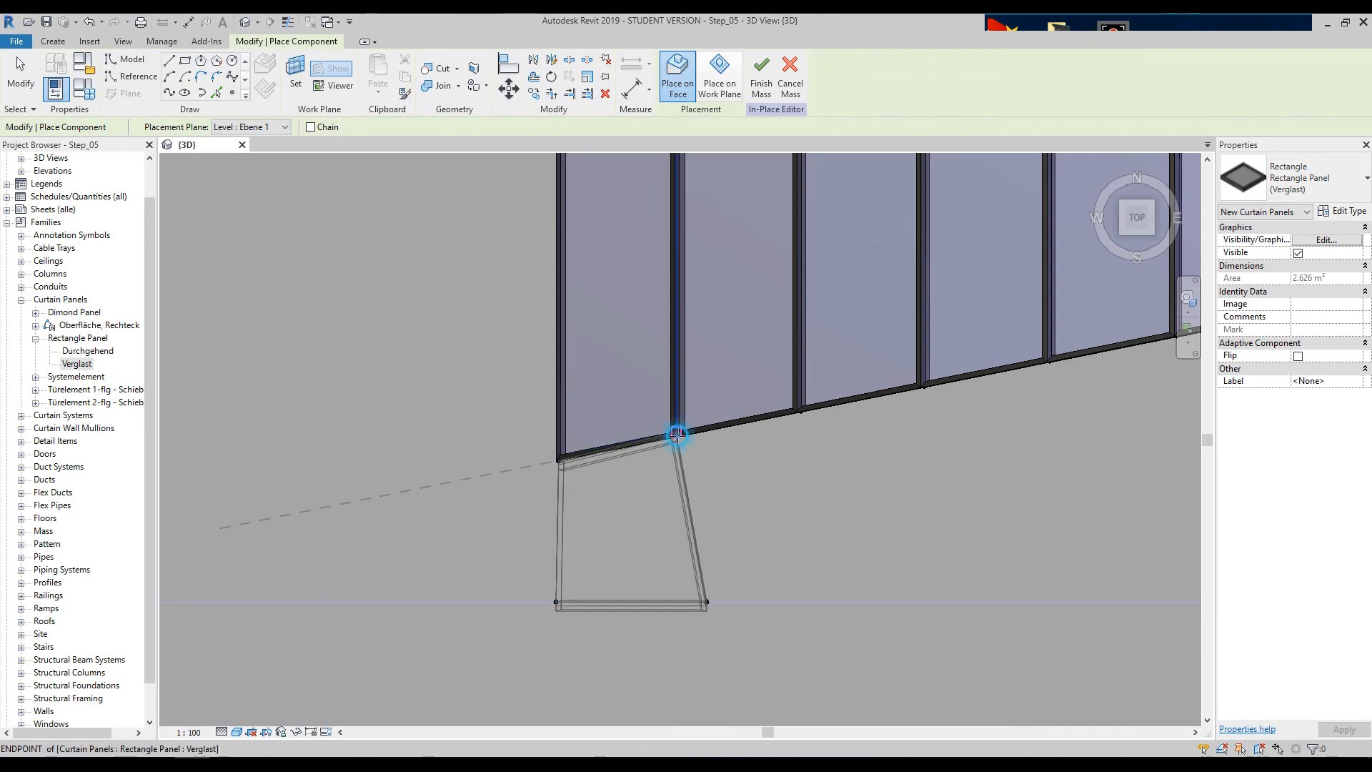
click(676, 435)
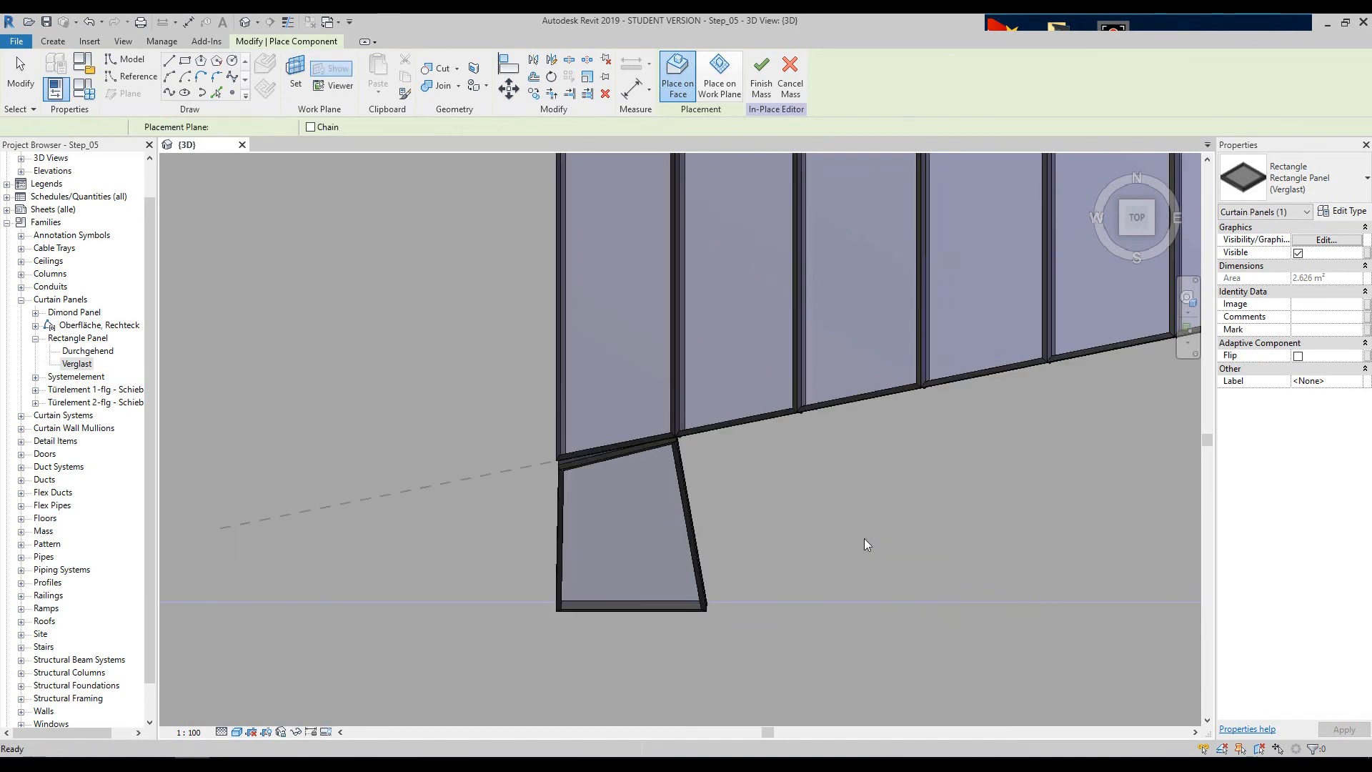
key(Escape)
key(Escape)
- Examine the placed panel in 3D from several angles, together with the whole roof surface and close up
click(1187, 298)
drag(1091, 397, 989, 320)
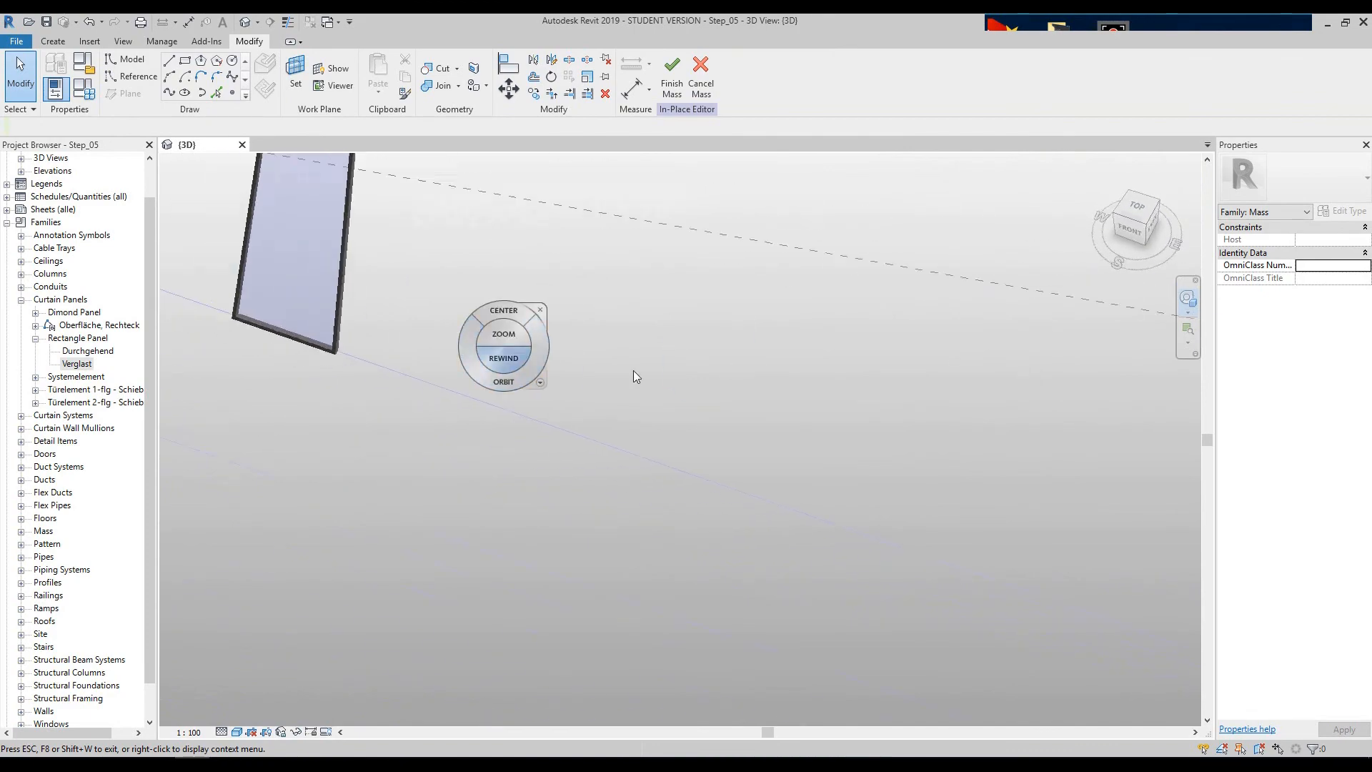
scroll(807, 407, down, 6)
drag(786, 441, 723, 395)
scroll(744, 322, up, 5)
drag(630, 343, 721, 366)
click(755, 328)
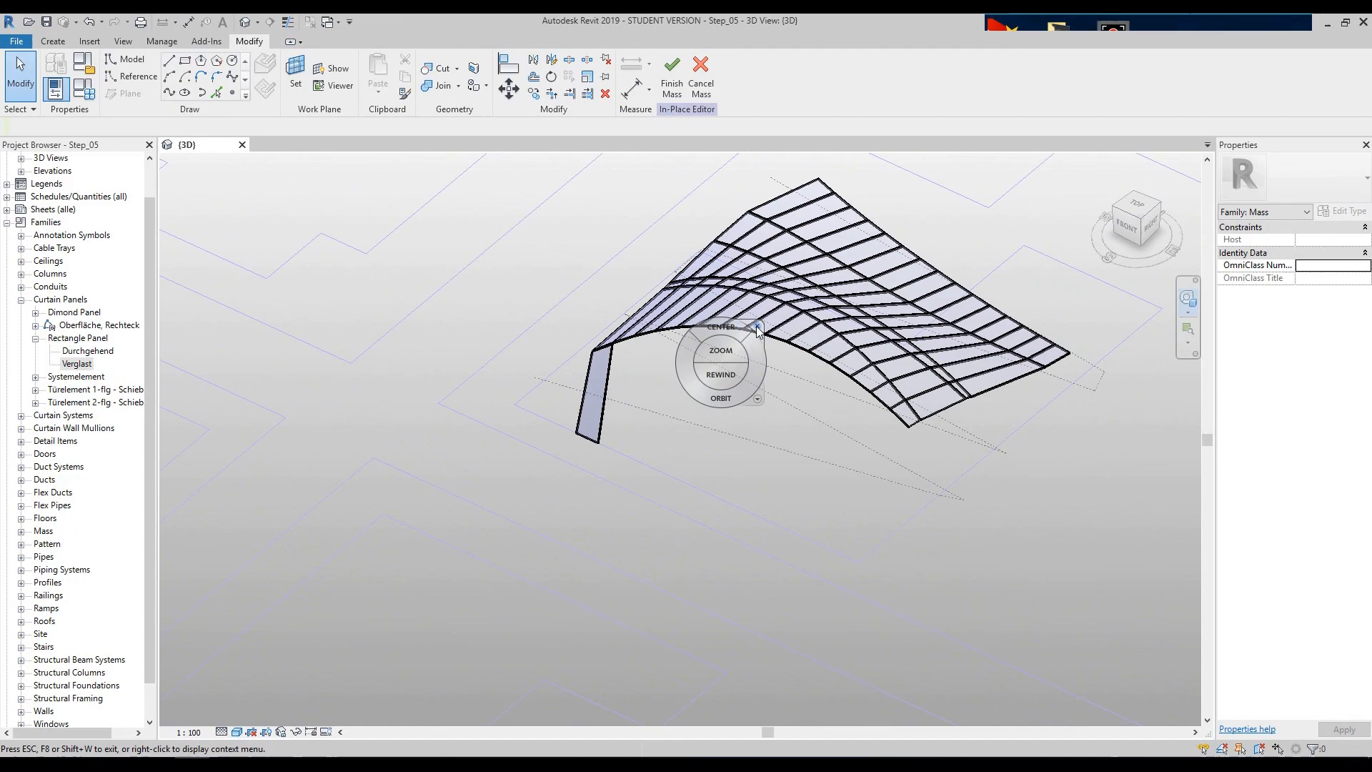
click(1190, 304)
drag(839, 461, 746, 406)
scroll(599, 390, up, 3)
drag(606, 437, 673, 460)
click(713, 399)
- Select the placed panel and inspect its numbered placement points and its connection to the panelled roof's edge
click(574, 382)
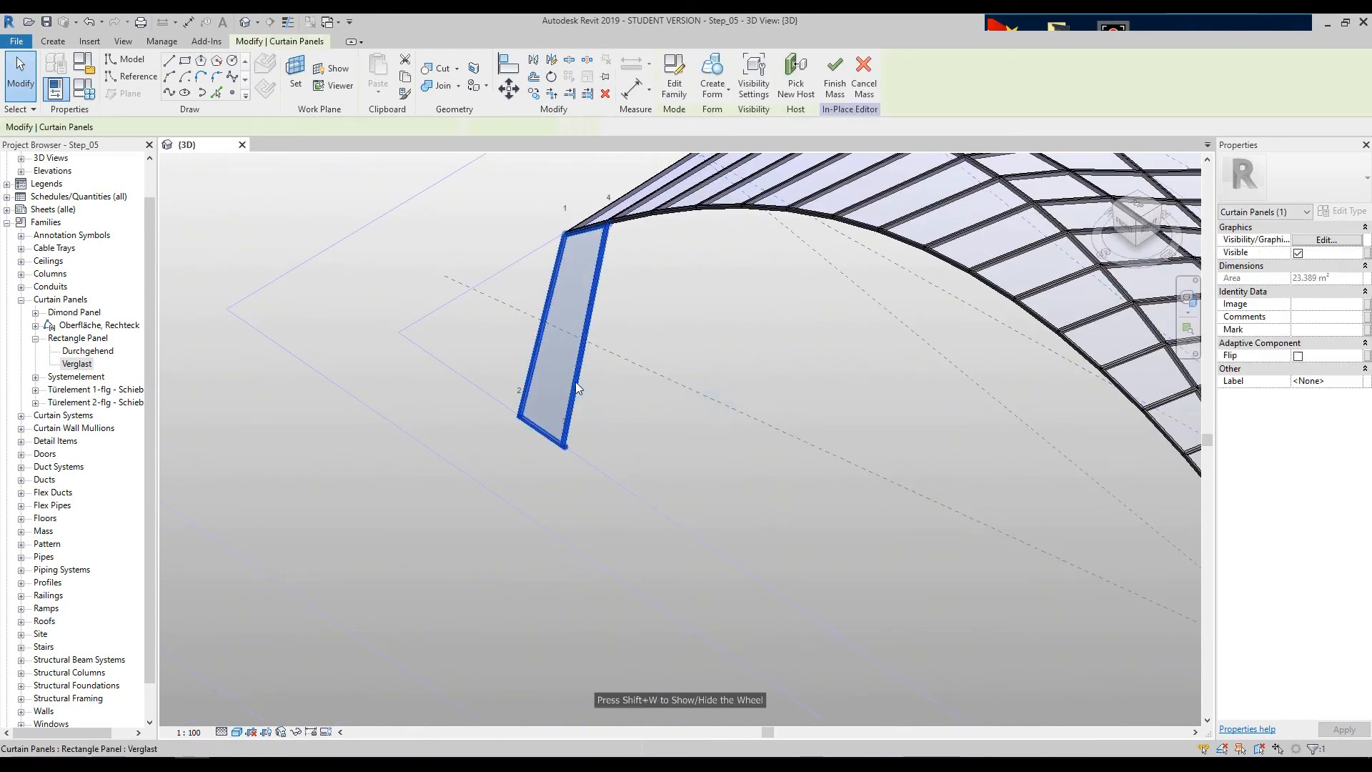
scroll(636, 419, down, 3)
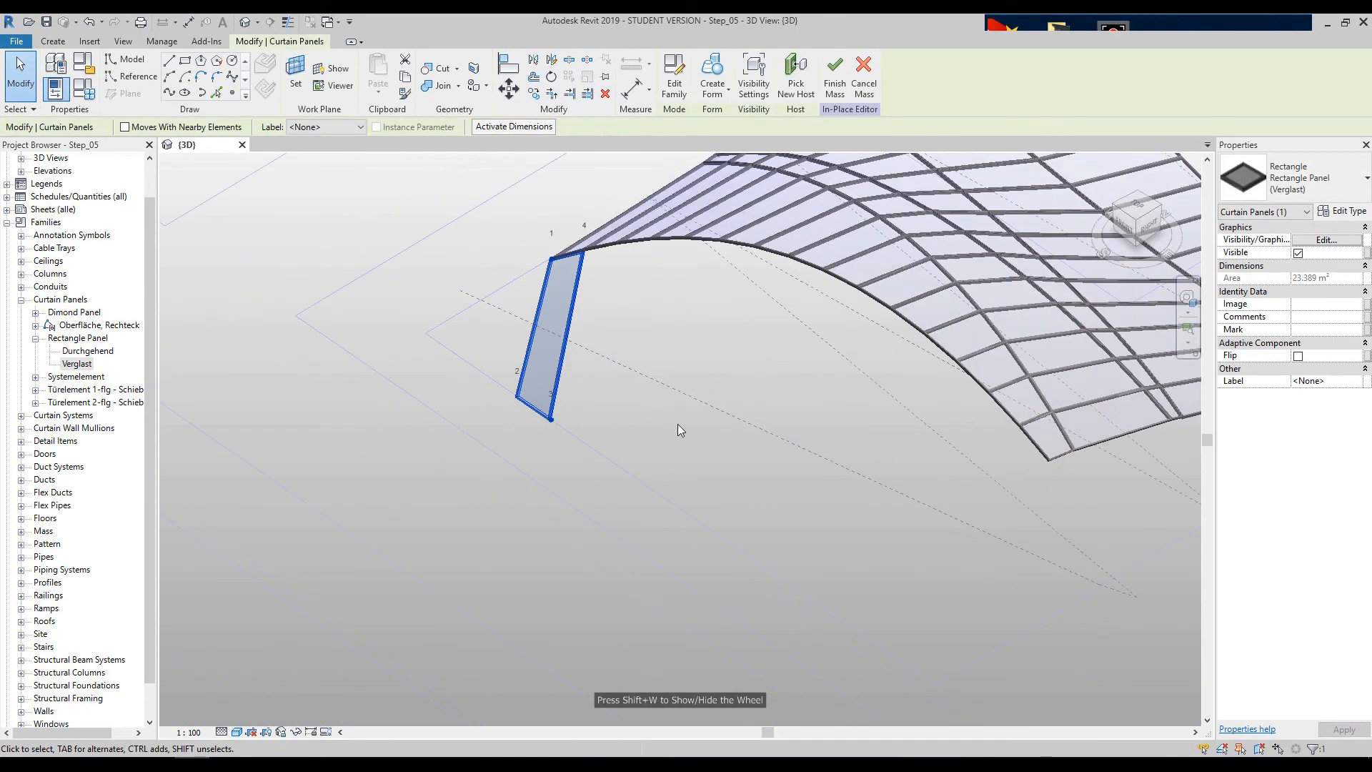
middle_drag(740, 386, 679, 411)
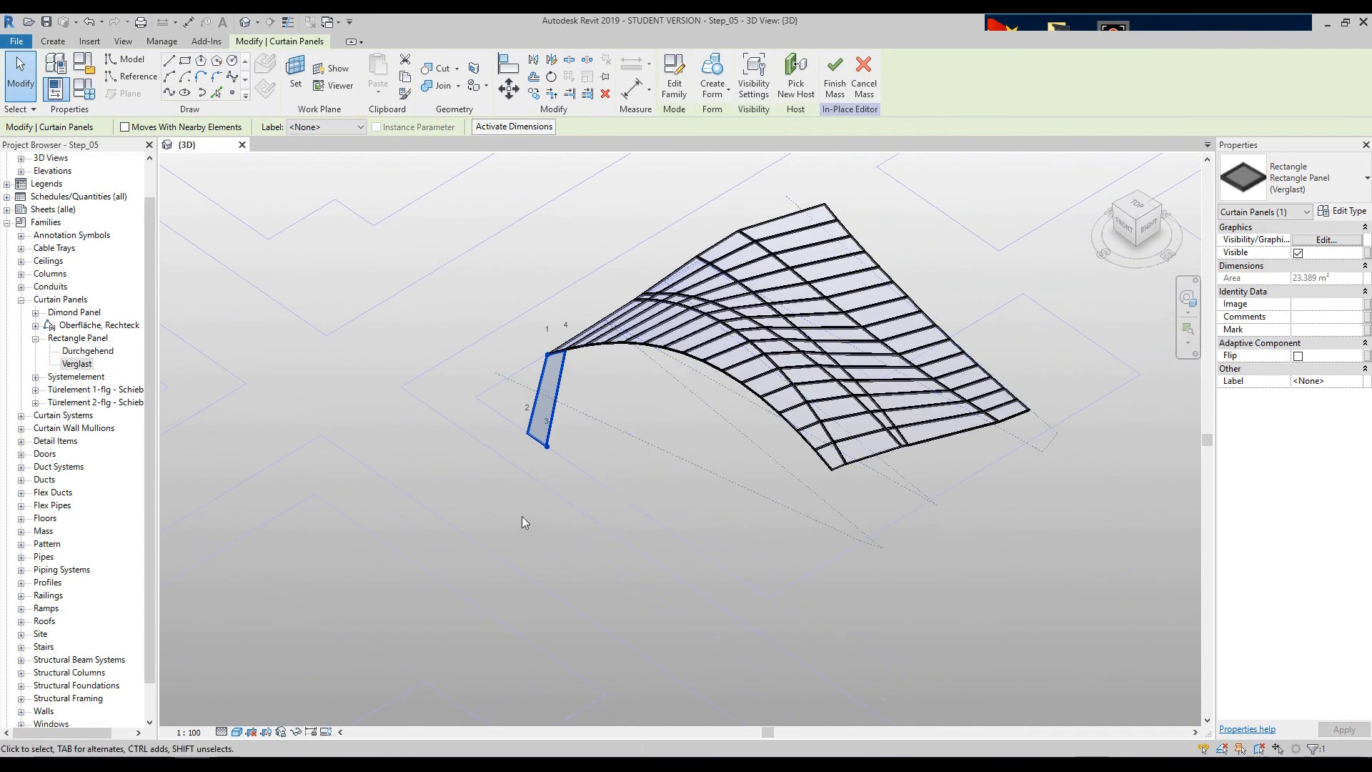
scroll(521, 516, up, 2)
scroll(686, 493, down, 2)
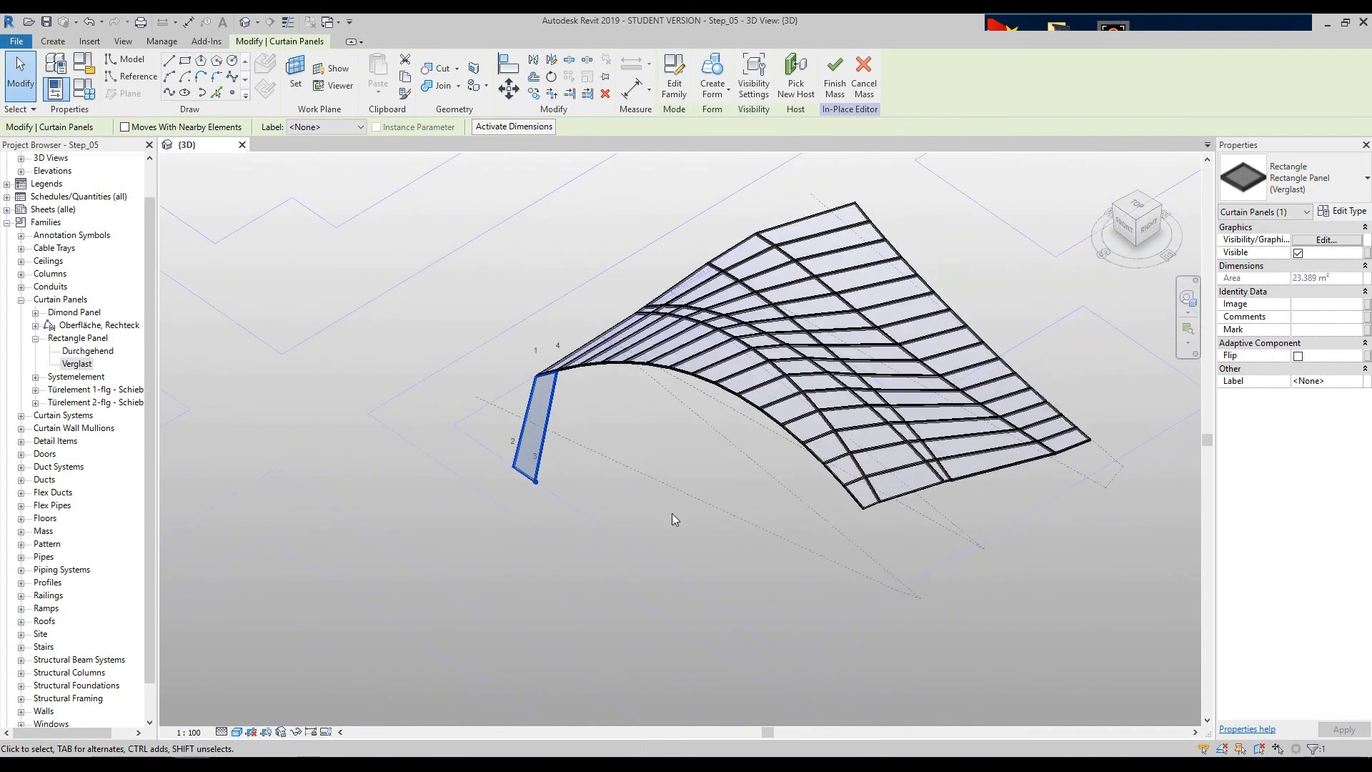
mouse_move(640, 439)
middle_down()
mouse_move(672, 480)
mouse_move(663, 437)
middle_up()
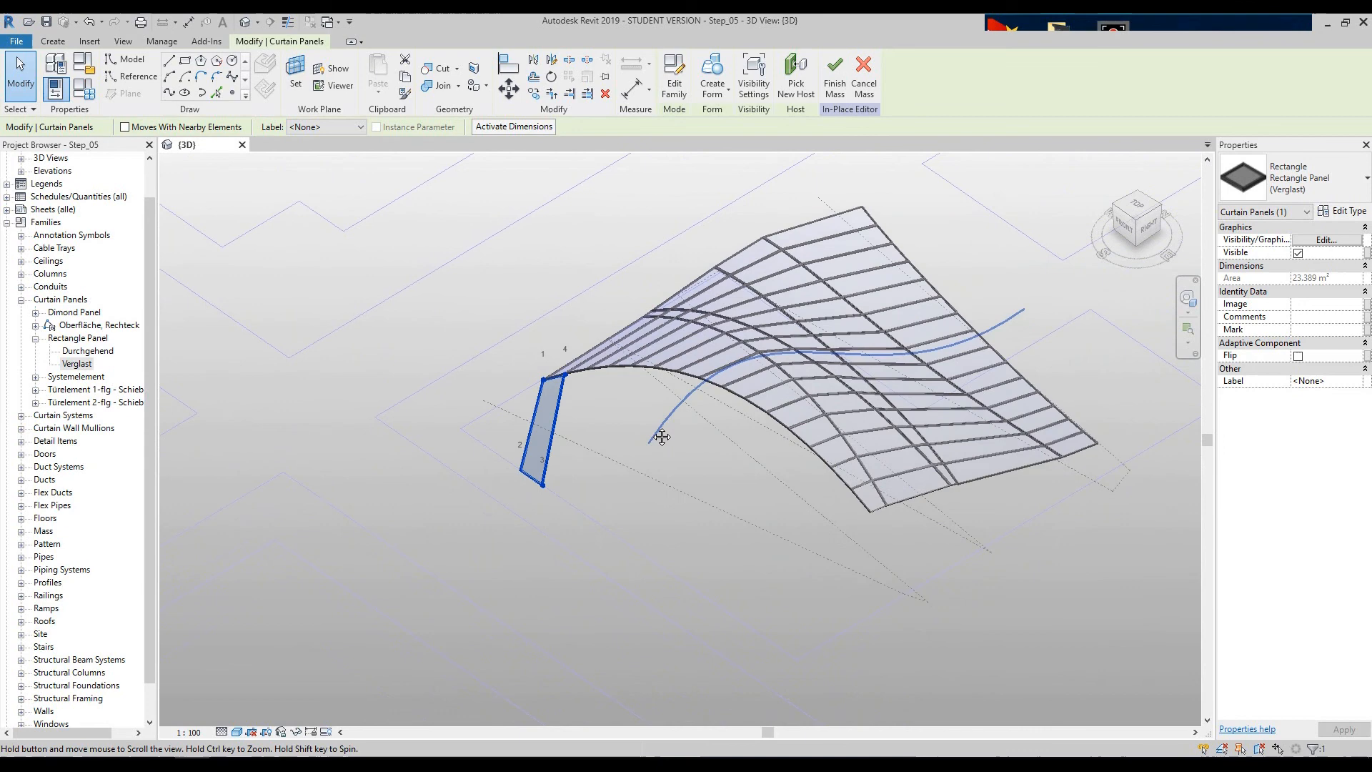
scroll(699, 474, up, 1)
scroll(577, 500, down, 2)
middle_drag(947, 600, 931, 601)
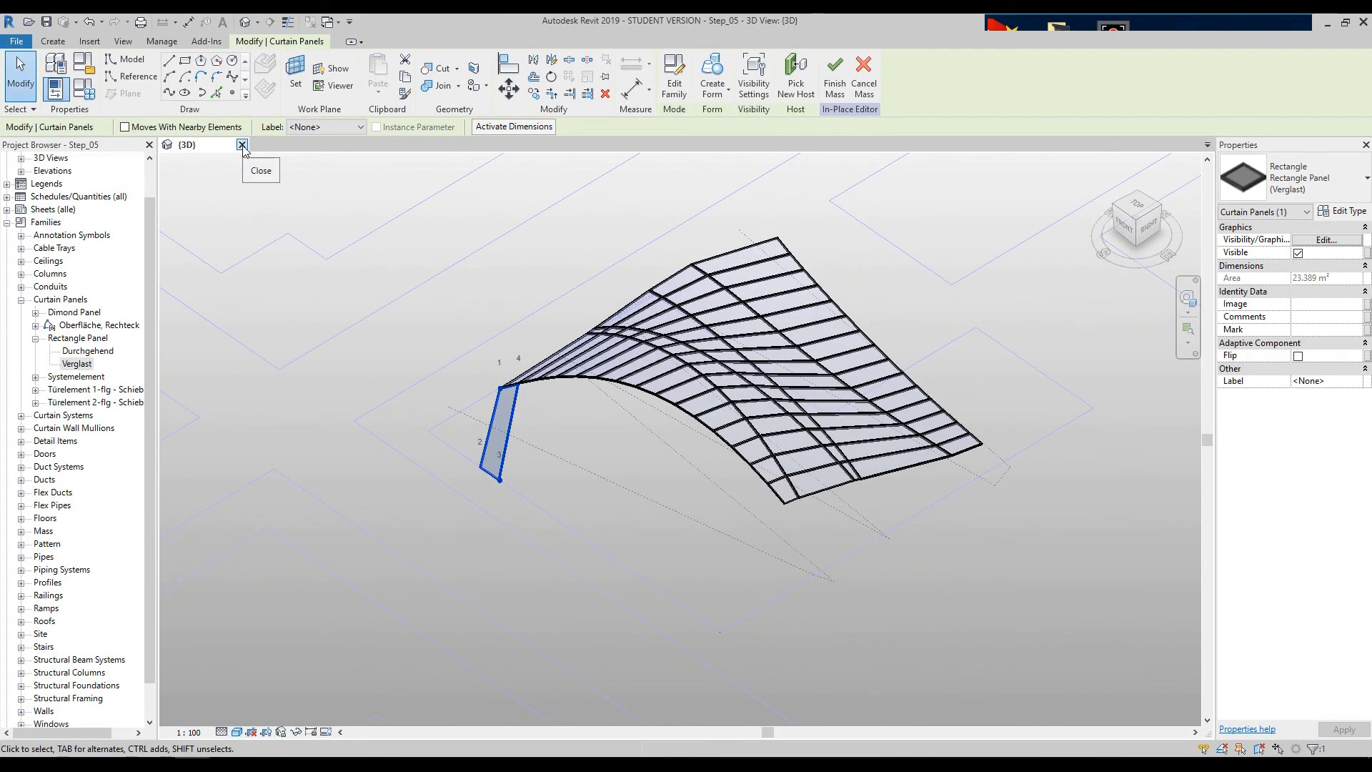
- Close the 3D view
click(242, 145)
click(722, 392)
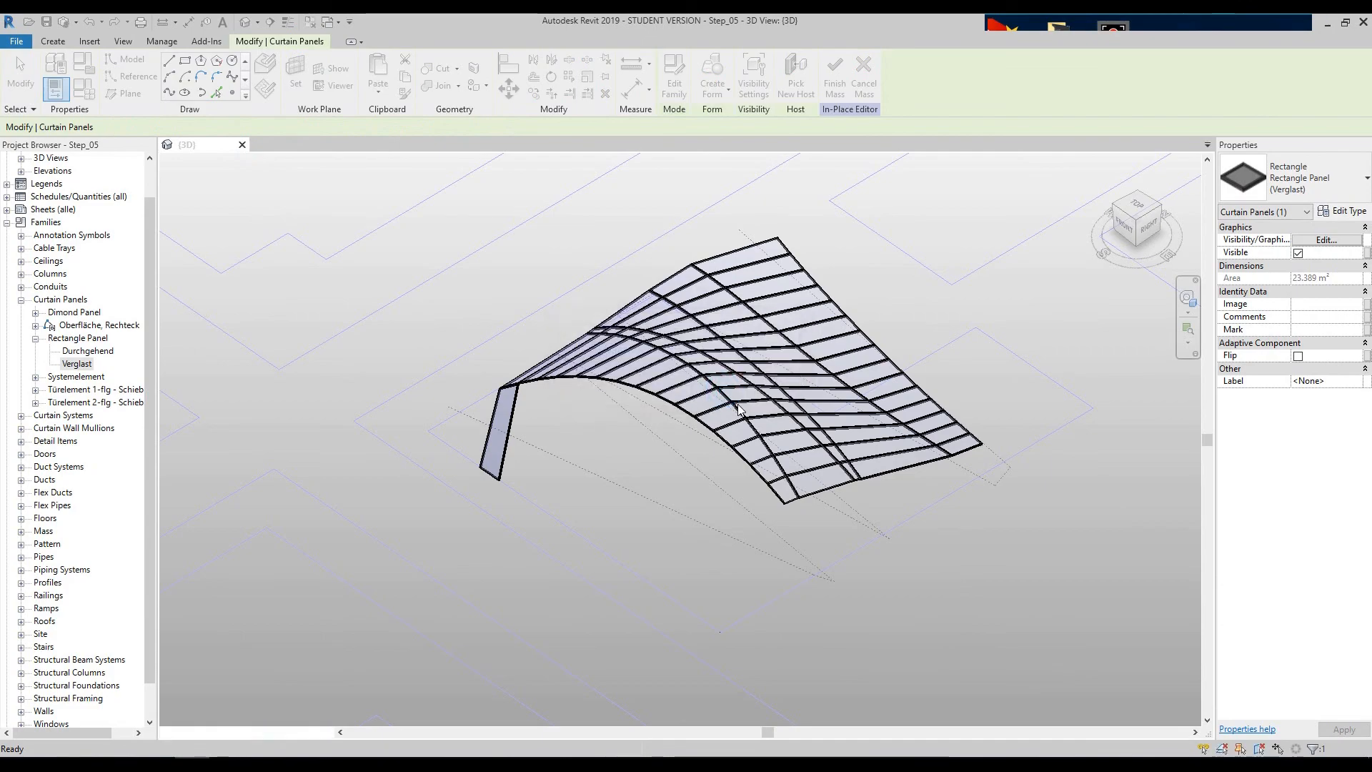